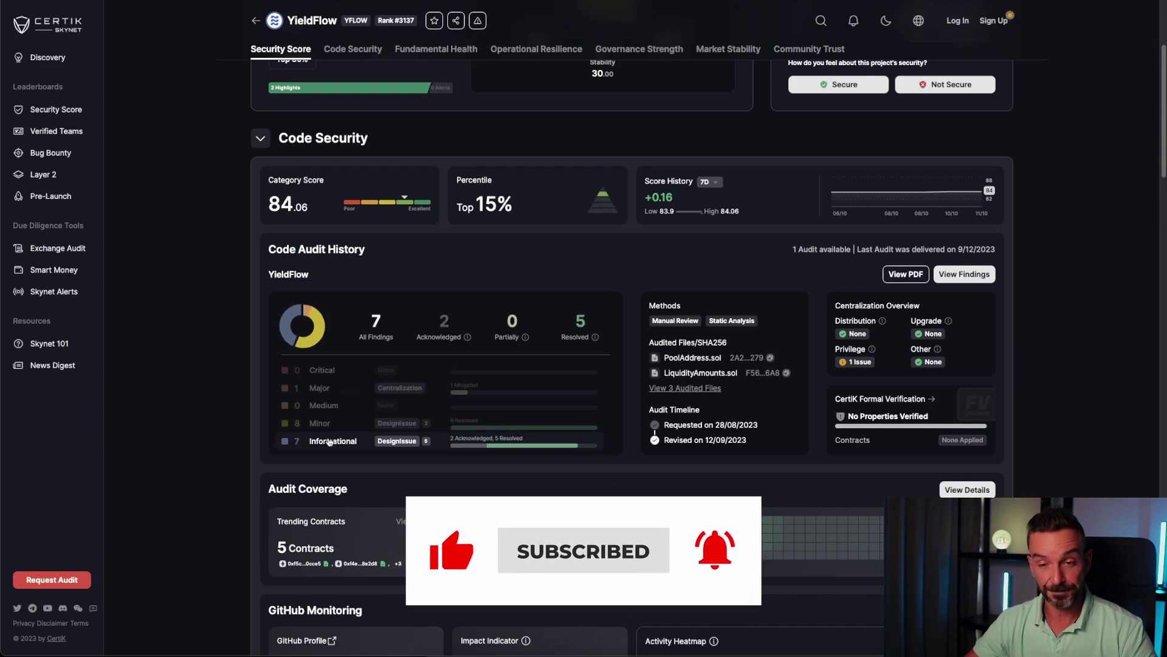
Examine the acknowledged and resolved informational findings in YieldFlow's code audit history on CertiK Skynet
mouse_move(531, 448)
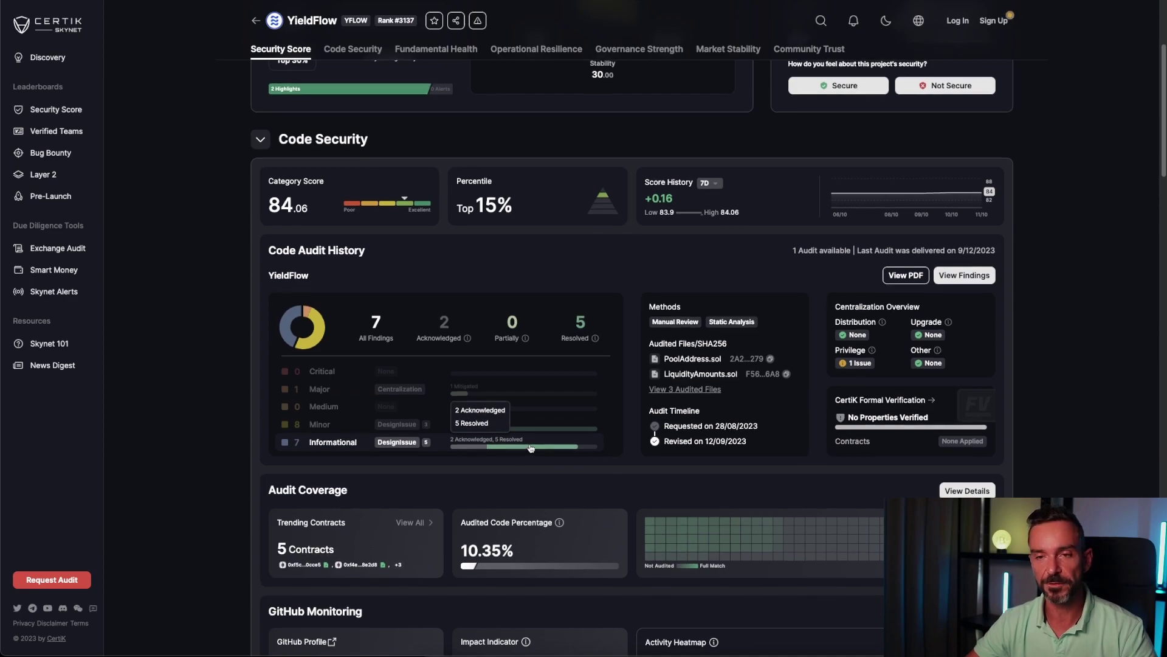
scroll(531, 448, up, 4)
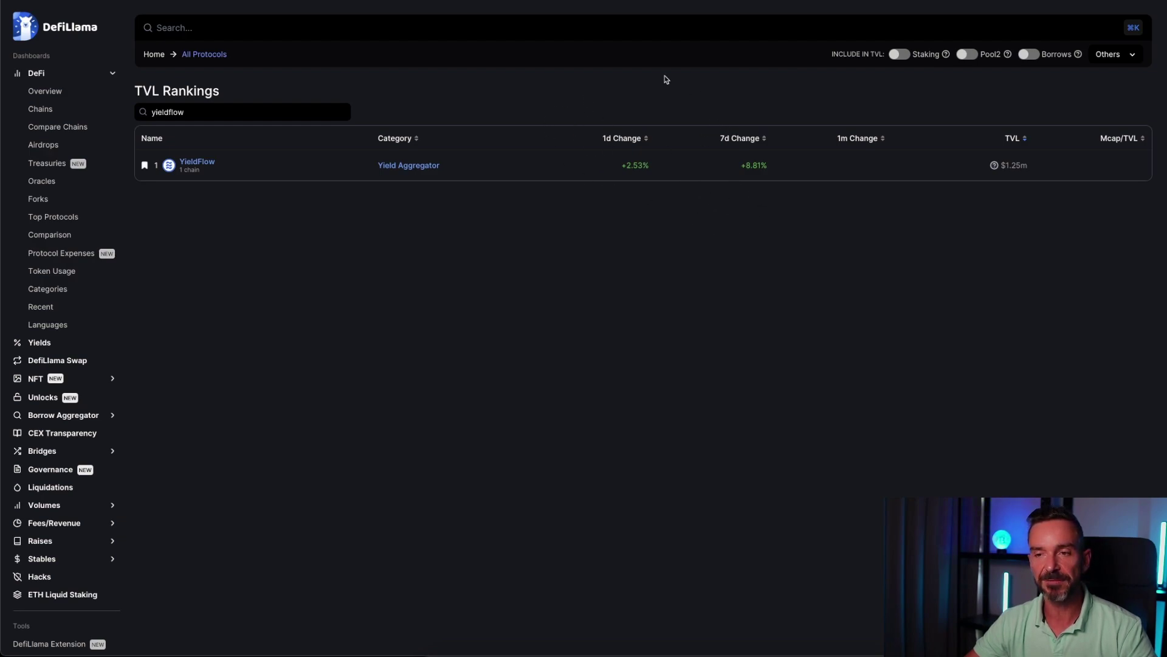
Switch to DefiLlama and open YieldFlow's protocol page with its detailed TVL charts
click(194, 163)
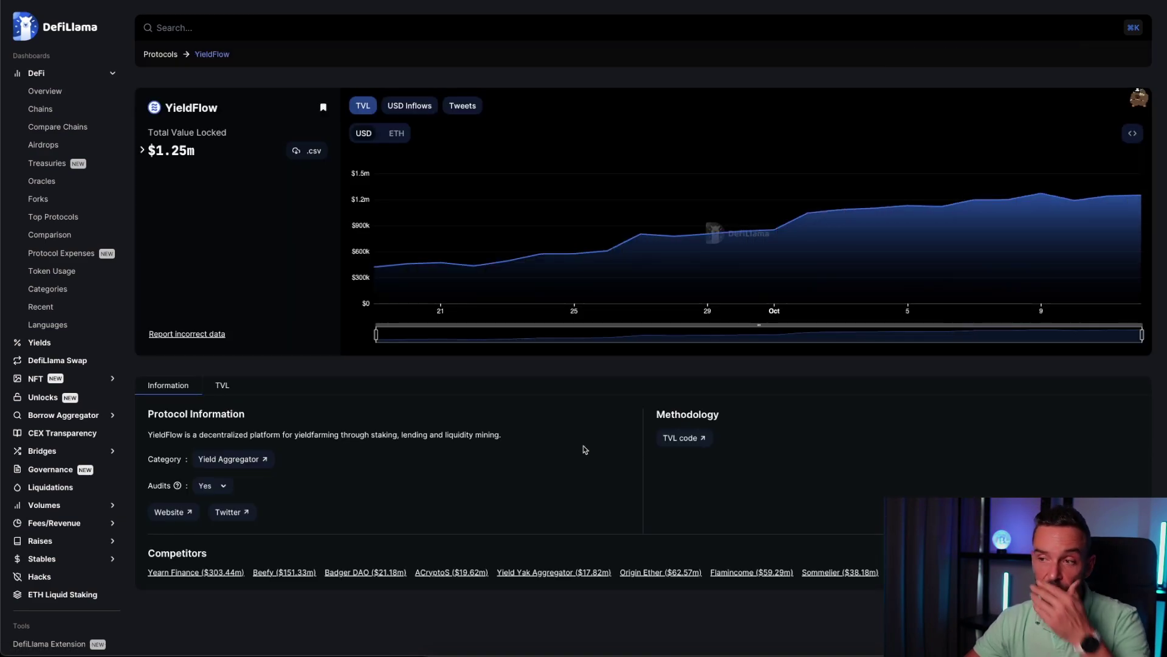
click(222, 384)
click(185, 387)
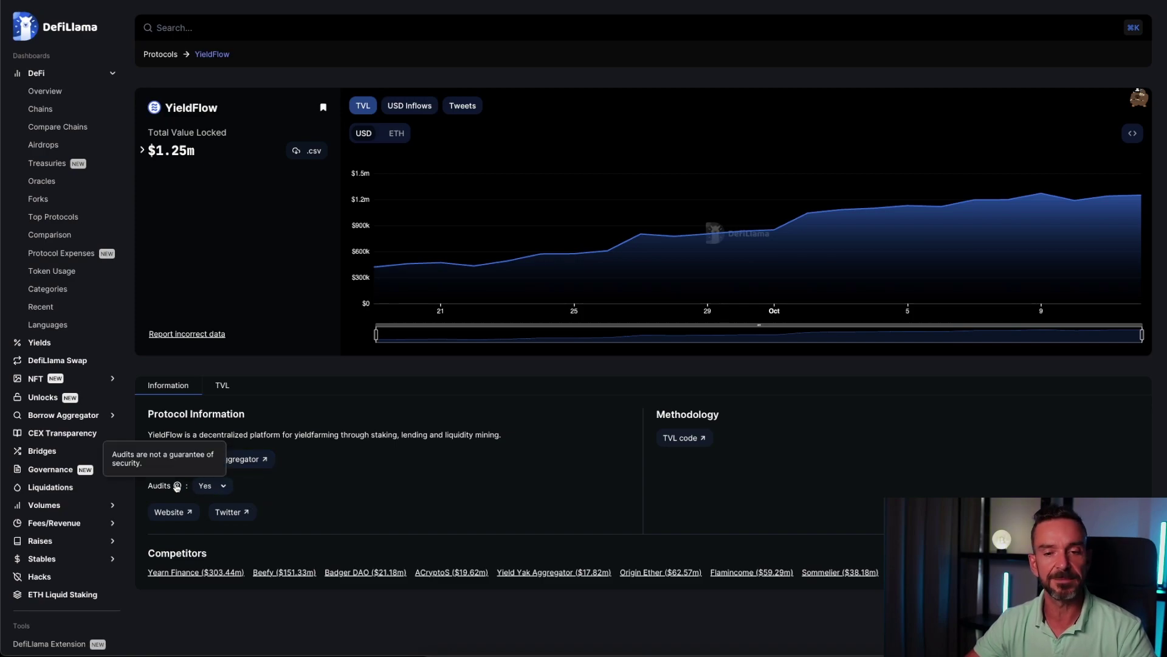
click(226, 388)
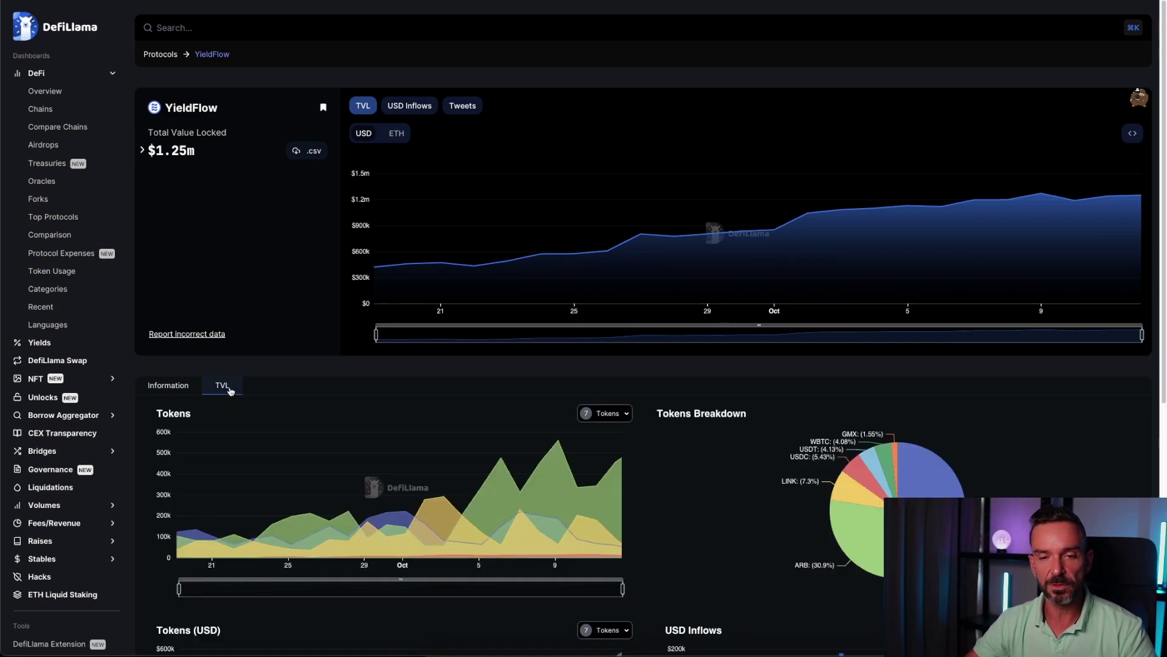
Examine YieldFlow's token charts and the WETH and ARB shares in the Tokens Breakdown pie
scroll(134, 292, down, 5)
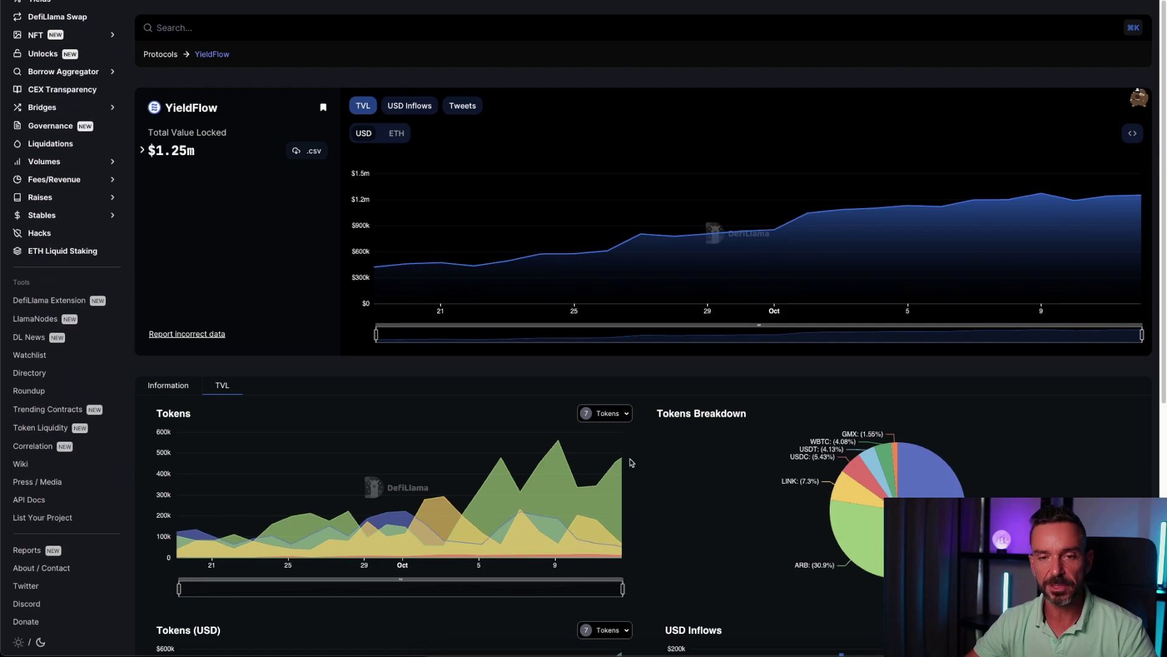
scroll(709, 456, down, 4)
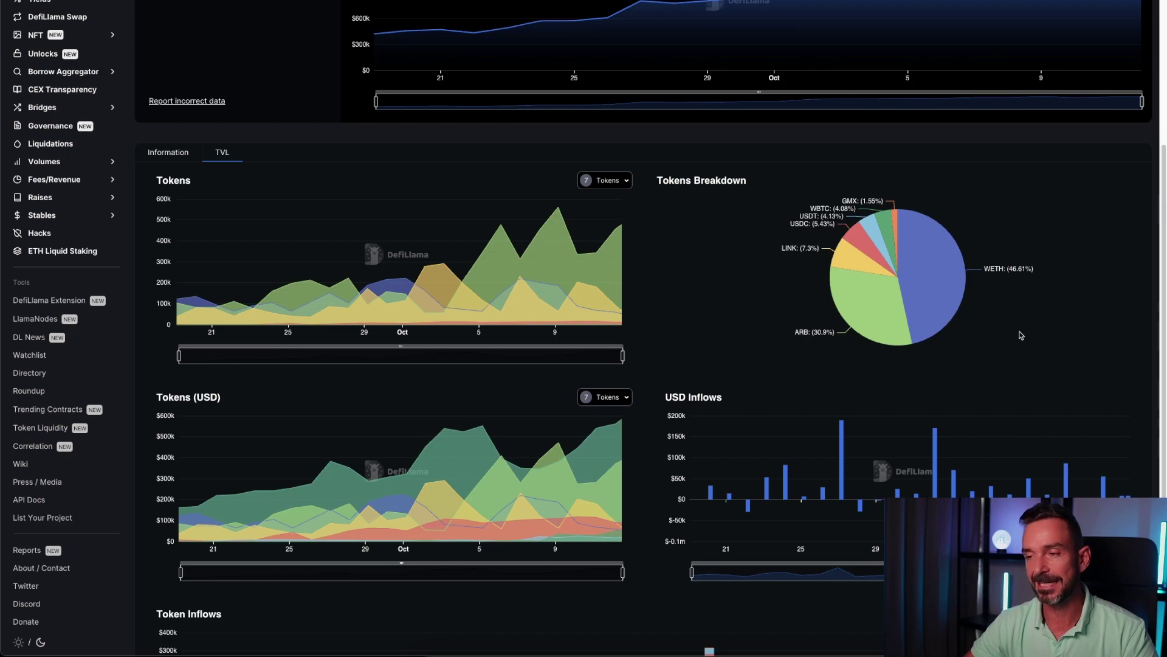
mouse_move(912, 234)
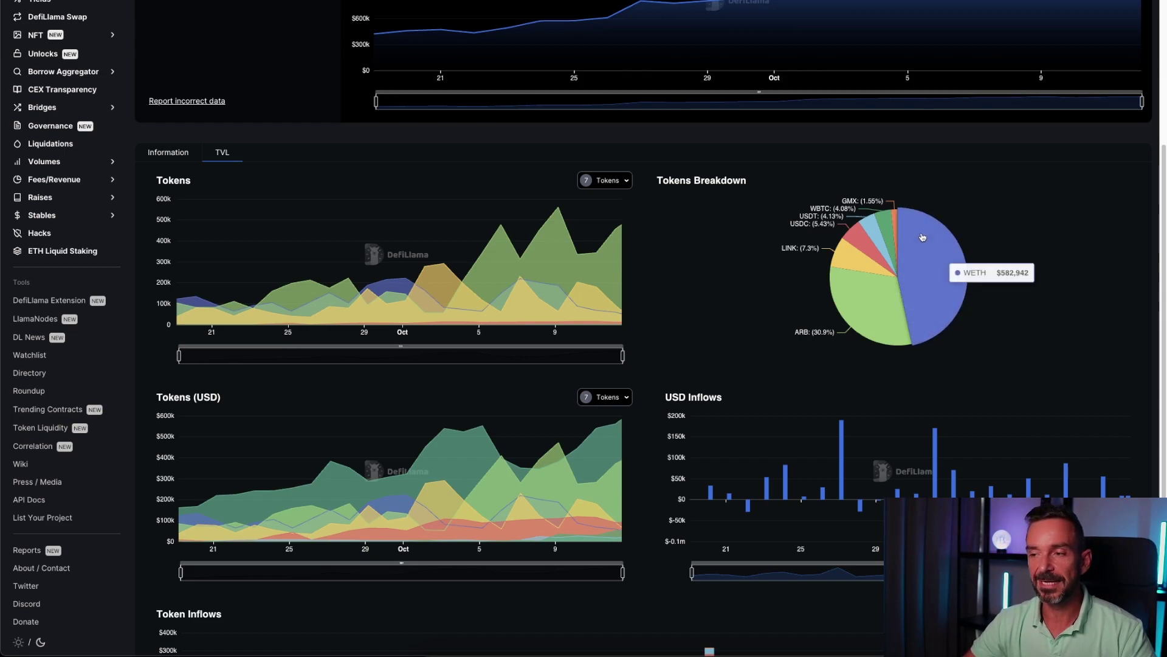
mouse_move(852, 304)
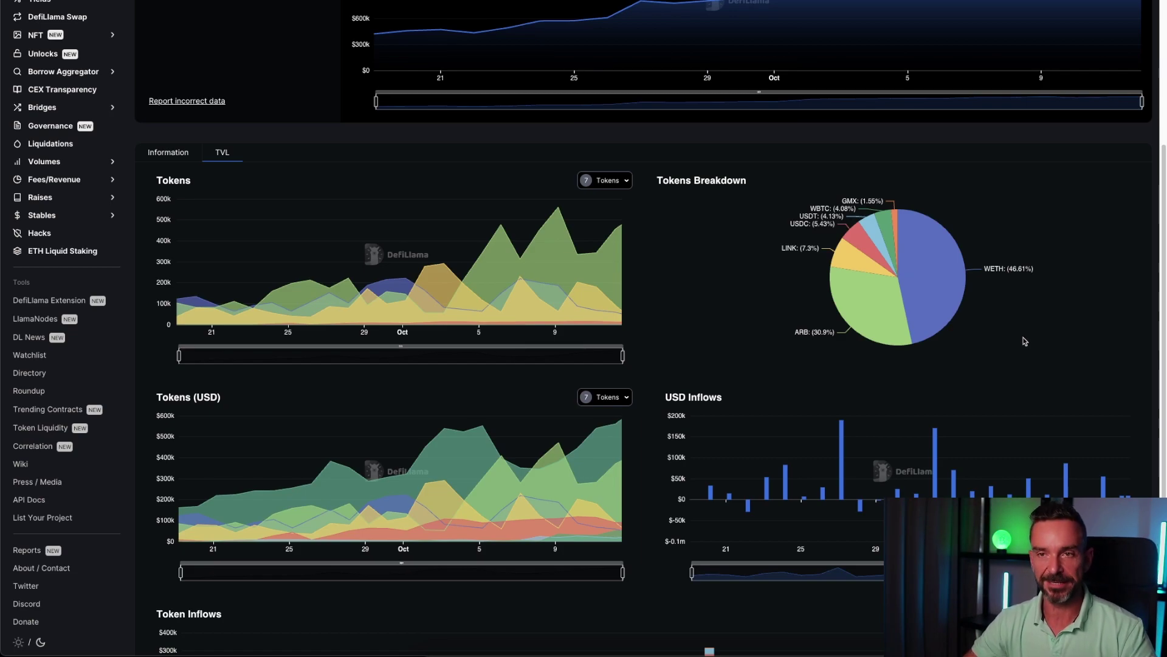
scroll(1026, 341, up, 4)
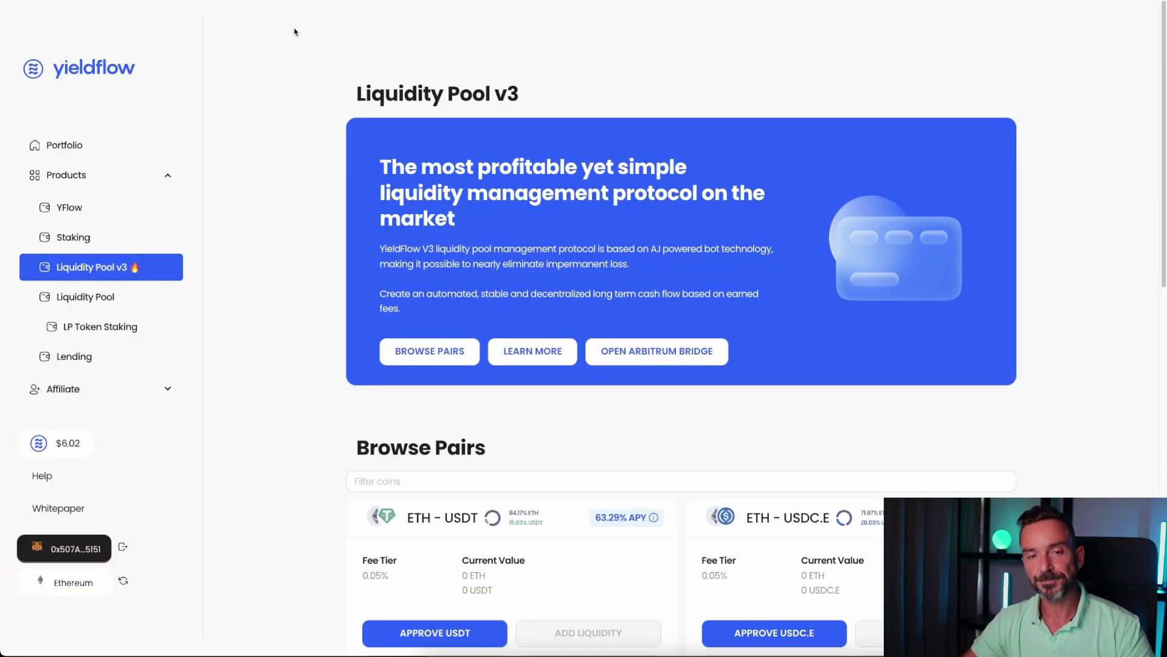
Switch to the YieldFlow app and review the portfolio overview before returning to Liquidity Pool v3
click(64, 145)
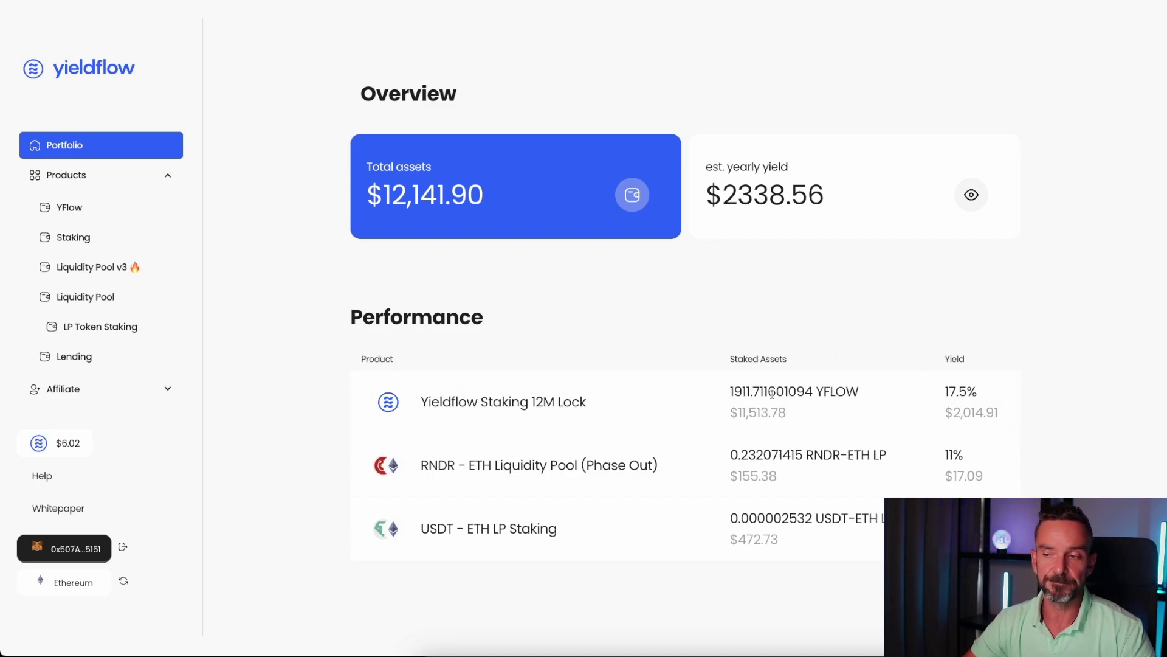
click(97, 269)
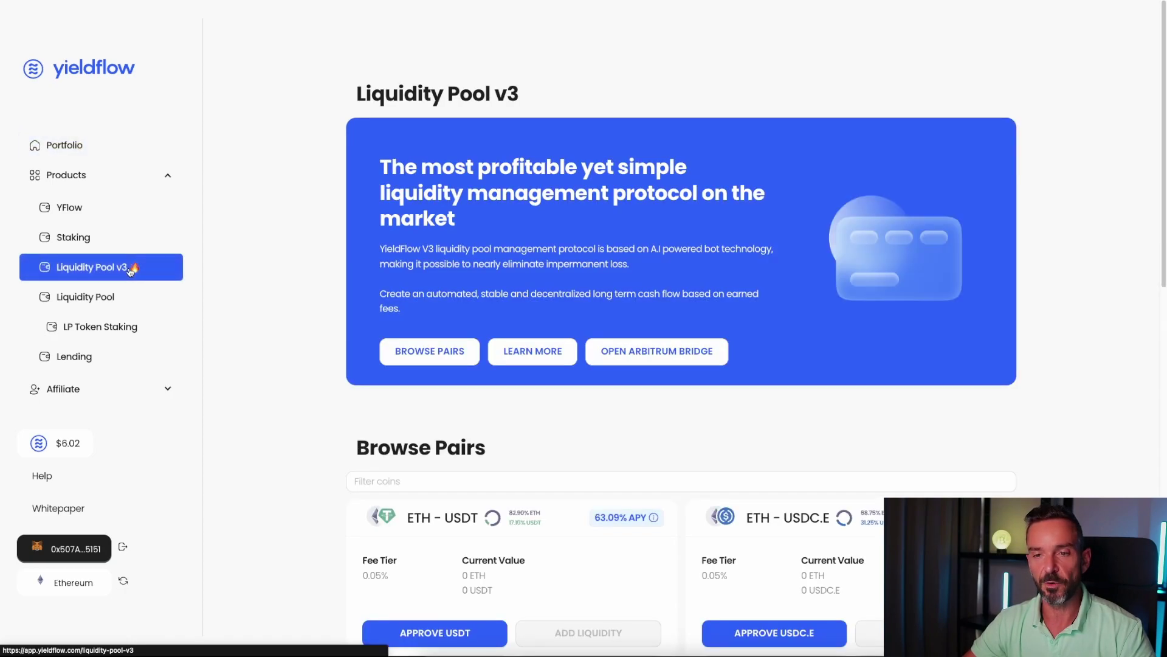
Compare the APYs and fee tiers of the Liquidity Pool v3 pairs, including ETH - GMX
scroll(969, 409, down, 3)
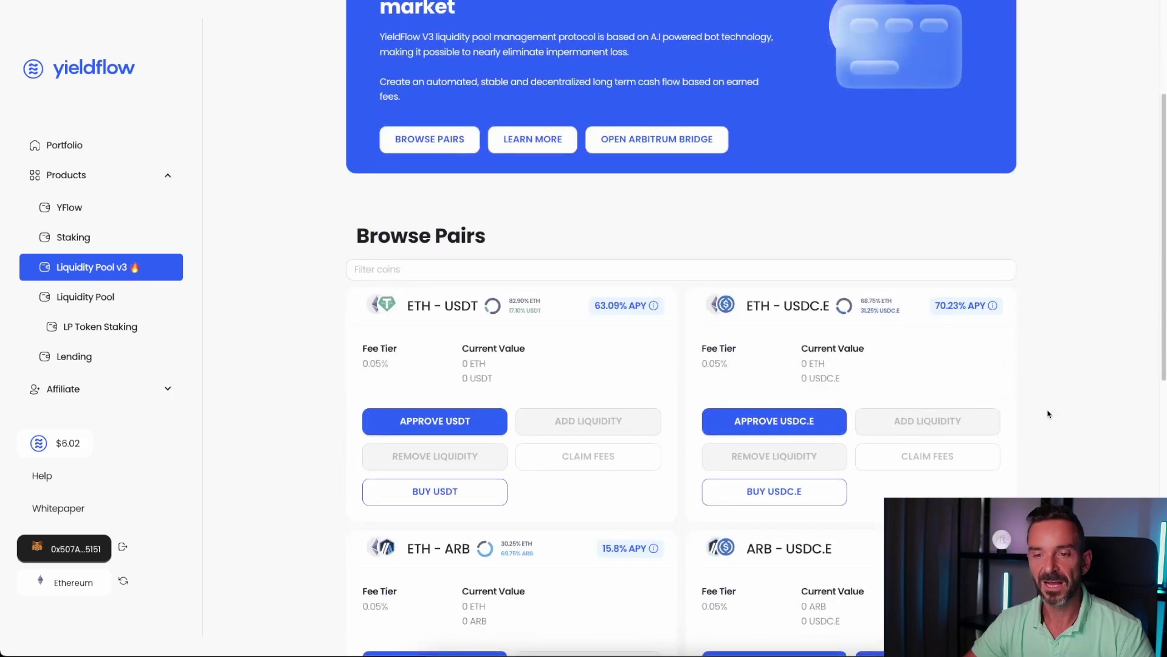
scroll(1058, 404, down, 2)
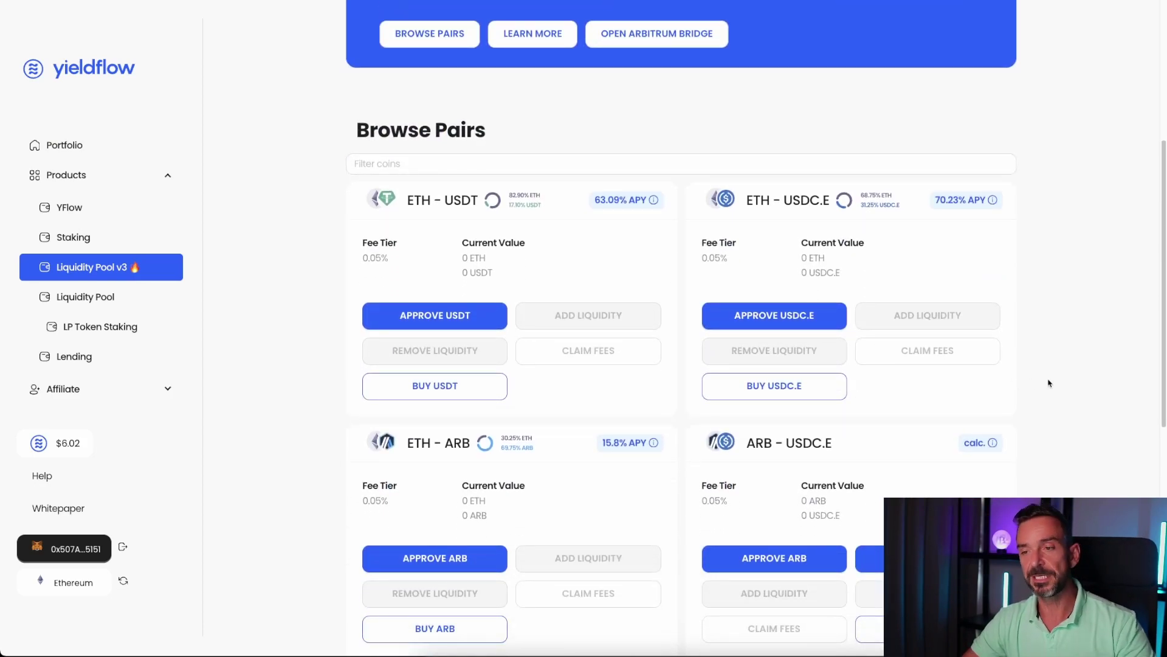
scroll(1012, 373, down, 7)
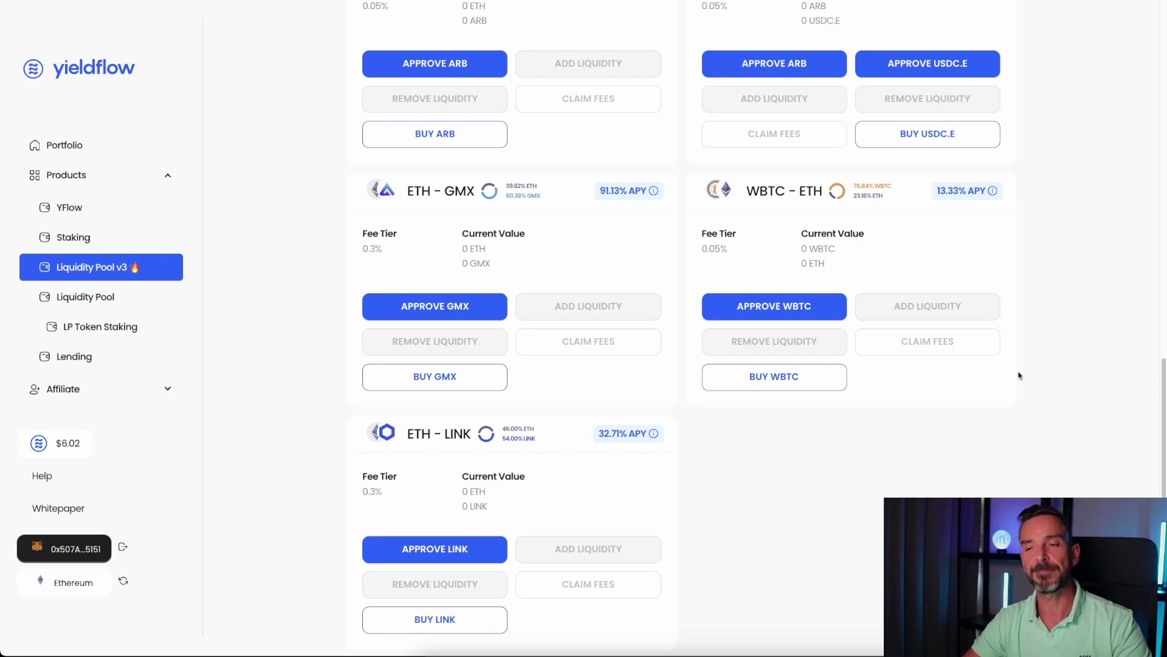
scroll(1019, 376, up, 8)
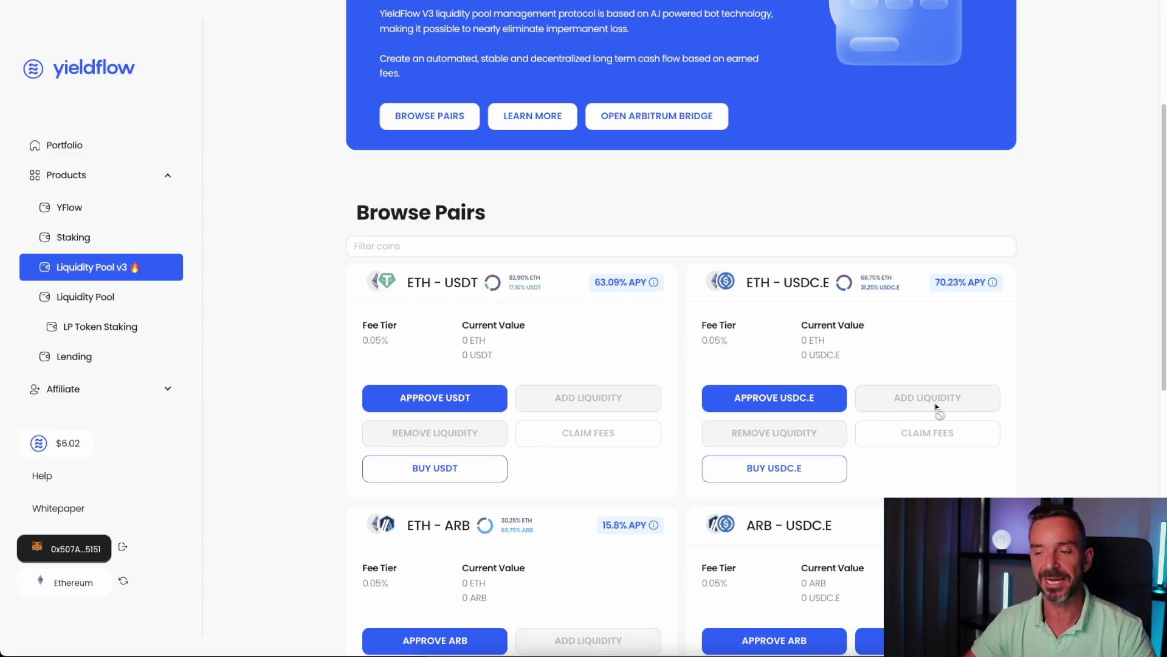
scroll(937, 409, down, 9)
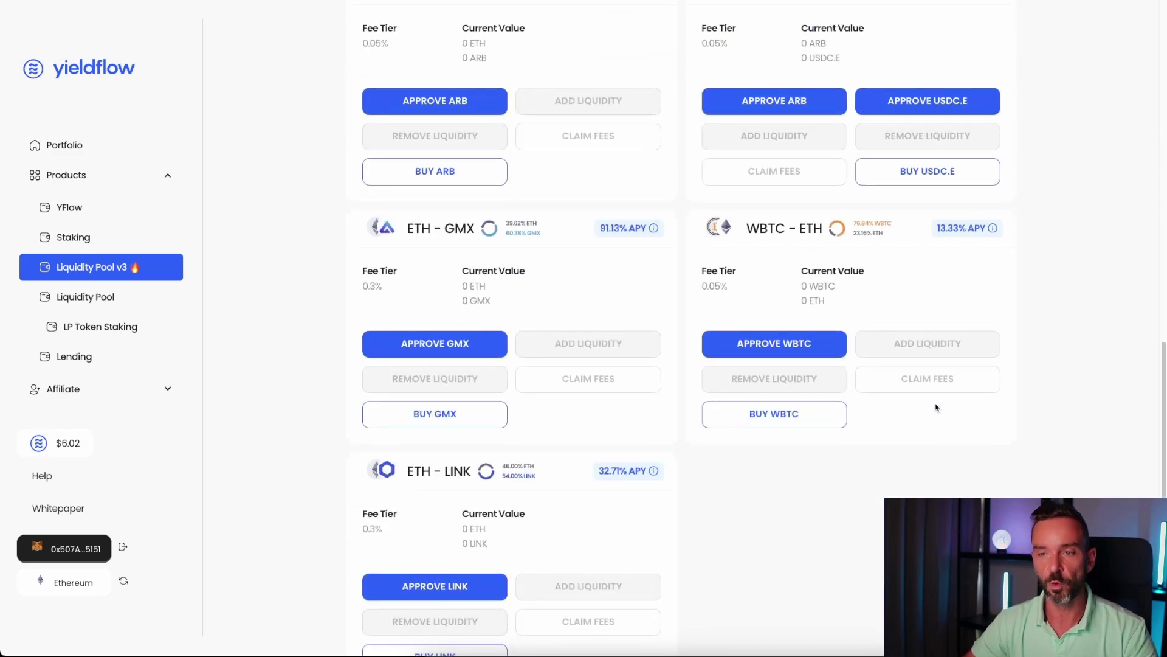
scroll(559, 183, up, 6)
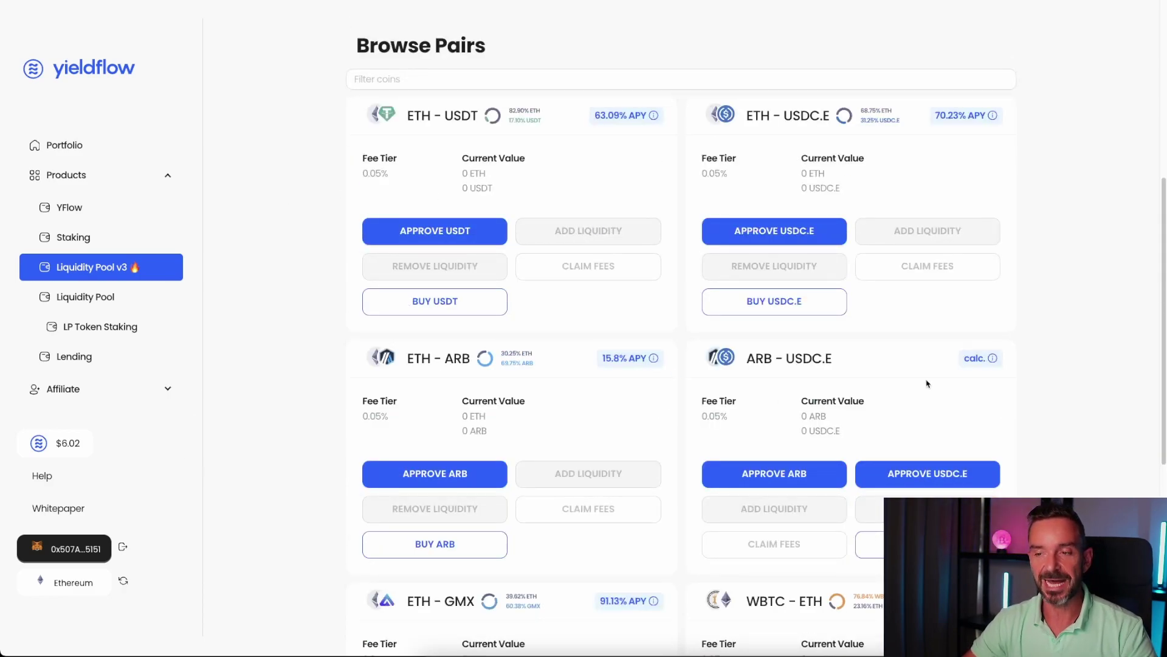
scroll(658, 380, down, 6)
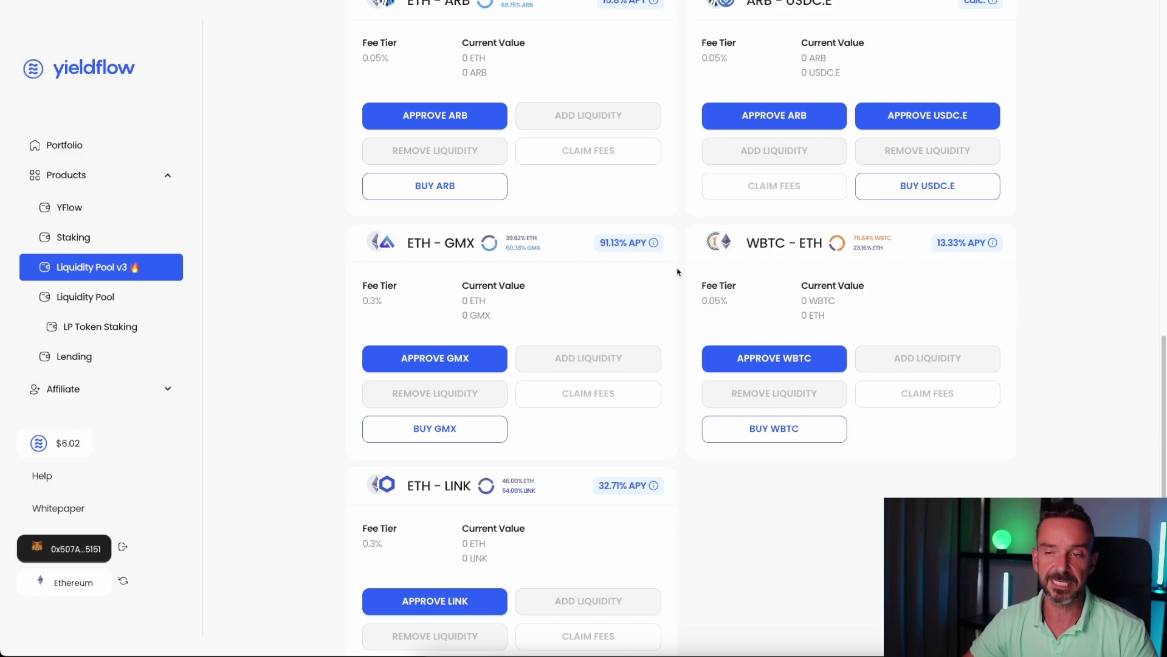
mouse_move(651, 246)
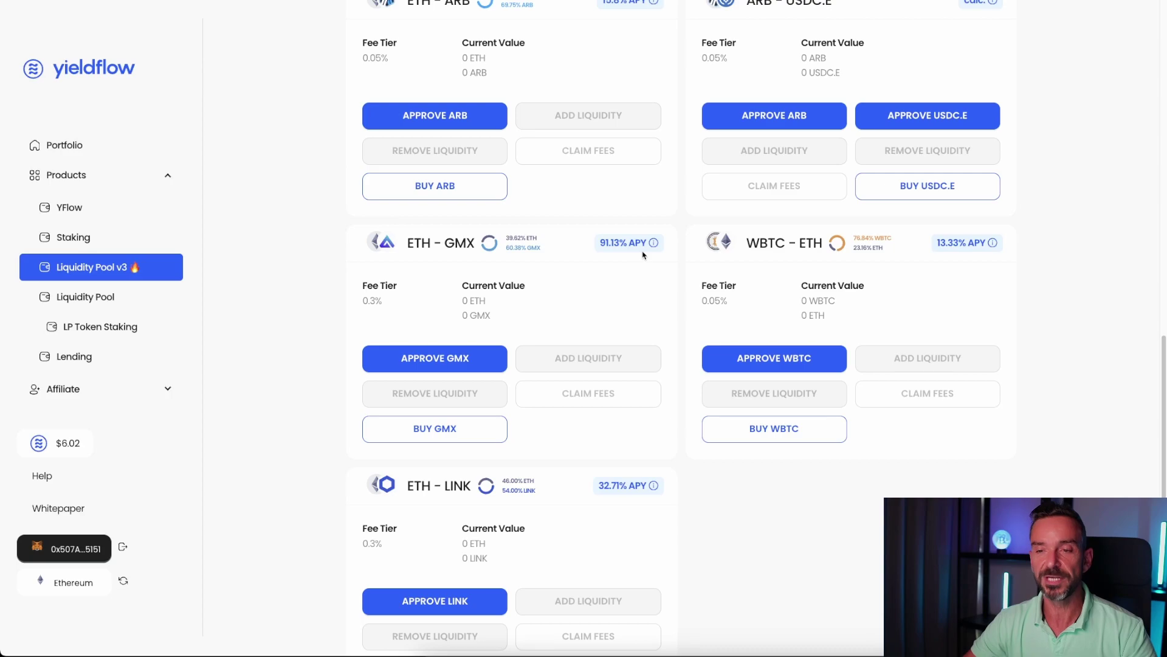
scroll(644, 255, up, 9)
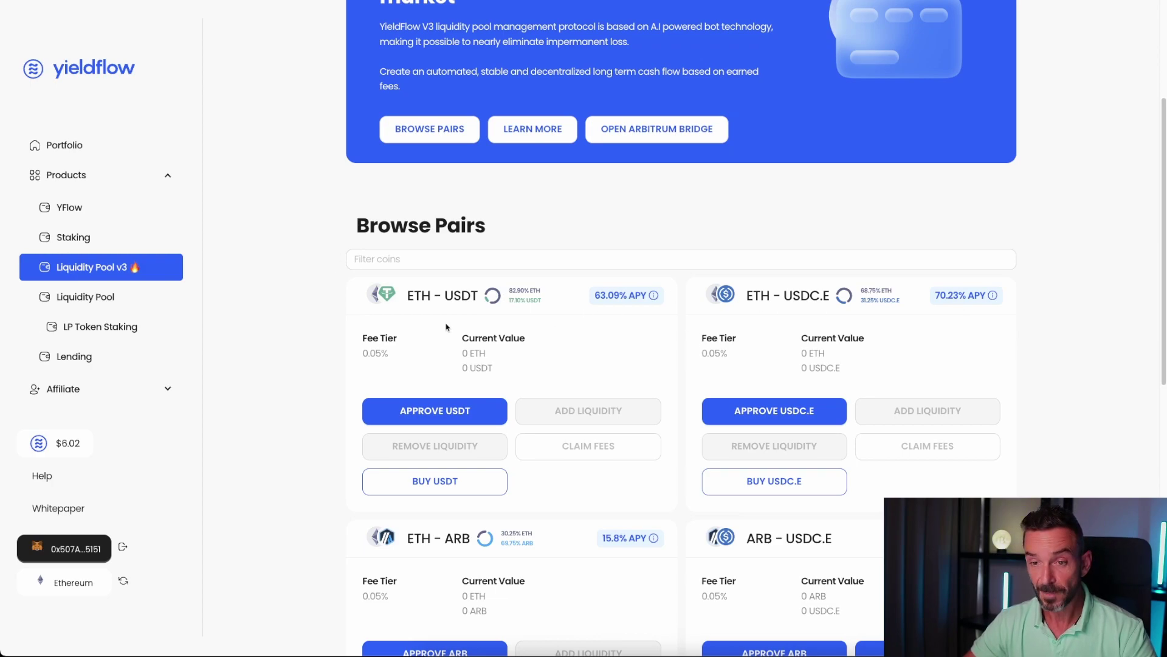
Highlight the ARB, GMX and LINK token names in the ETH pair cards while reviewing them
scroll(537, 338, down, 3)
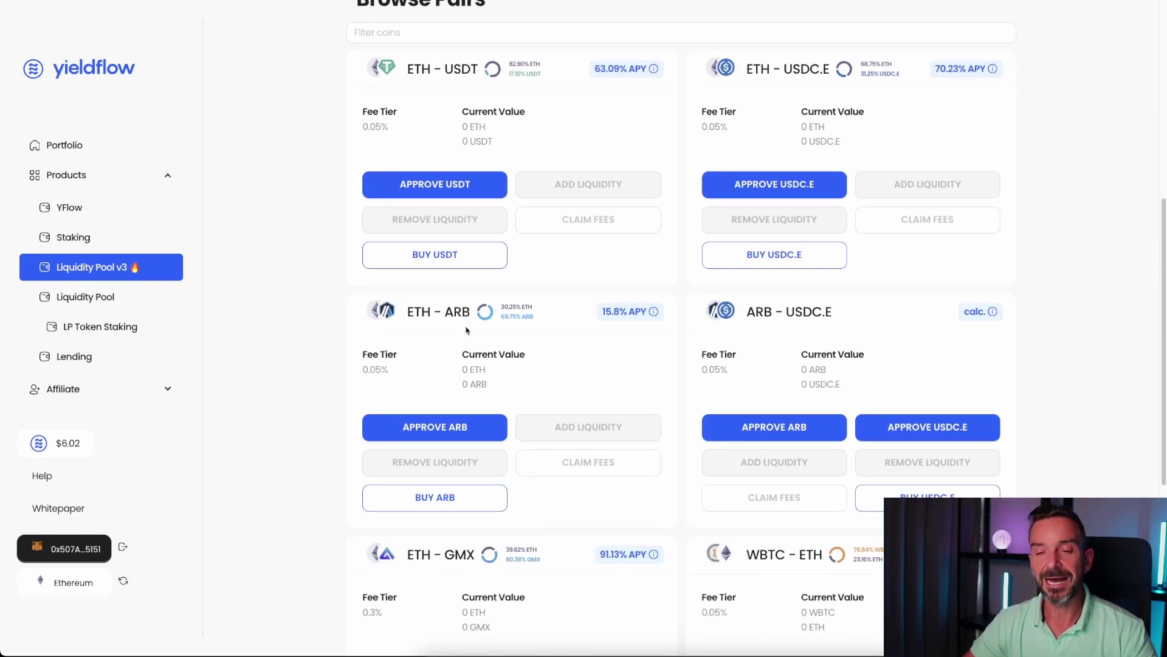
double_click(450, 311)
click(539, 293)
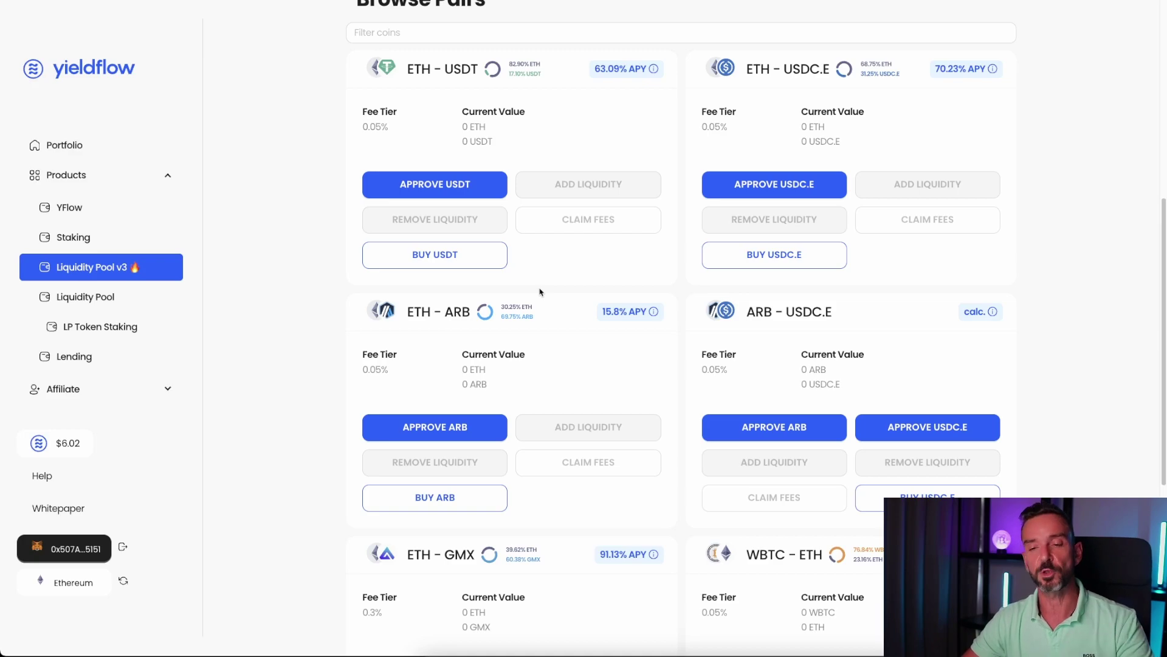
scroll(595, 412, down, 3)
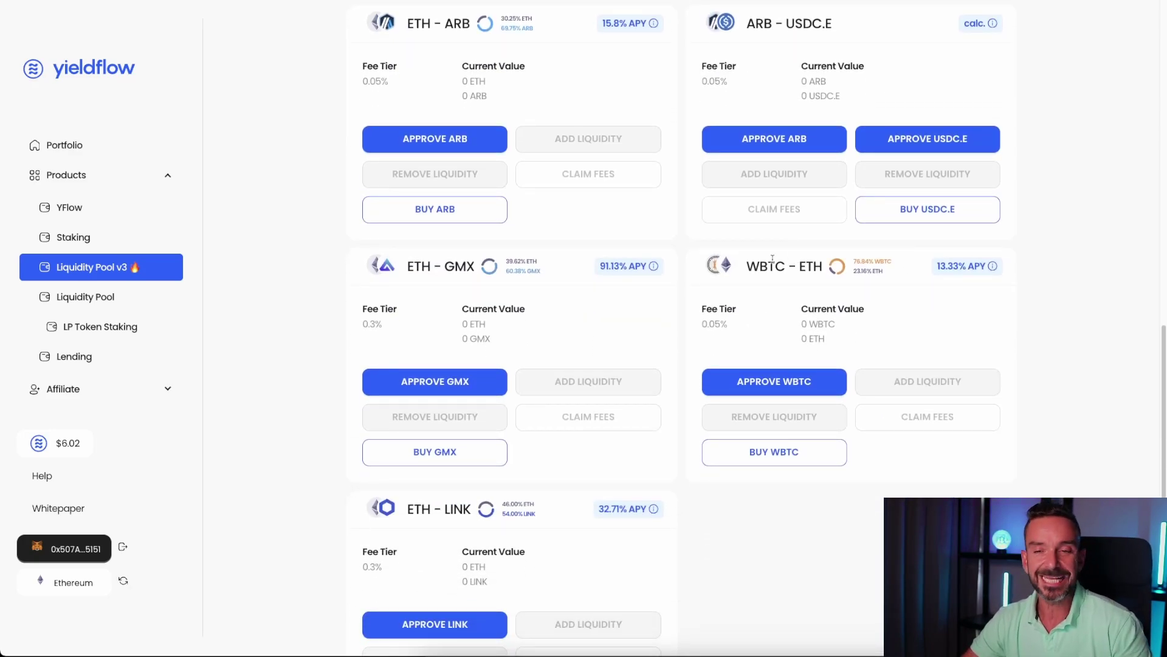
double_click(458, 267)
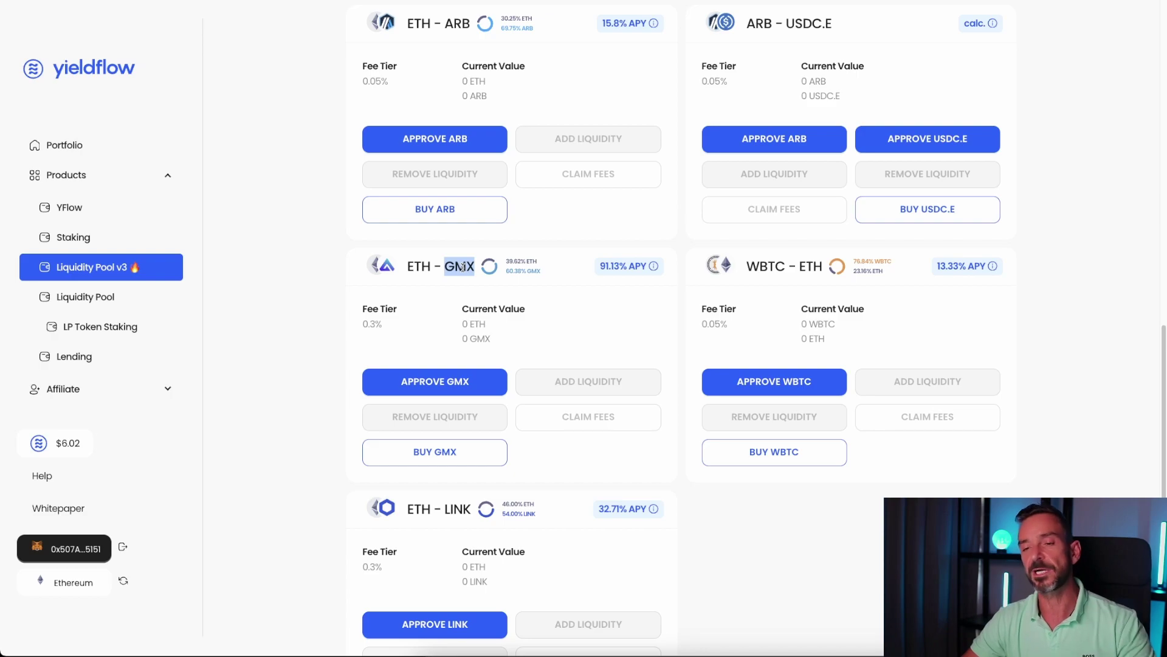
click(486, 247)
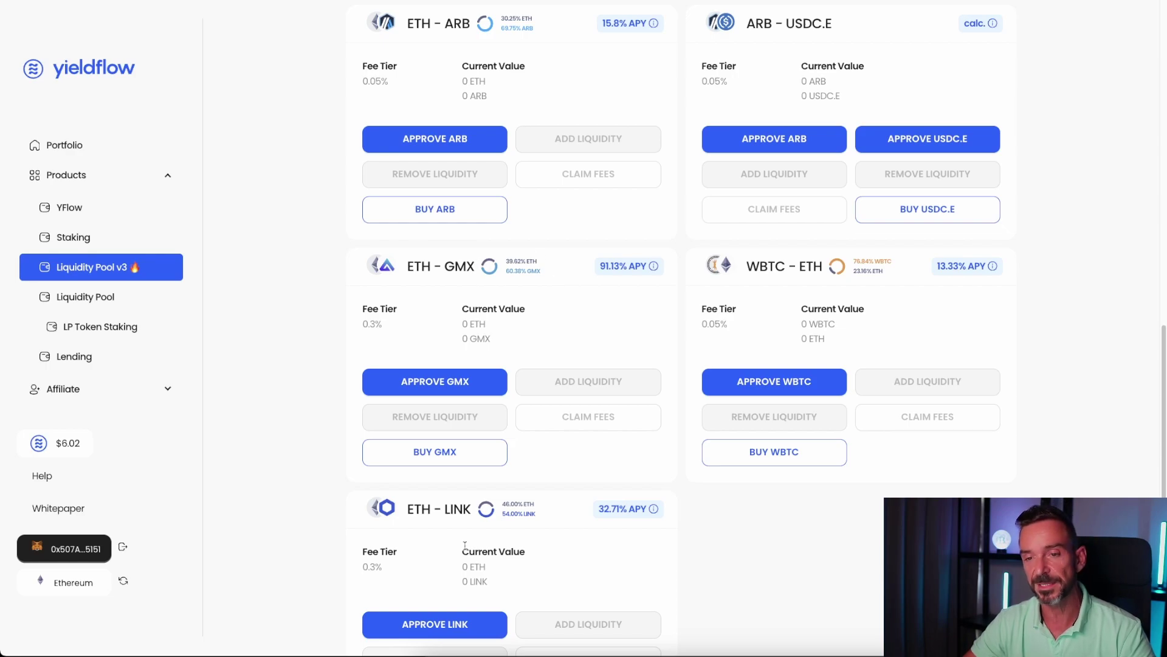
double_click(455, 509)
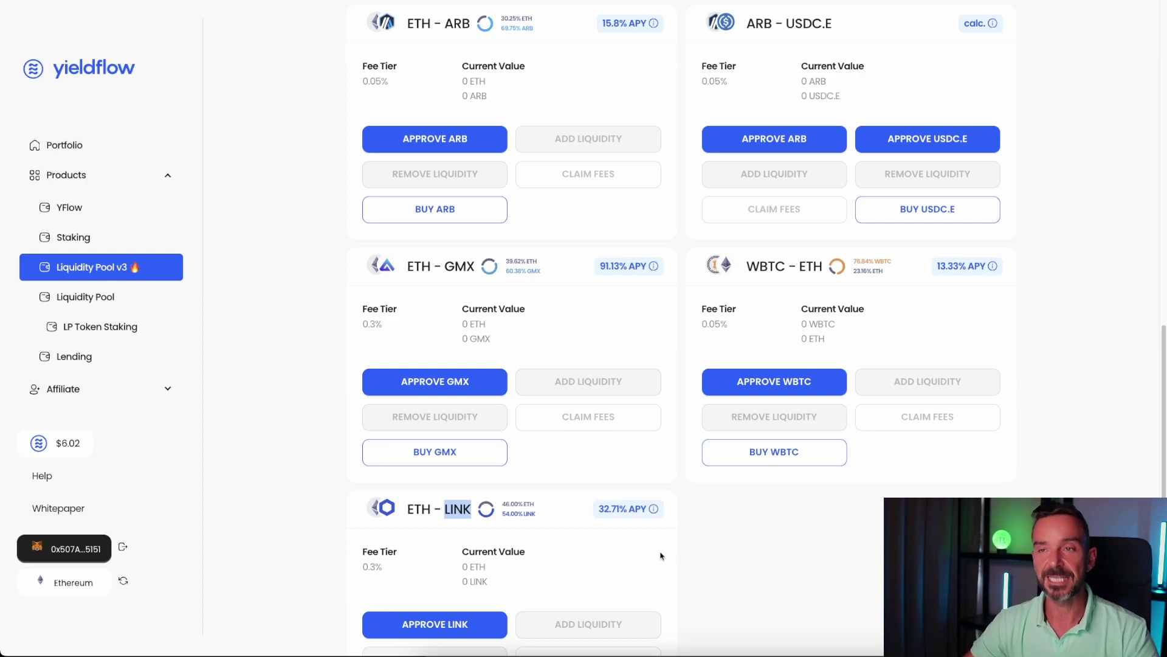
Open the Arbitrum bridge from Liquidity Pool v3 and show the tokens available to transfer from Mainnet
scroll(660, 556, up, 15)
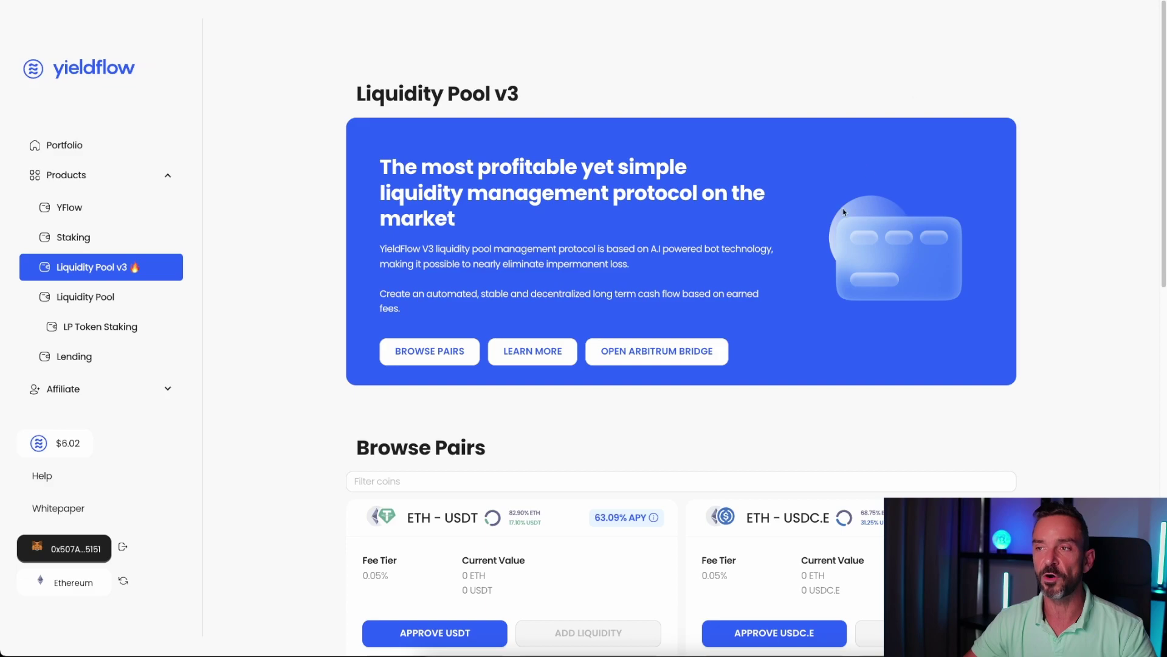
click(652, 355)
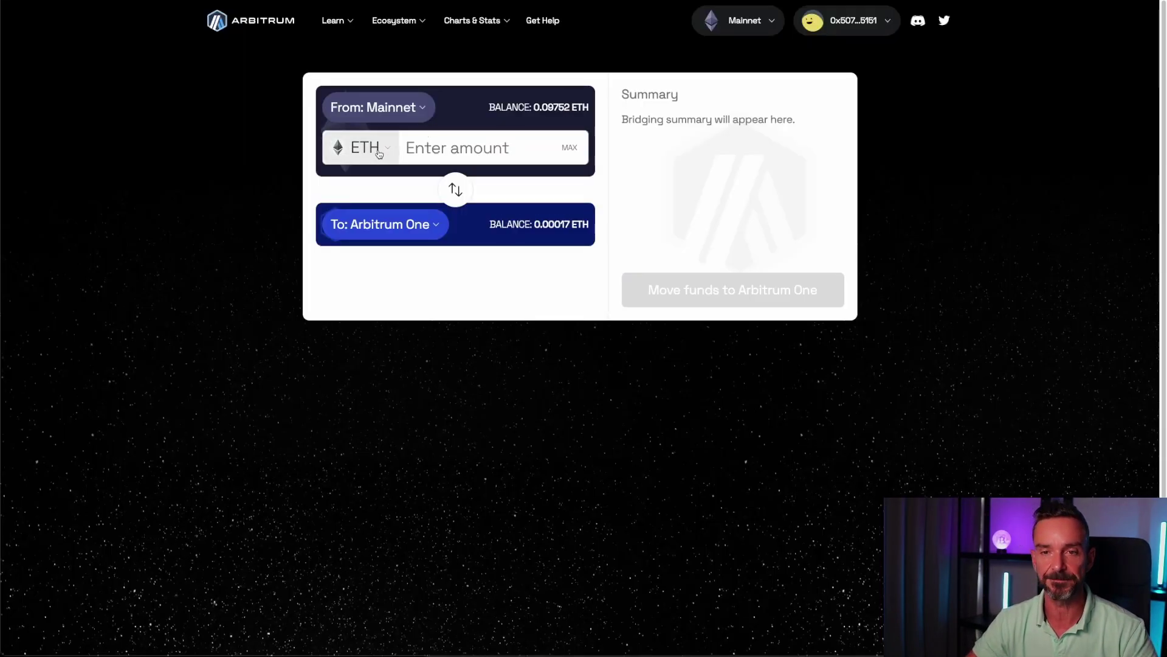
click(379, 153)
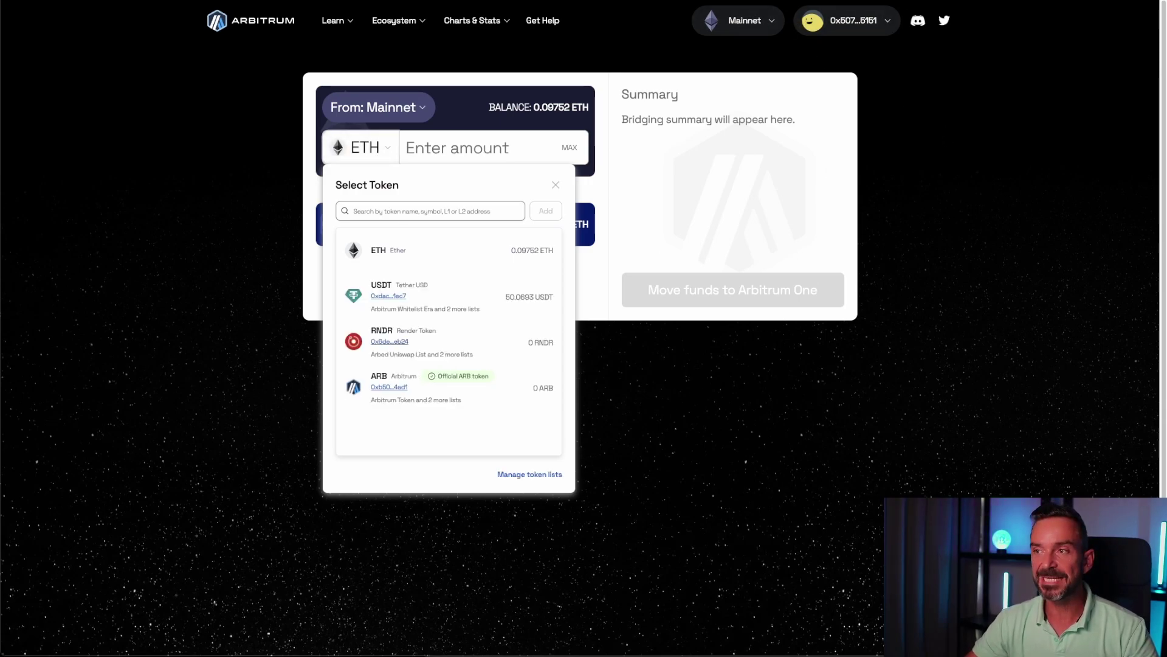
Check the token balances held in the connected crypto wallet
click(924, 2)
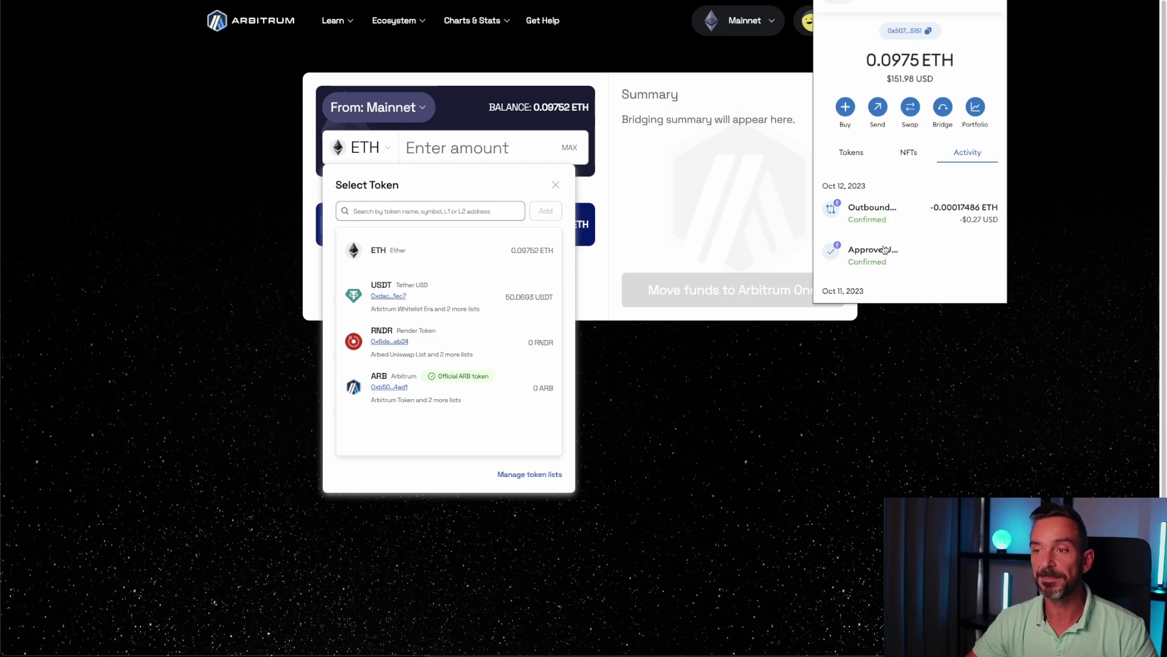
click(852, 155)
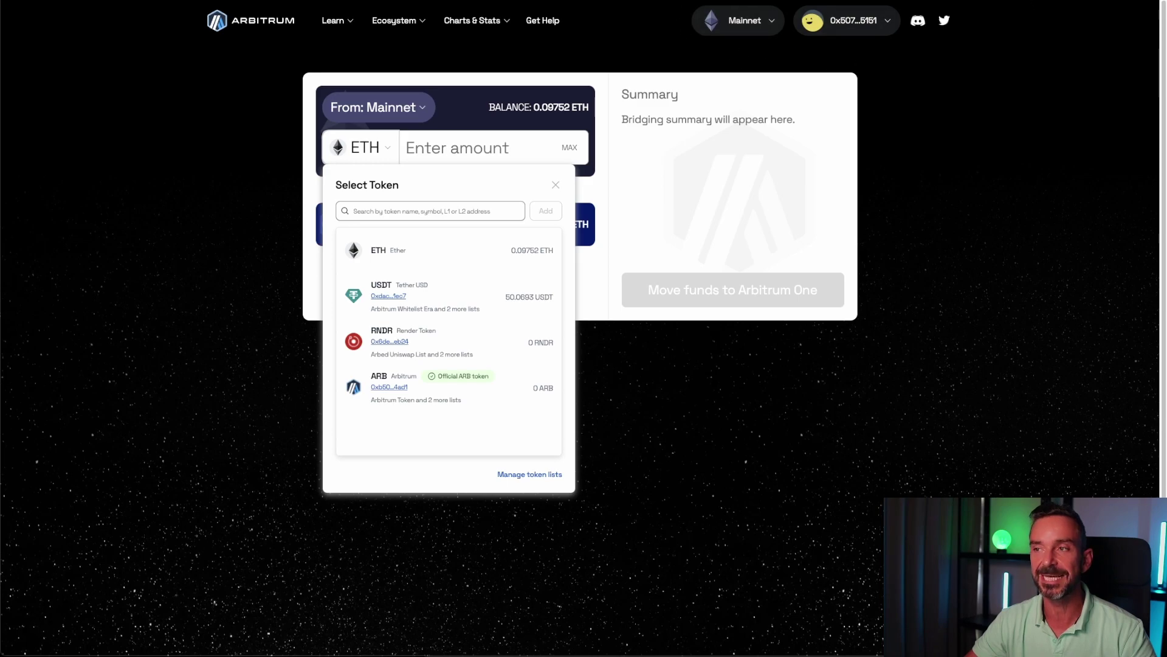
Choose USDT as the bridging token, enter an amount of 50 and request moving the funds to Arbitrum One
click(510, 301)
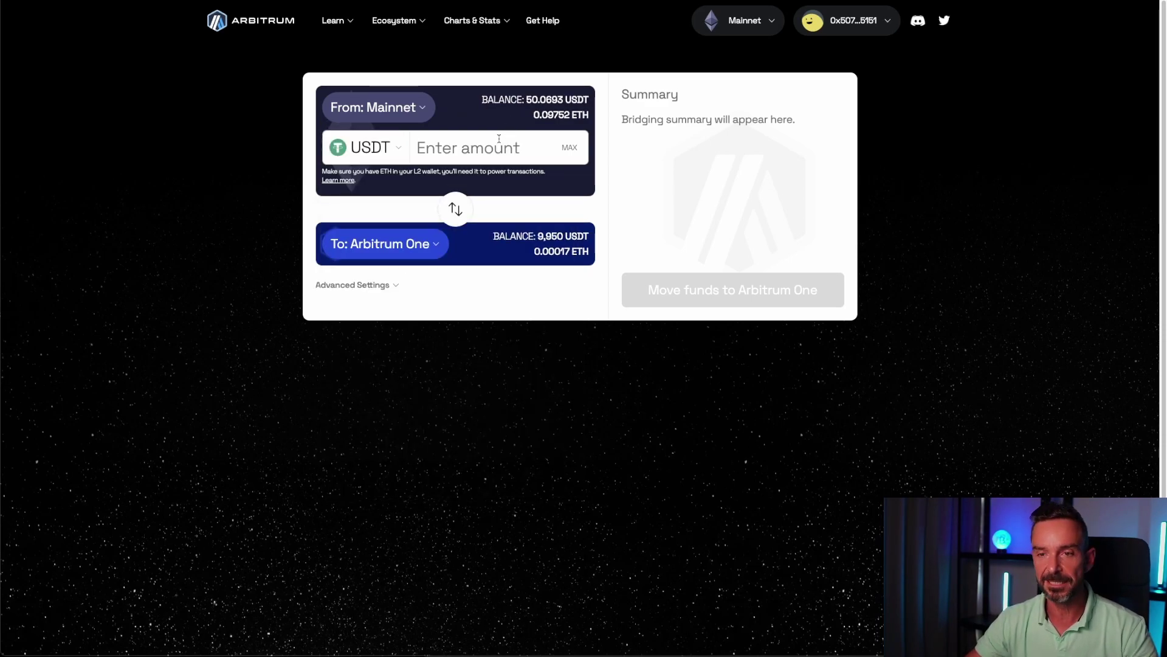
text(50)
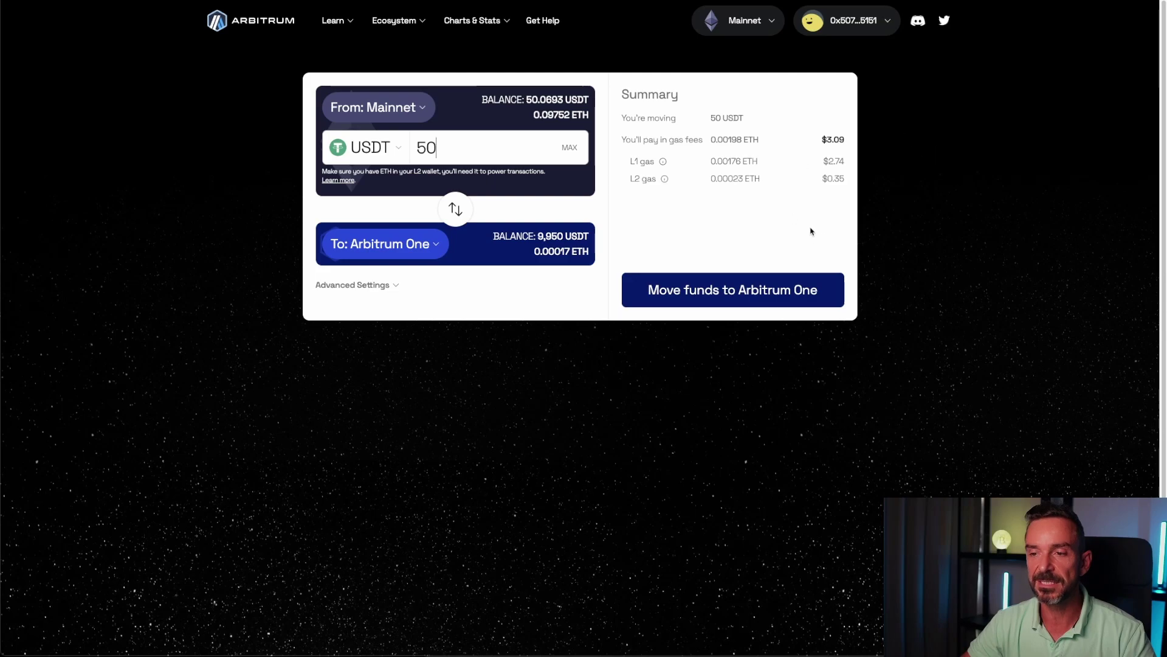
click(736, 293)
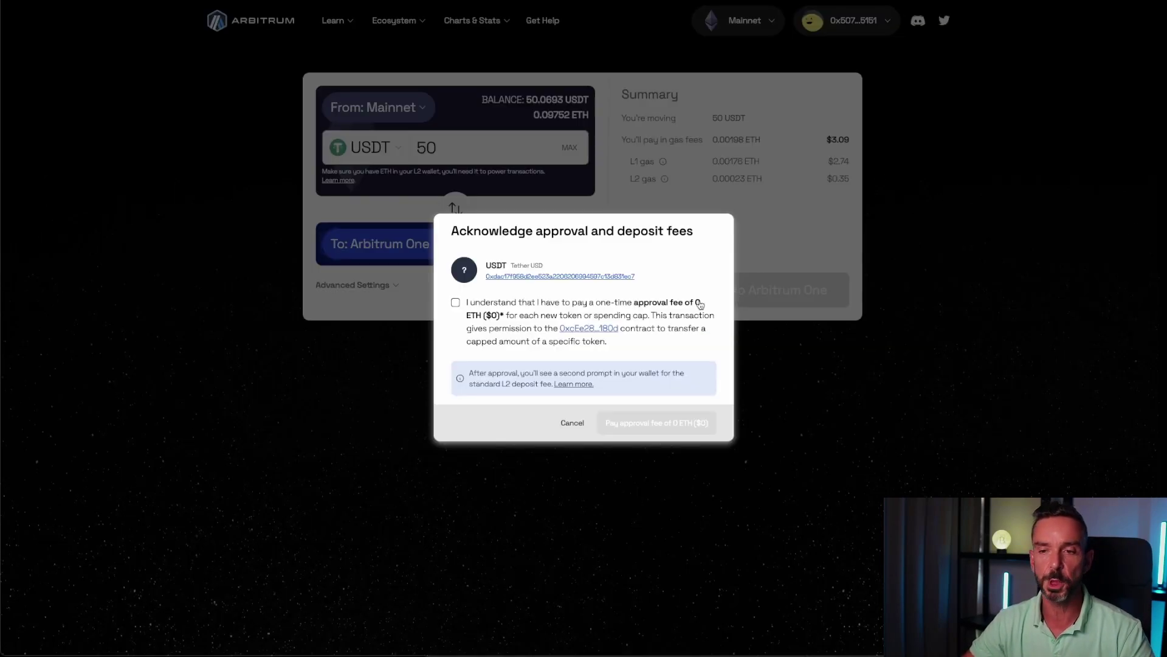
Acknowledge and pay the one-time USDT approval fee, and approve a custom spending cap of 50 in the wallet
click(550, 303)
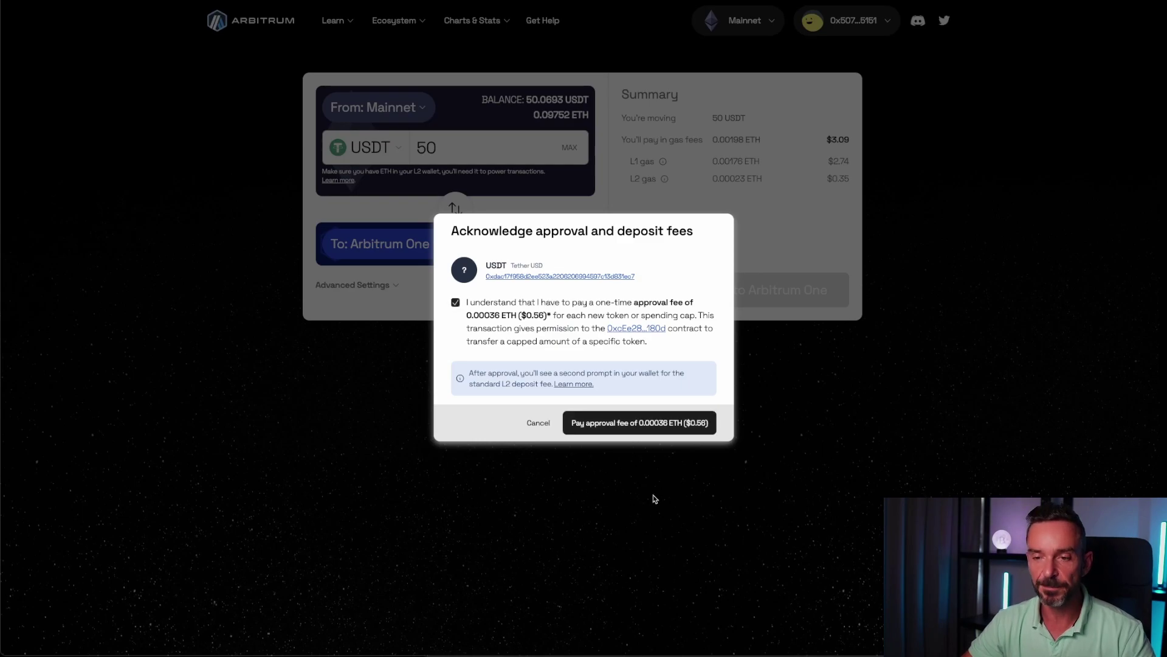
click(638, 422)
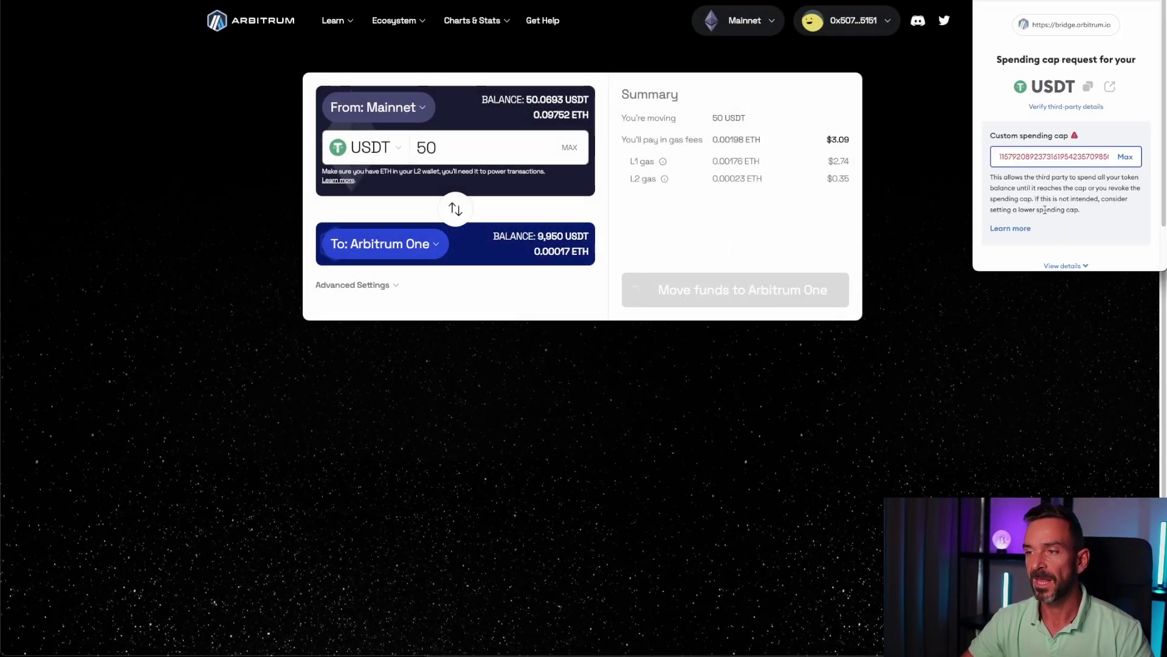
click(1125, 156)
drag(1048, 169, 978, 165)
text(50)
scroll(1058, 219, down, 1)
click(1110, 252)
click(1110, 251)
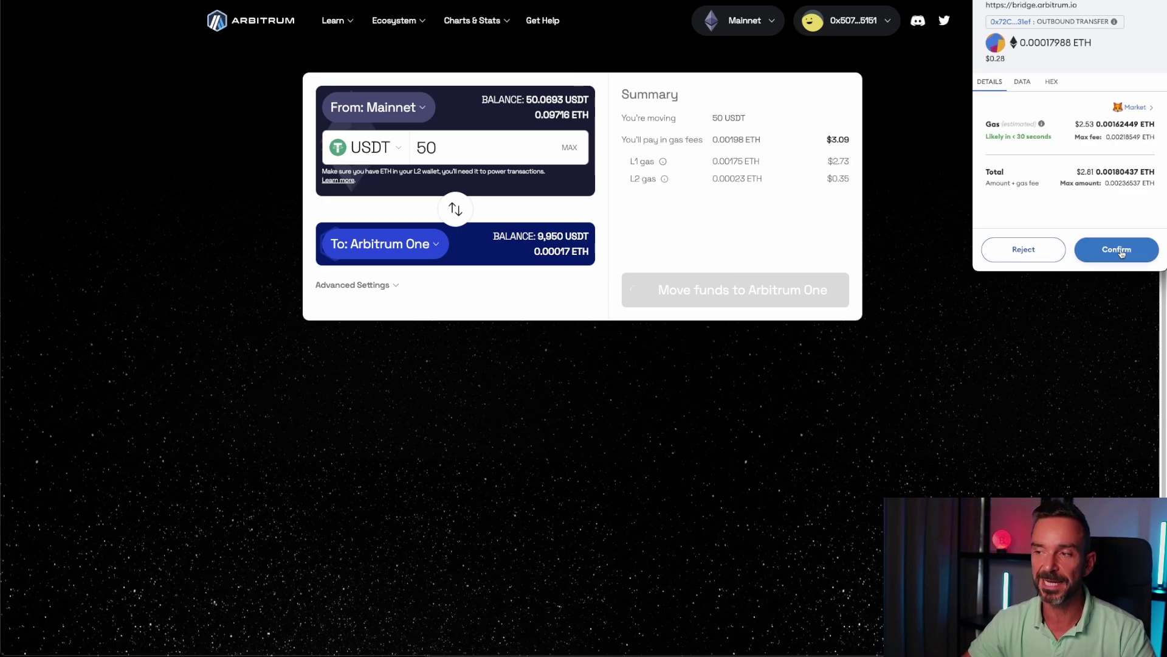
Confirm the 50 USDT bridge transaction in the wallet and highlight the earlier 9,950 USDT transfer amount in the transaction history
click(1122, 253)
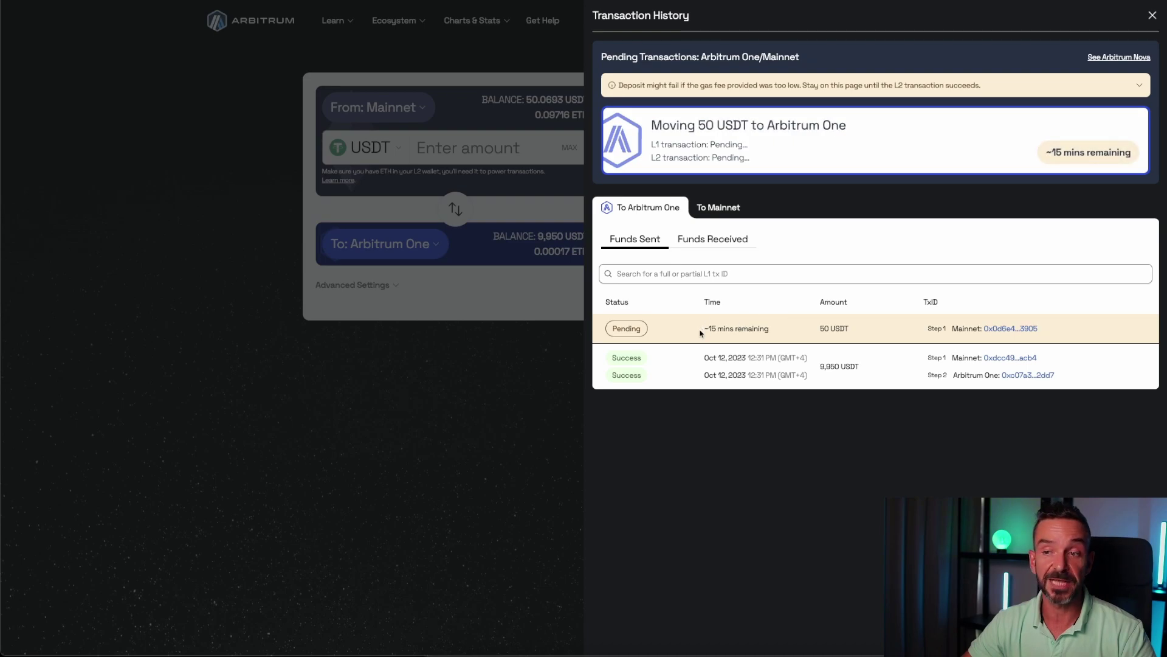
drag(861, 367, 817, 366)
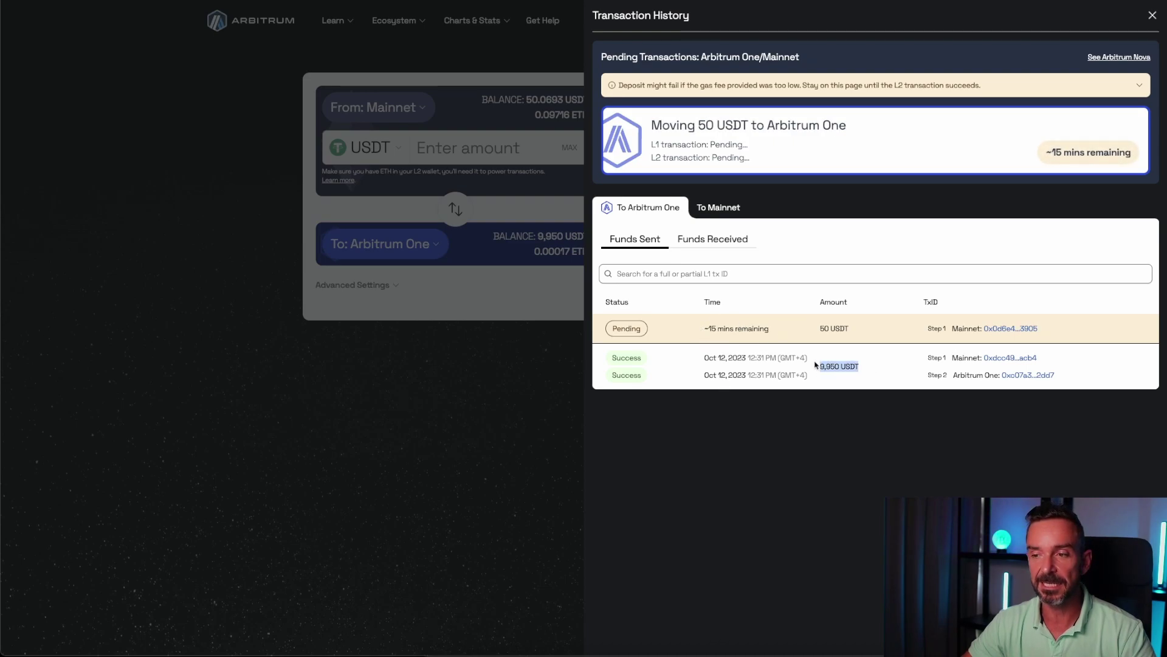
click(868, 372)
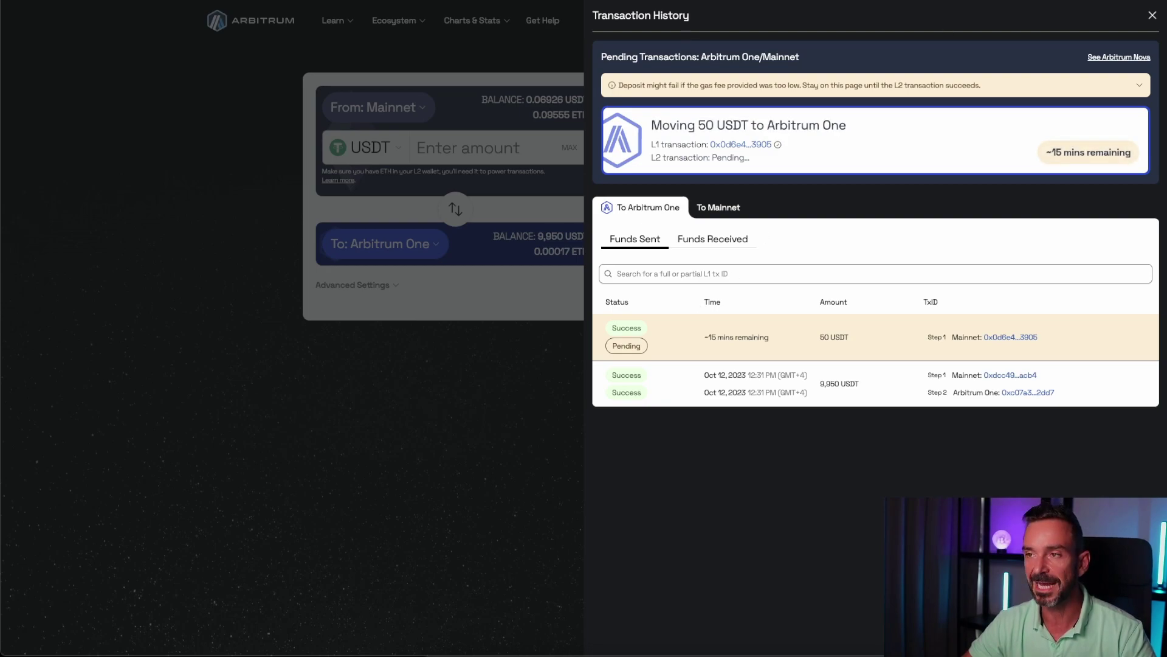
Review the networks already set up in the MetaMask wallet and the popular networks available to add, and close the settings
click(828, 2)
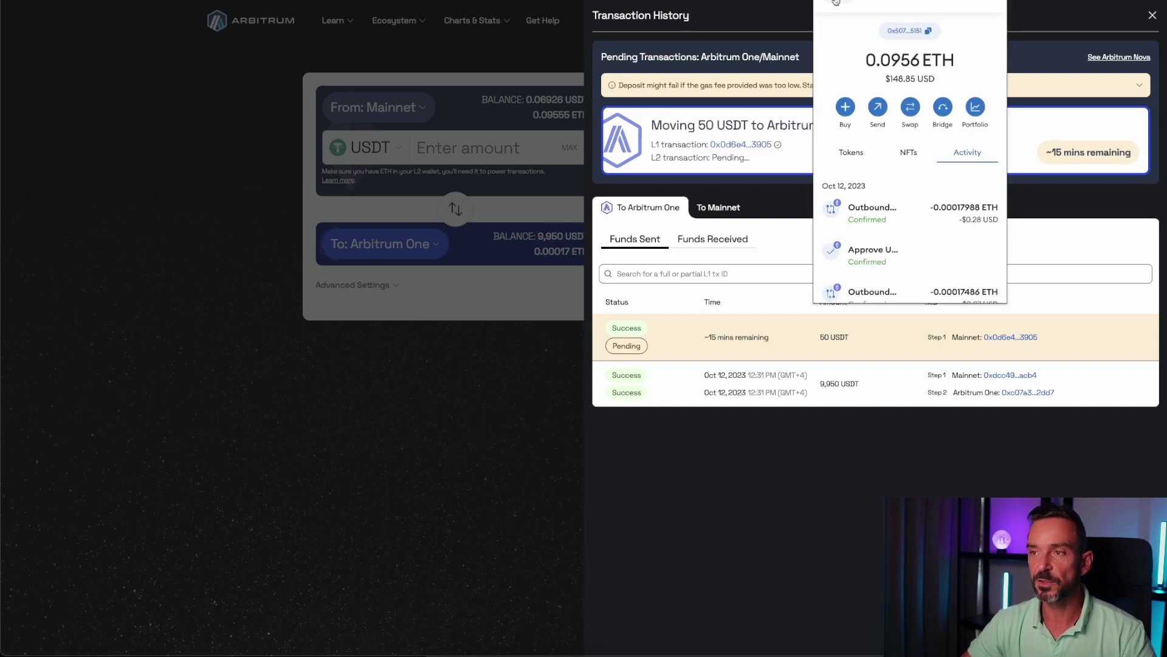
click(828, 2)
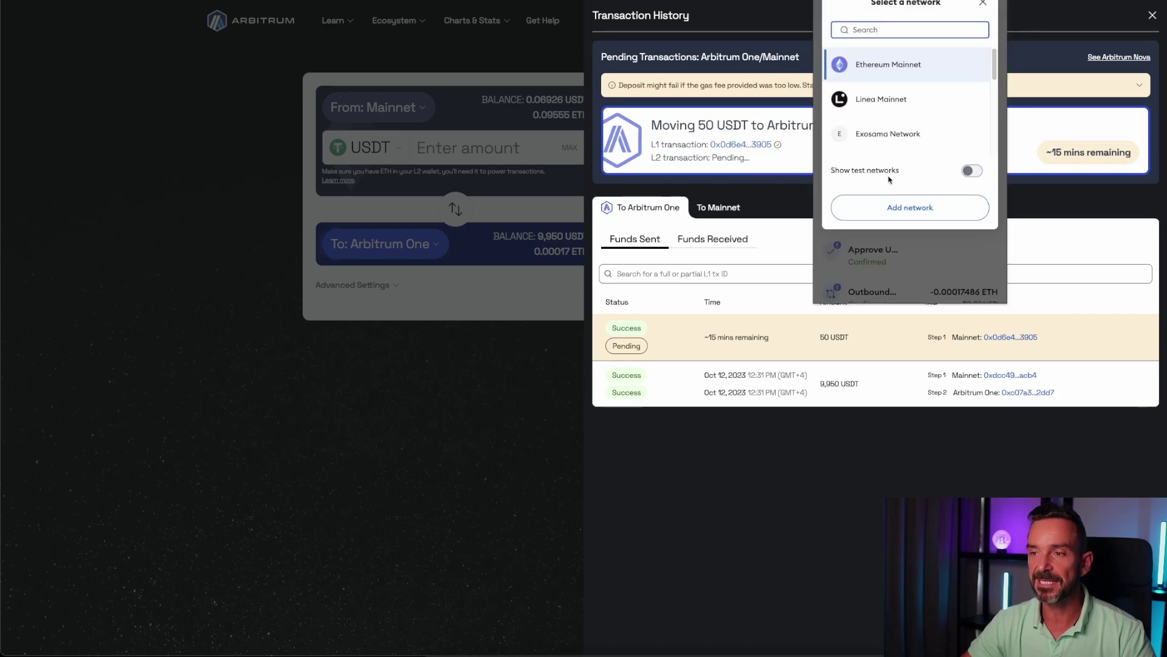
click(900, 210)
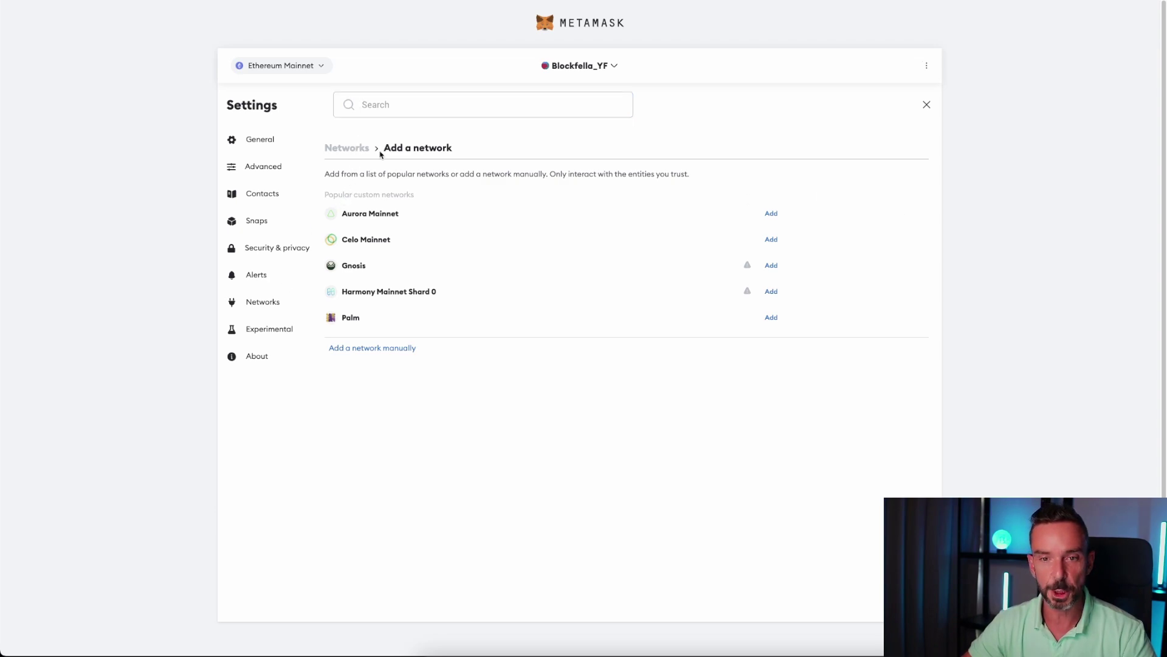
click(265, 304)
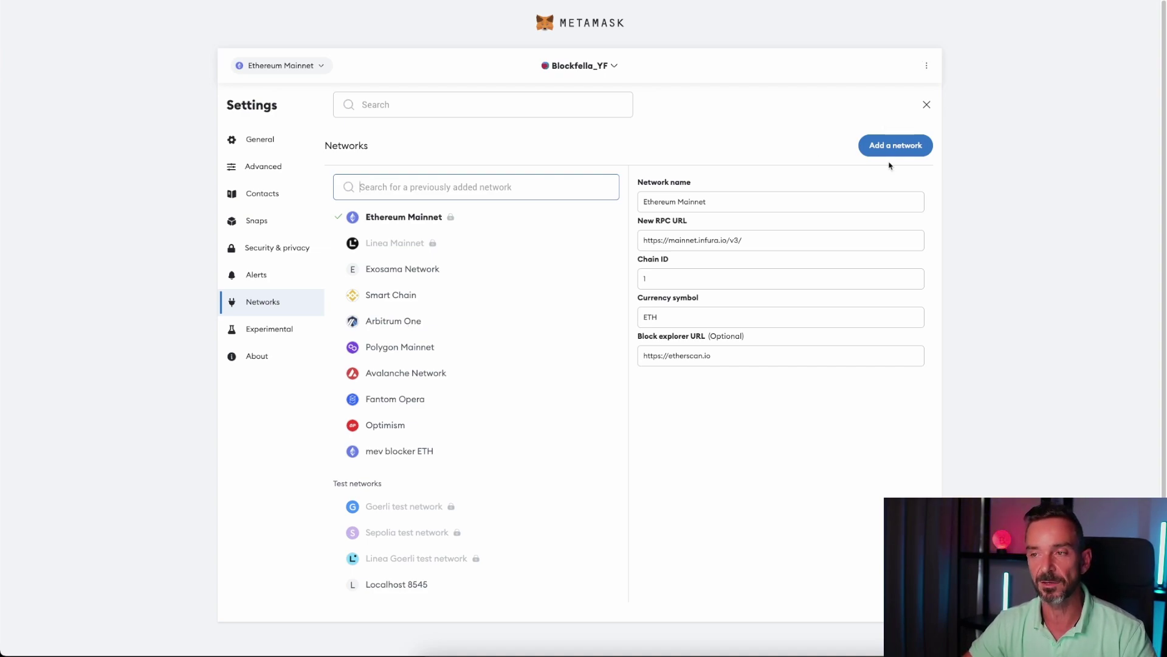
click(898, 145)
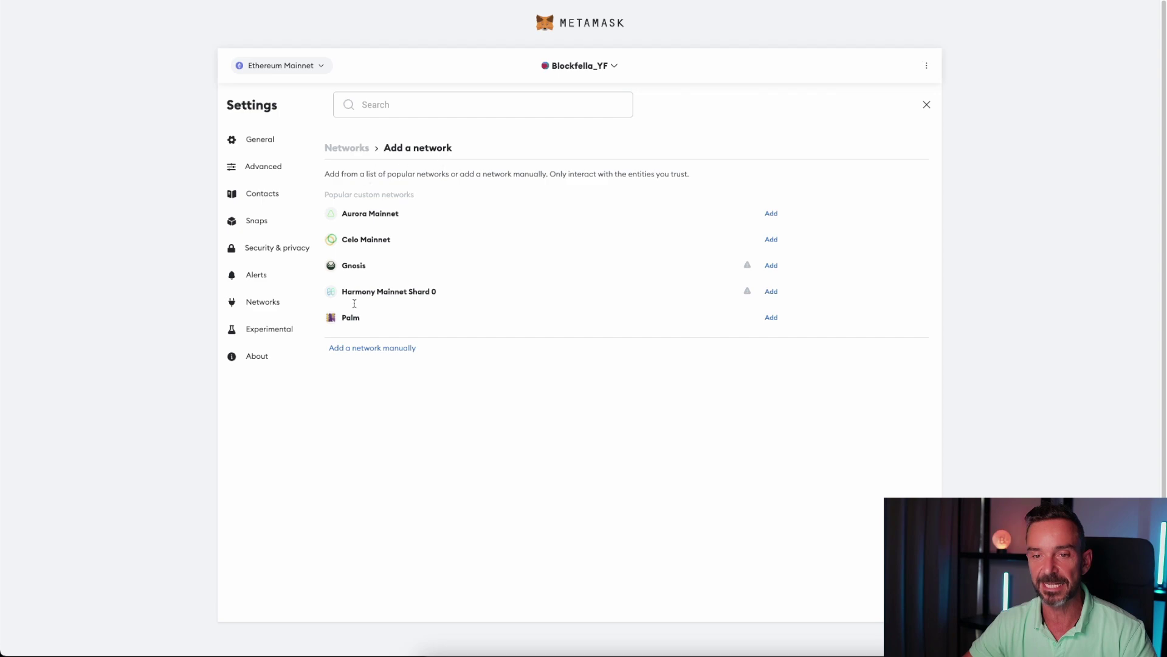
click(926, 105)
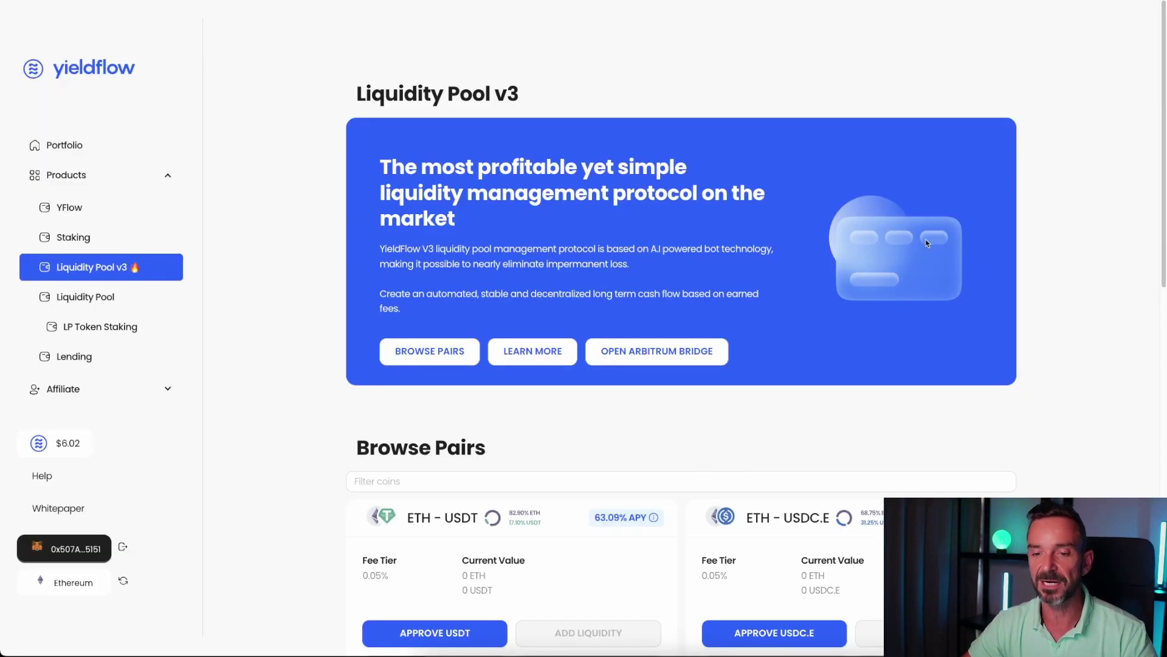
Switch the wallet's network from Ethereum Mainnet to Arbitrum One while on YieldFlow's Liquidity Pool v3 page, and show its tokens
scroll(926, 243, down, 3)
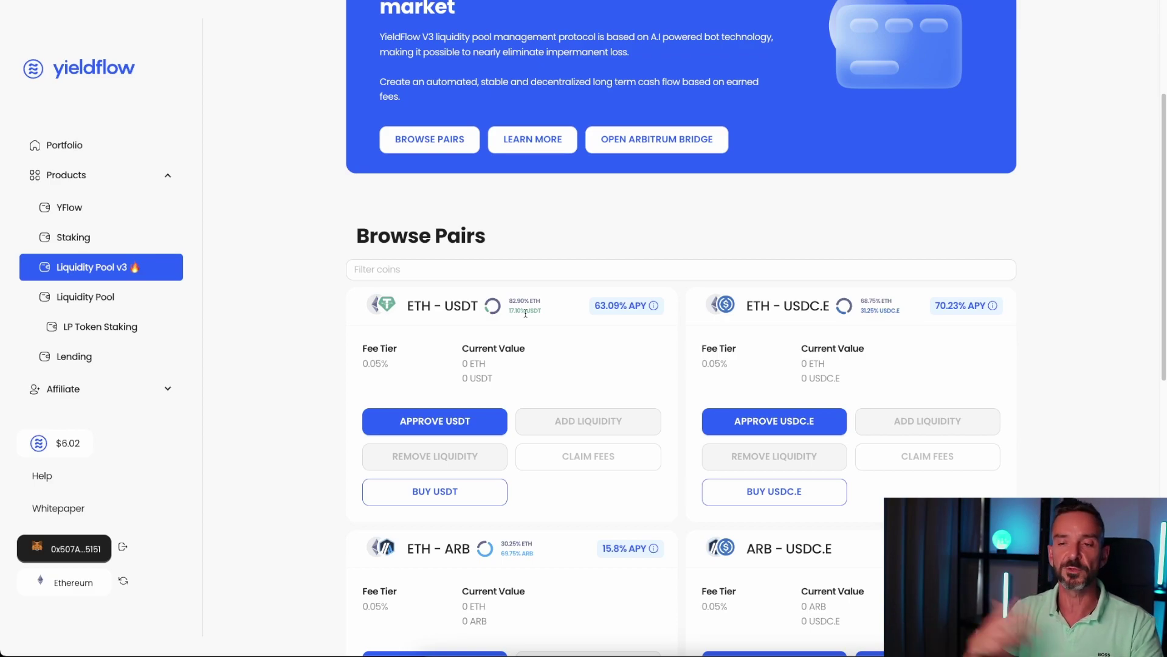
click(428, 264)
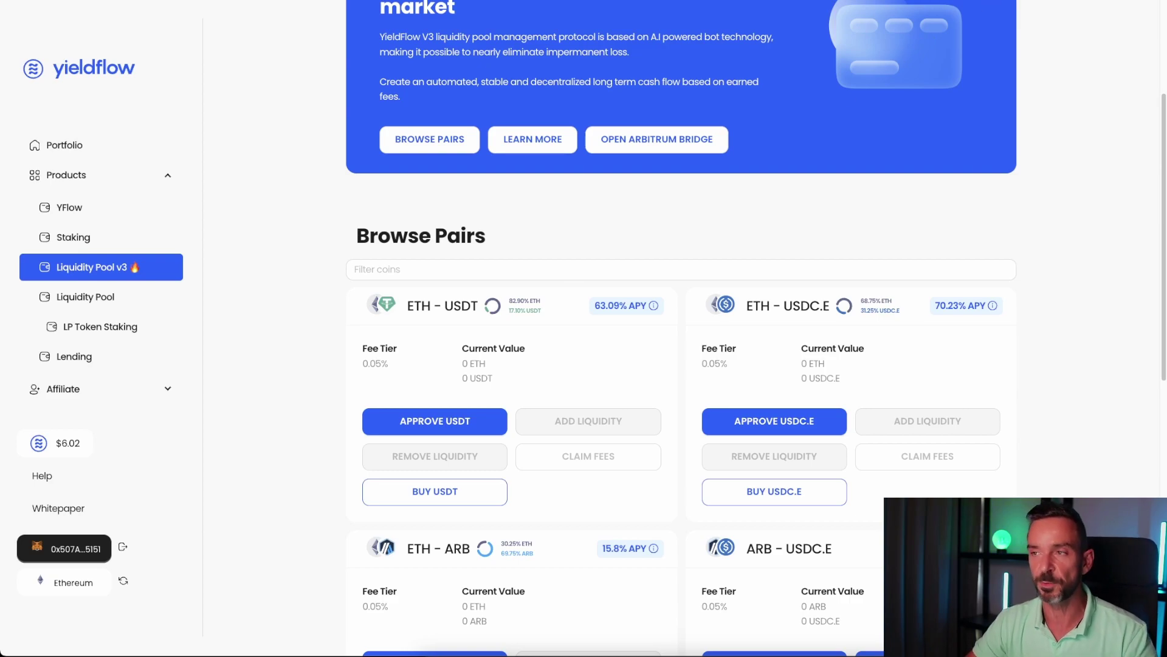
key(alt+shift+m)
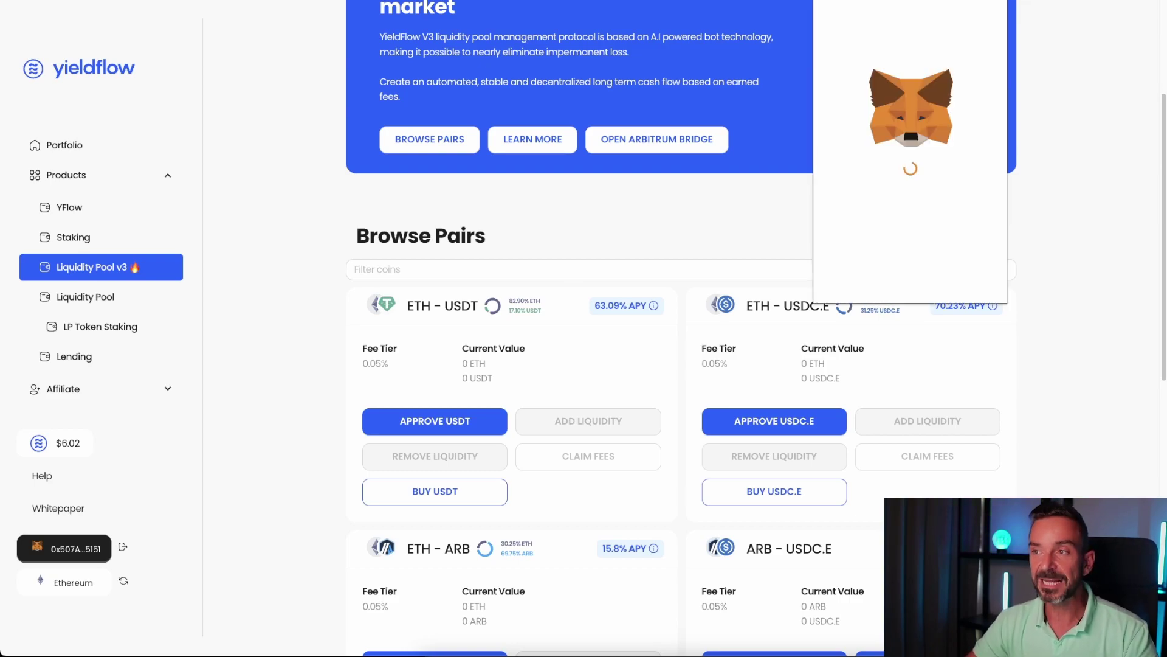
click(851, 3)
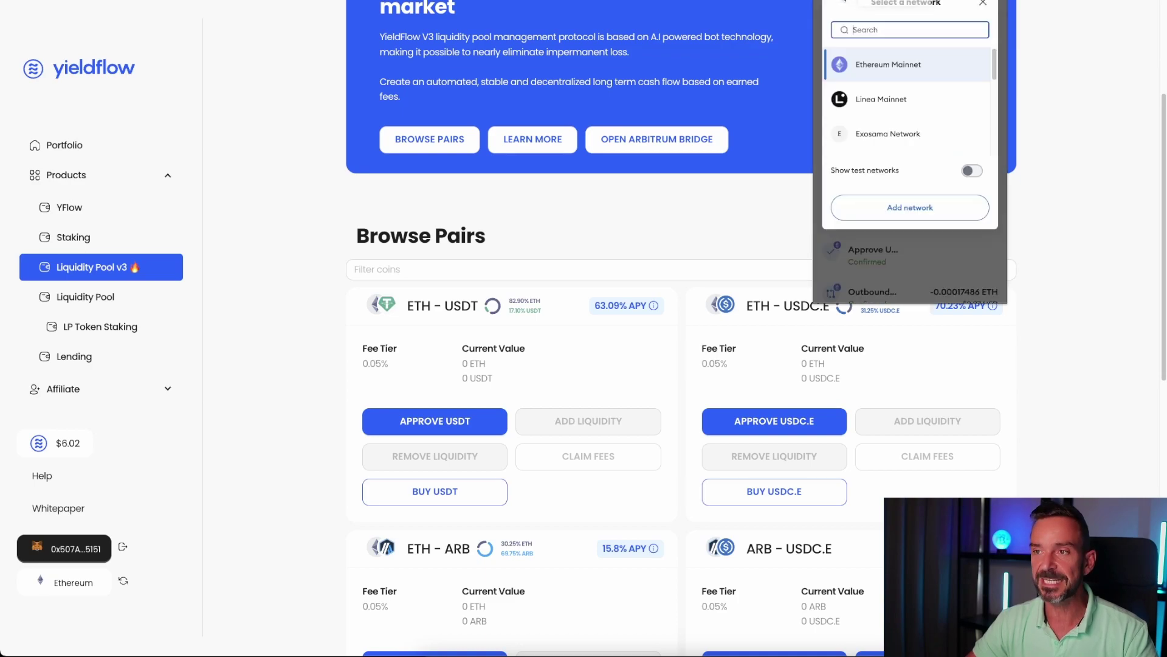
scroll(894, 114, down, 2)
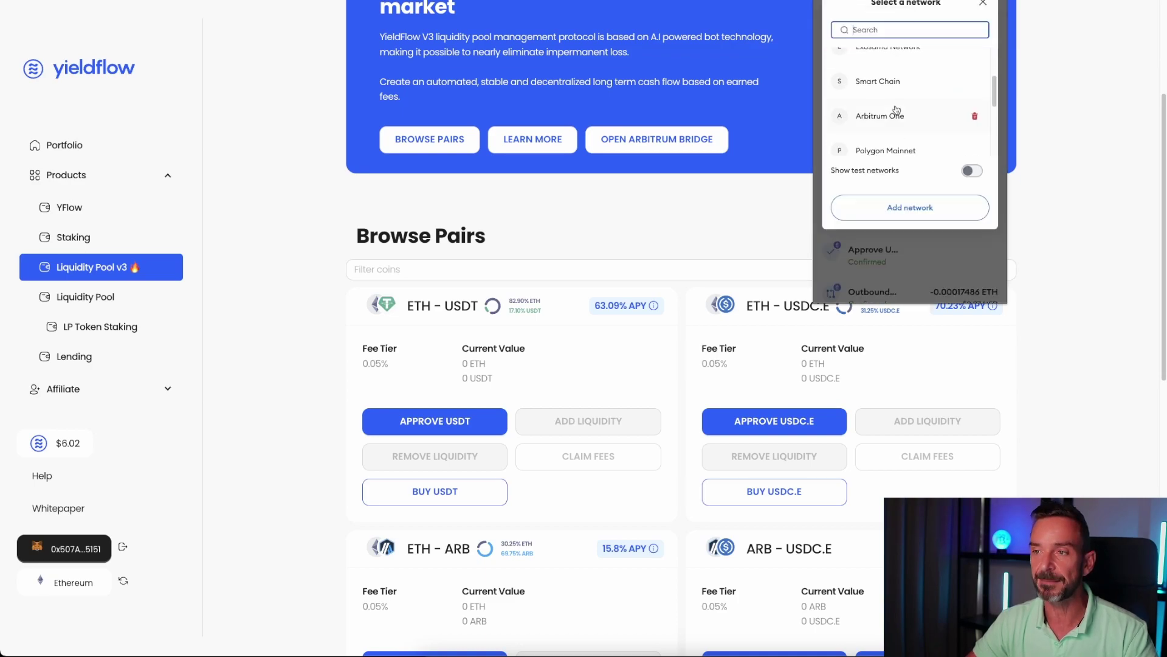
click(897, 113)
click(850, 155)
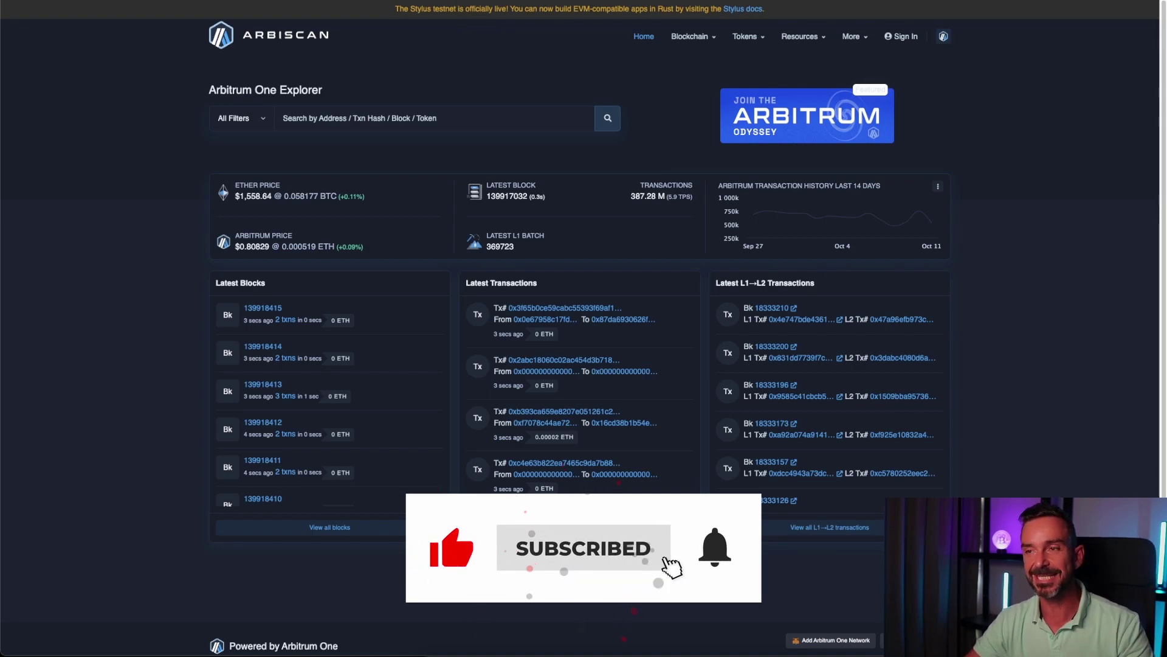
Search Arbiscan for usdt, open the Tether USD token page and copy its contract address
click(387, 120)
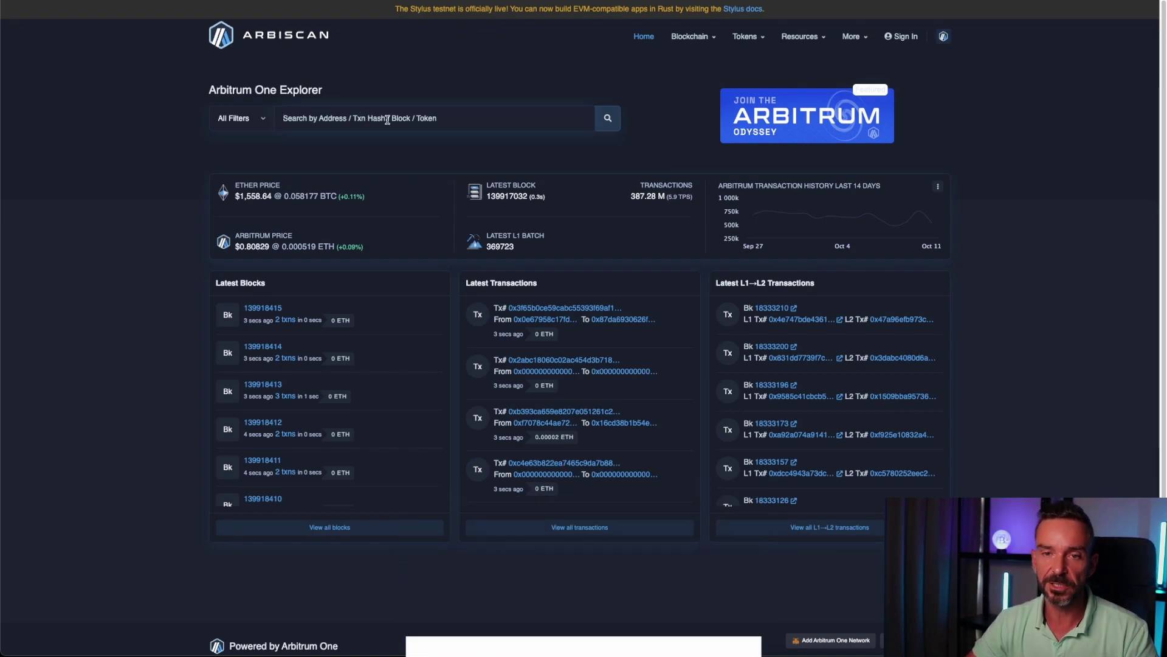
text(usdt)
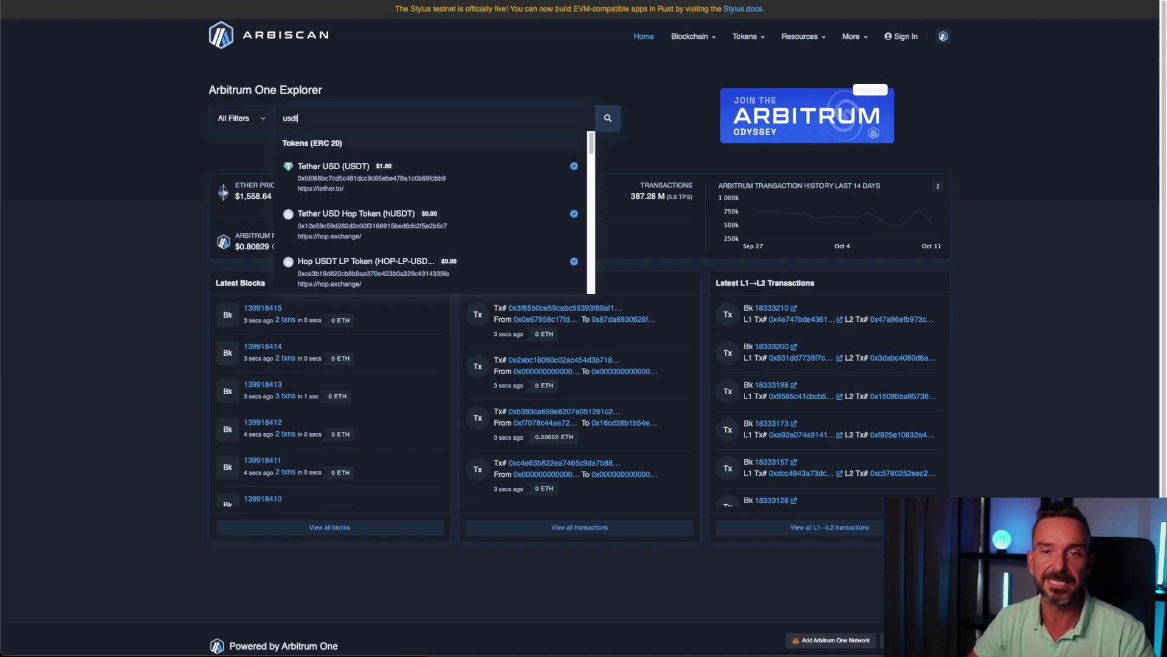
key(Return)
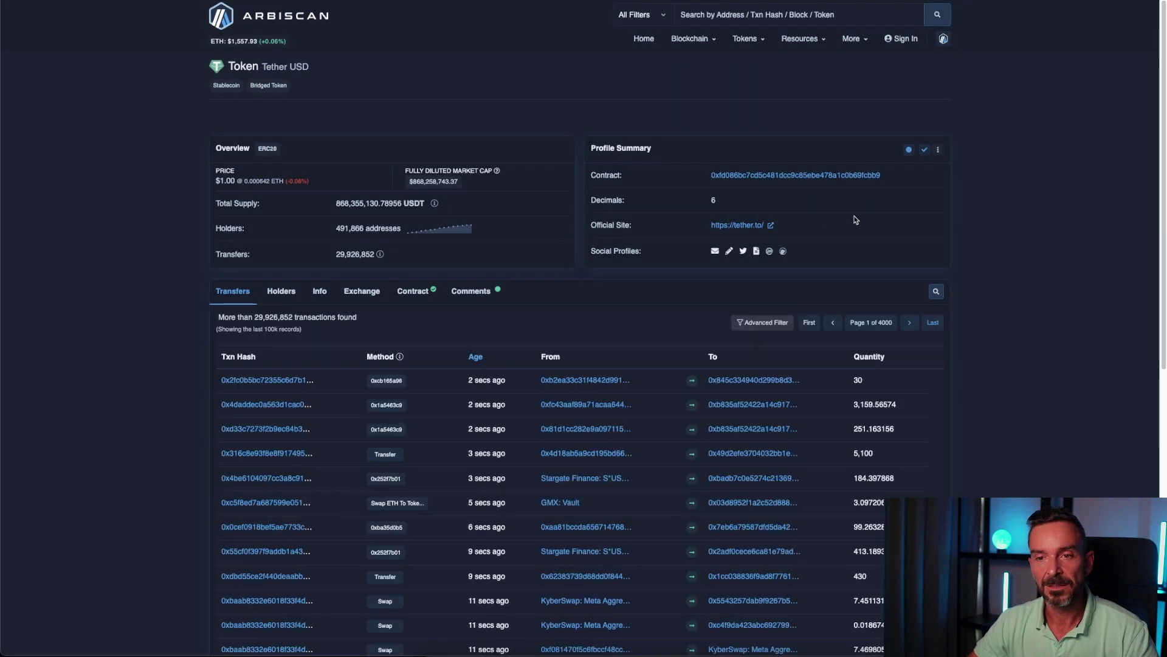
click(889, 177)
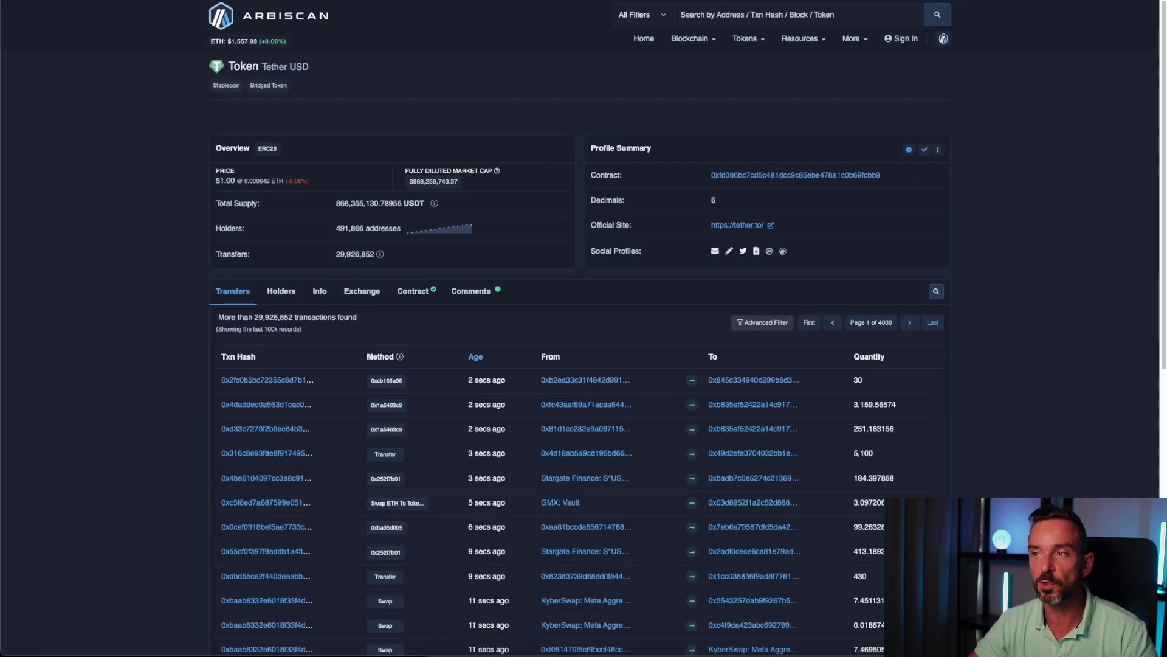
Import USDT as a custom token into the wallet on Arbitrum One using the copied contract address, and close the wallet
key(alt+shift+m)
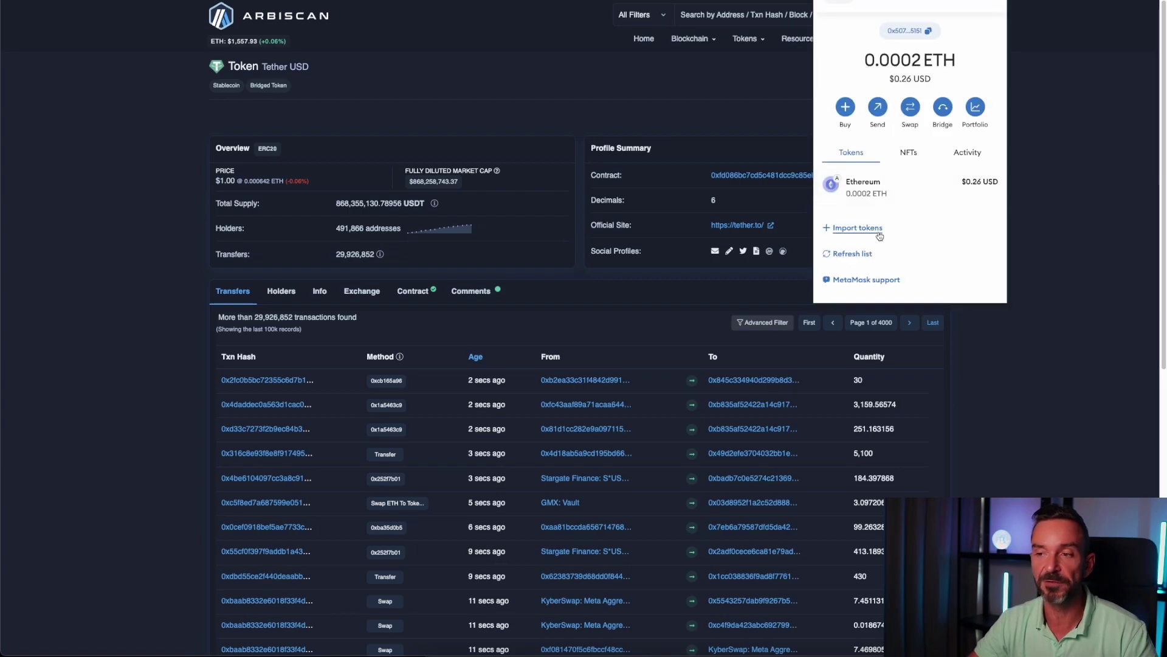
click(858, 228)
key(ctrl+v)
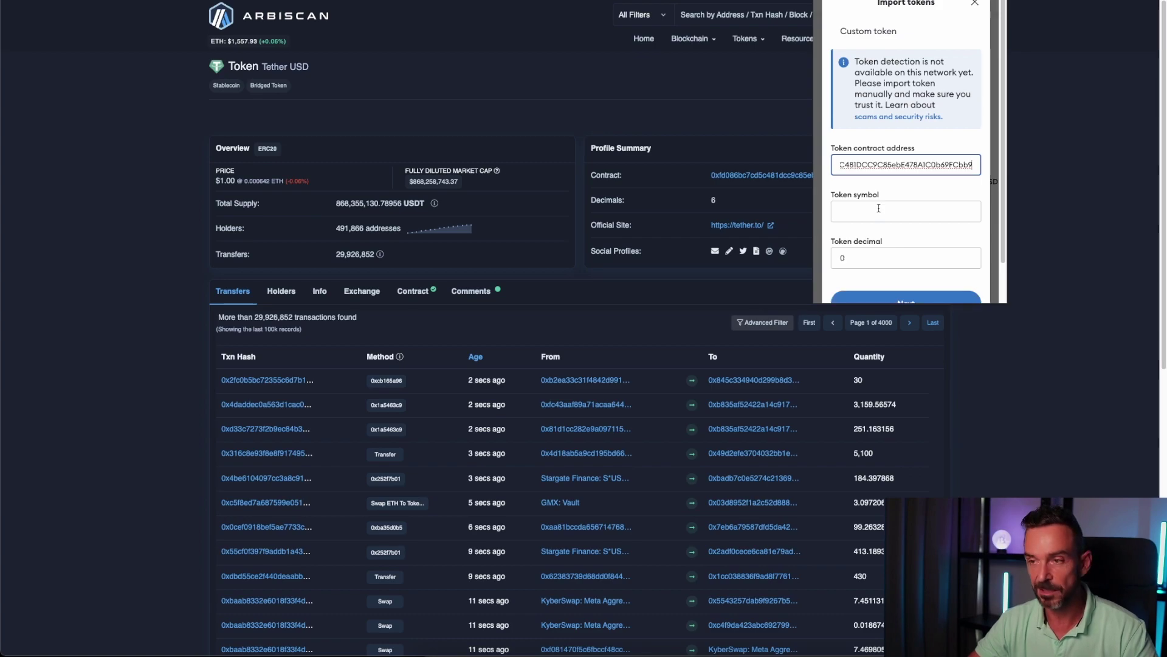
click(911, 196)
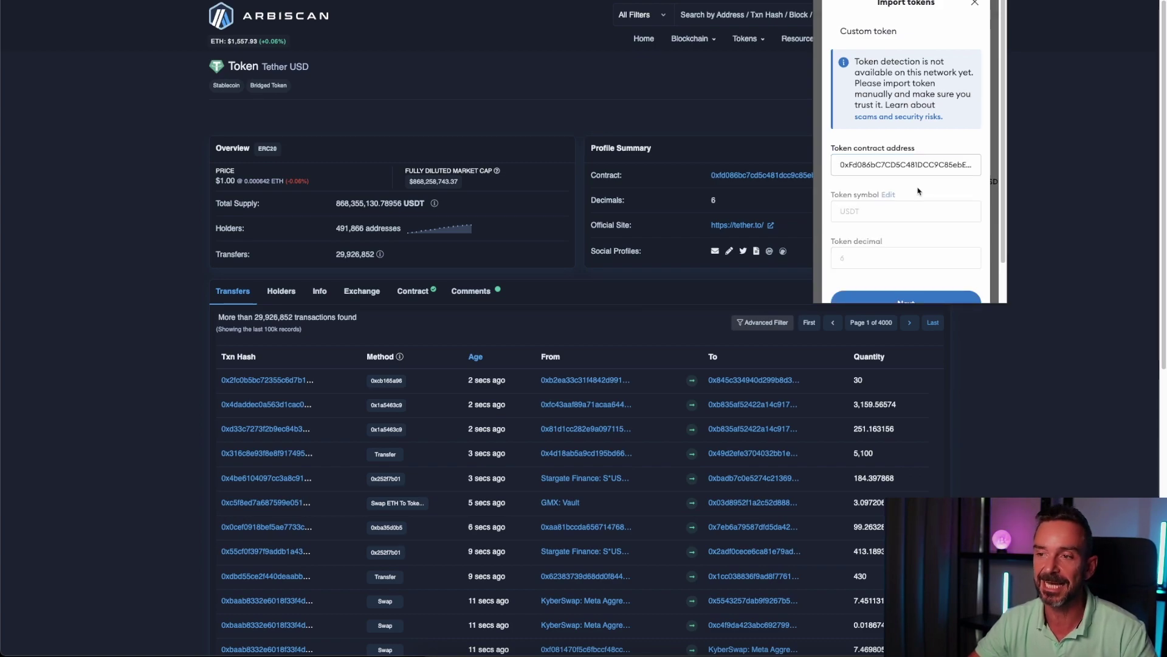
scroll(915, 201, down, 2)
click(912, 267)
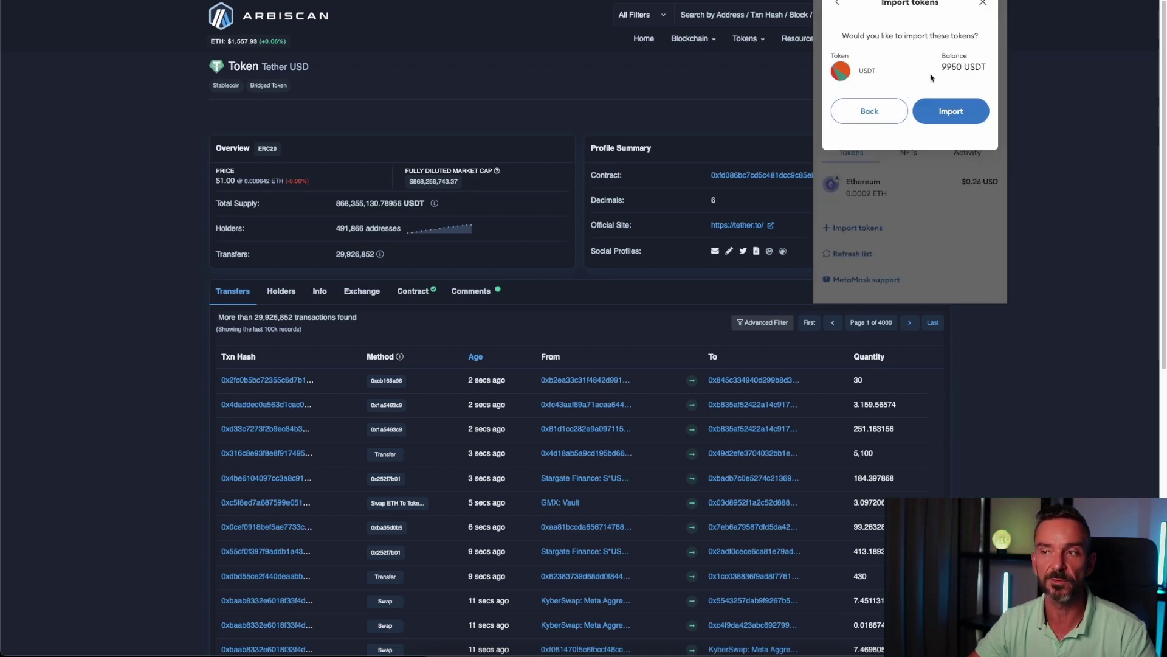
click(962, 113)
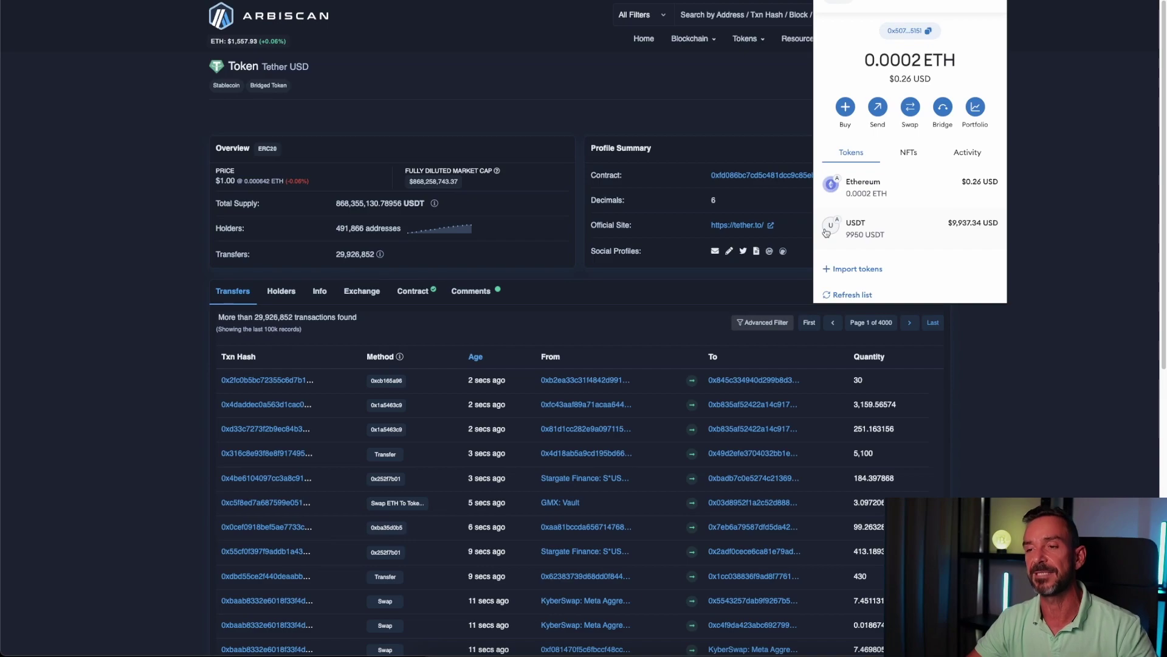
click(616, 94)
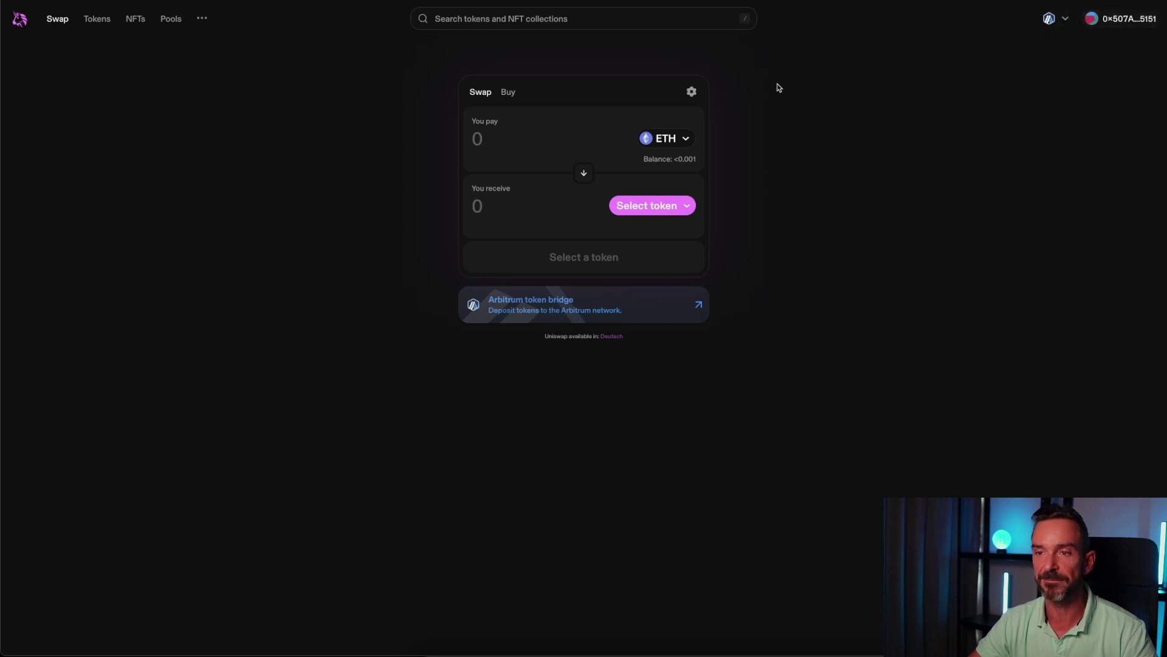
Reverse the Uniswap swap direction so ETH is received, and choose USDT as the token to pay with
click(584, 177)
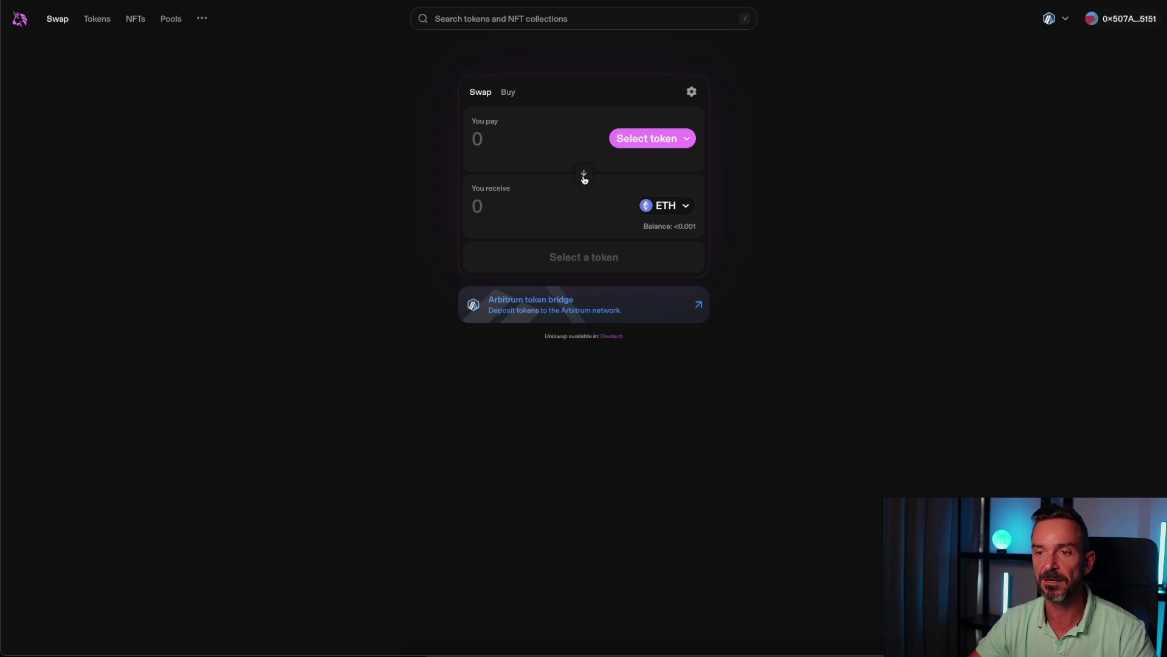
click(661, 143)
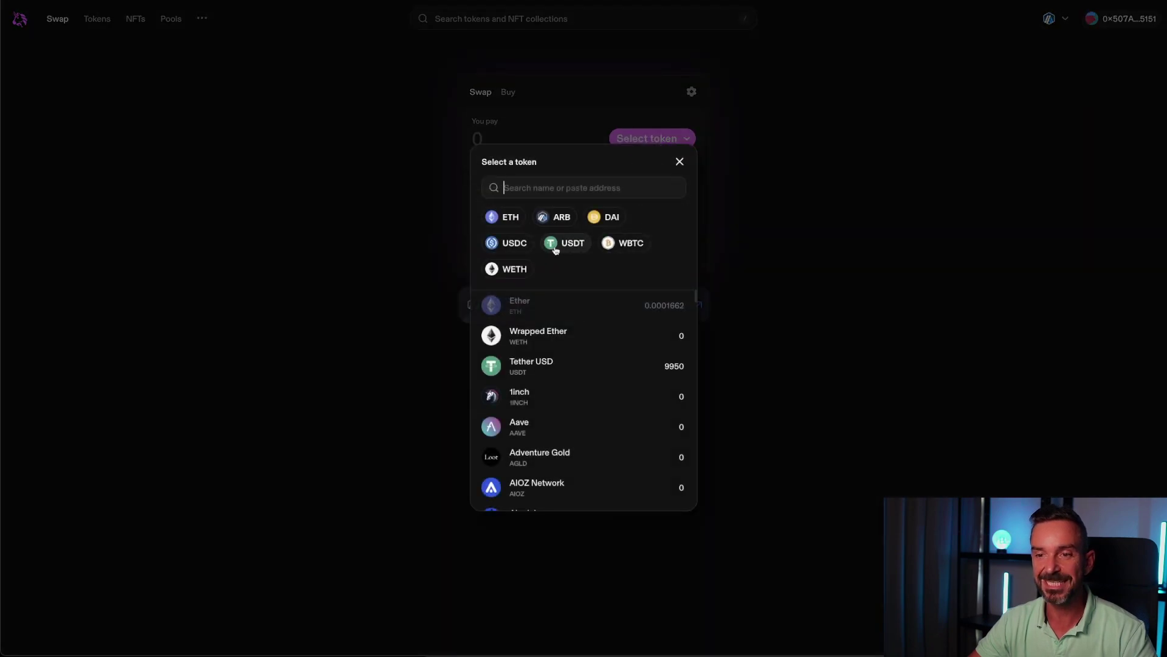
click(555, 246)
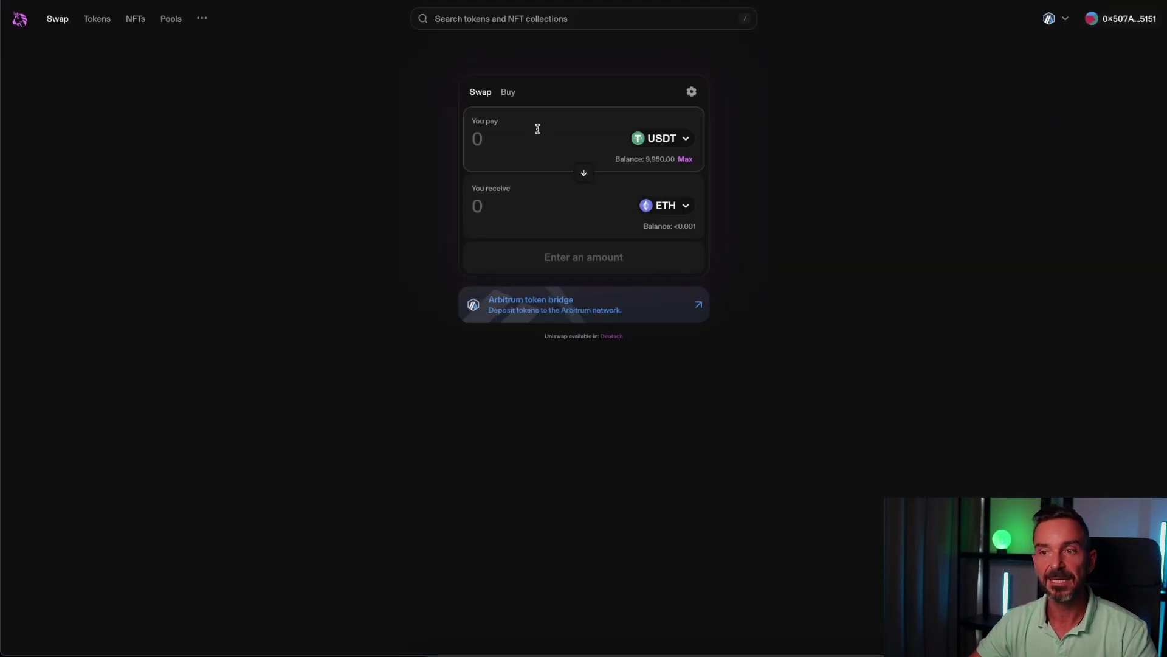
Enter 8000 USDT as the amount to pay and submit the swap to ETH for wallet approval
click(528, 136)
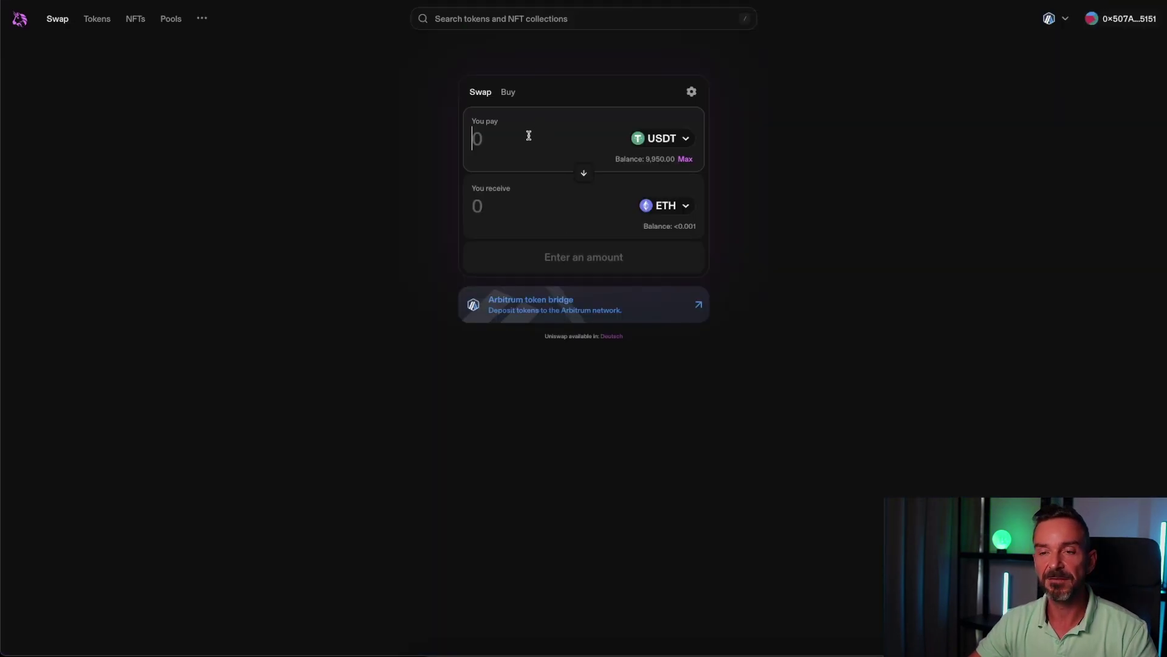
text(8000)
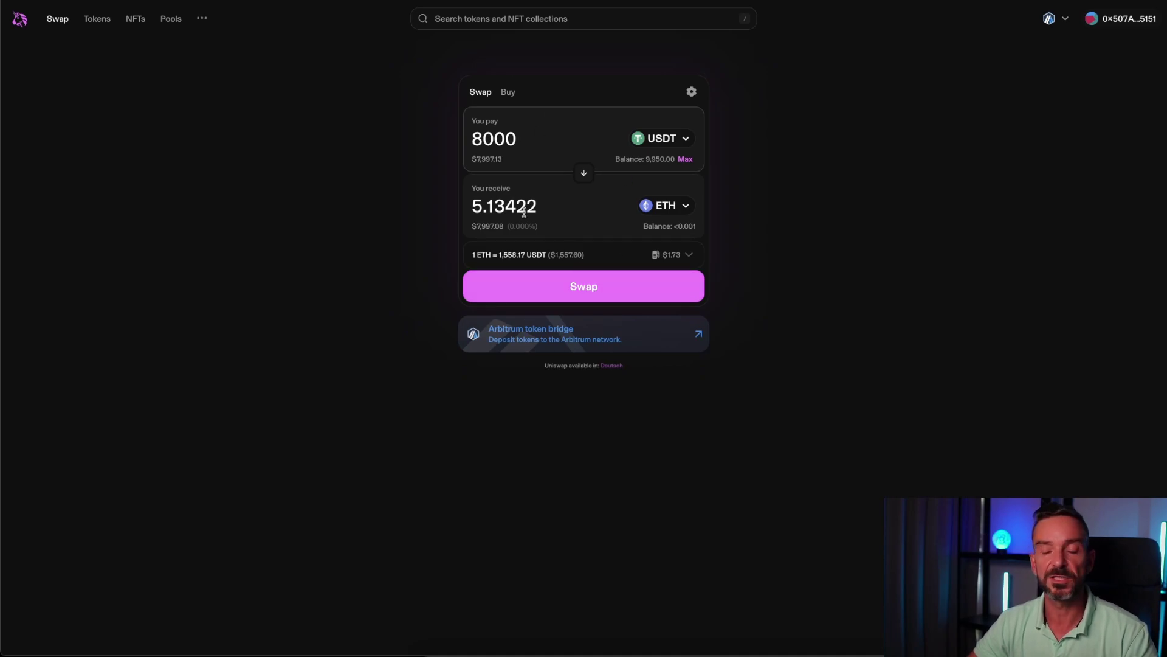
click(588, 289)
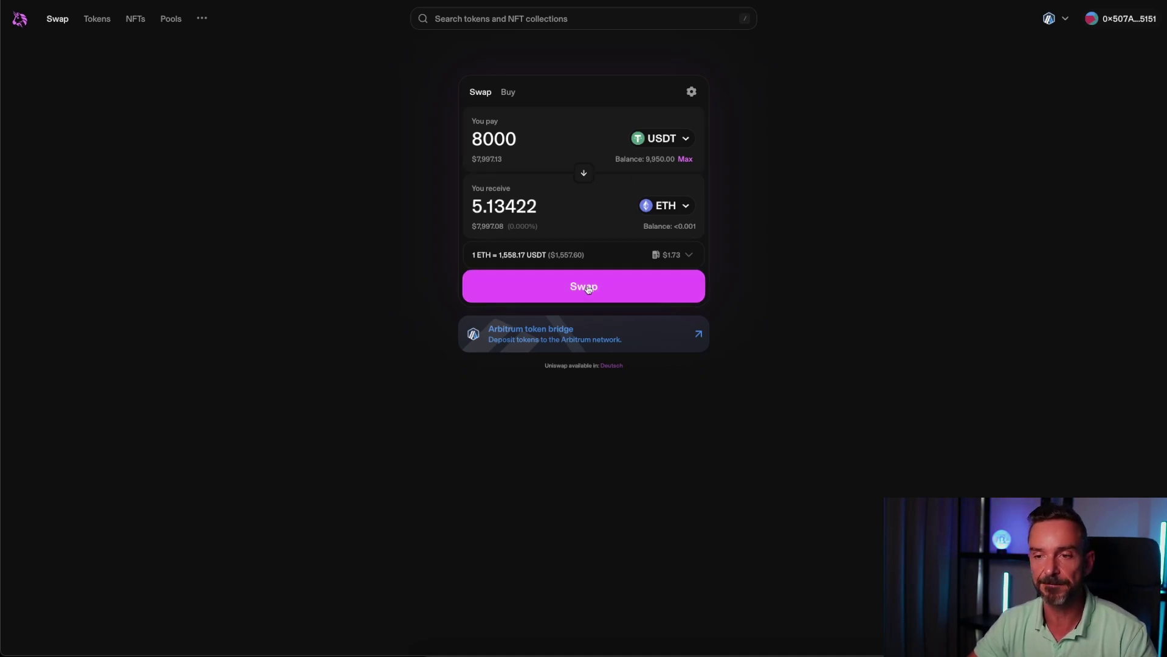
click(582, 463)
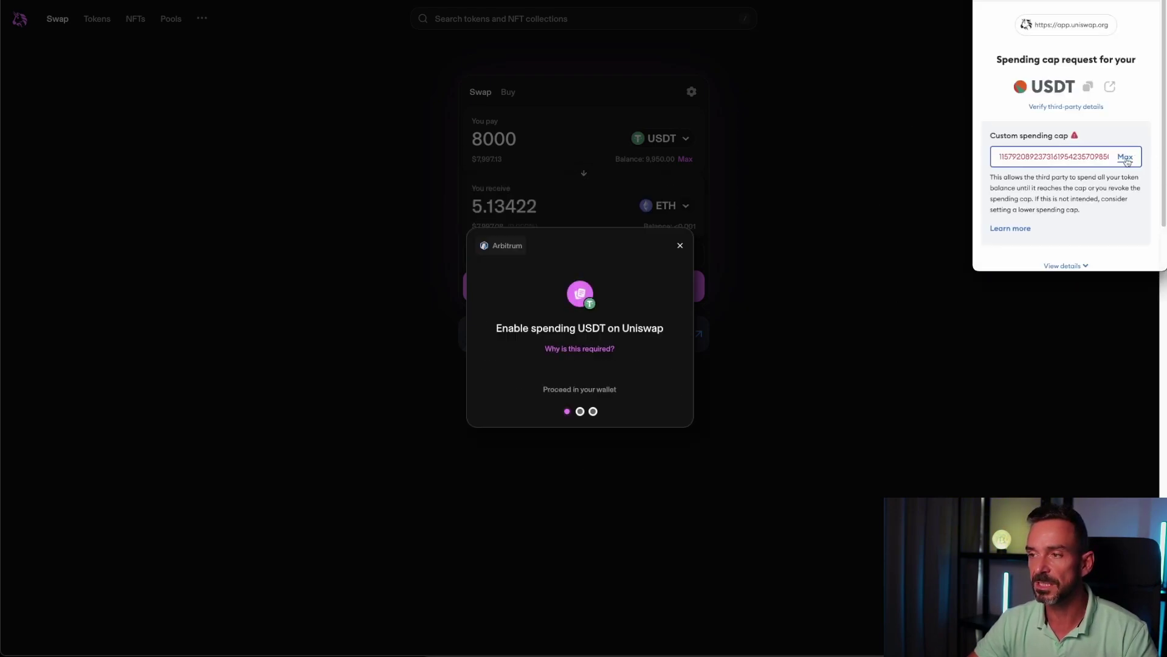
Set a custom USDT spending cap of 8000 for Uniswap in the wallet and approve the request
click(1127, 157)
drag(1093, 165, 967, 172)
text(8)
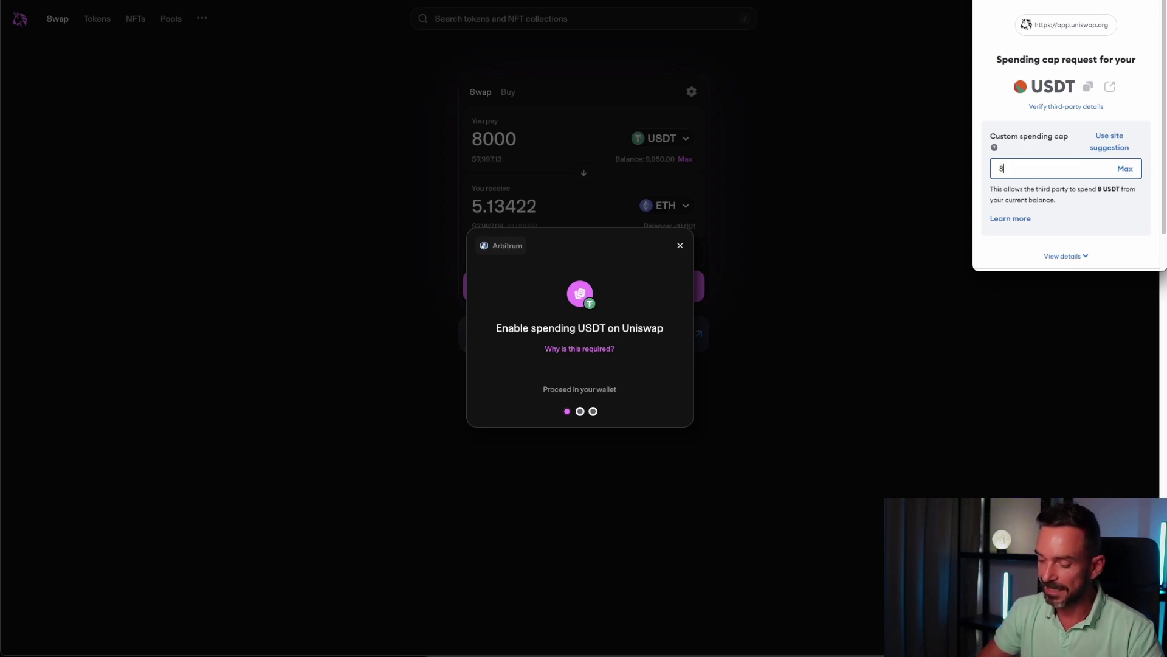
text(000)
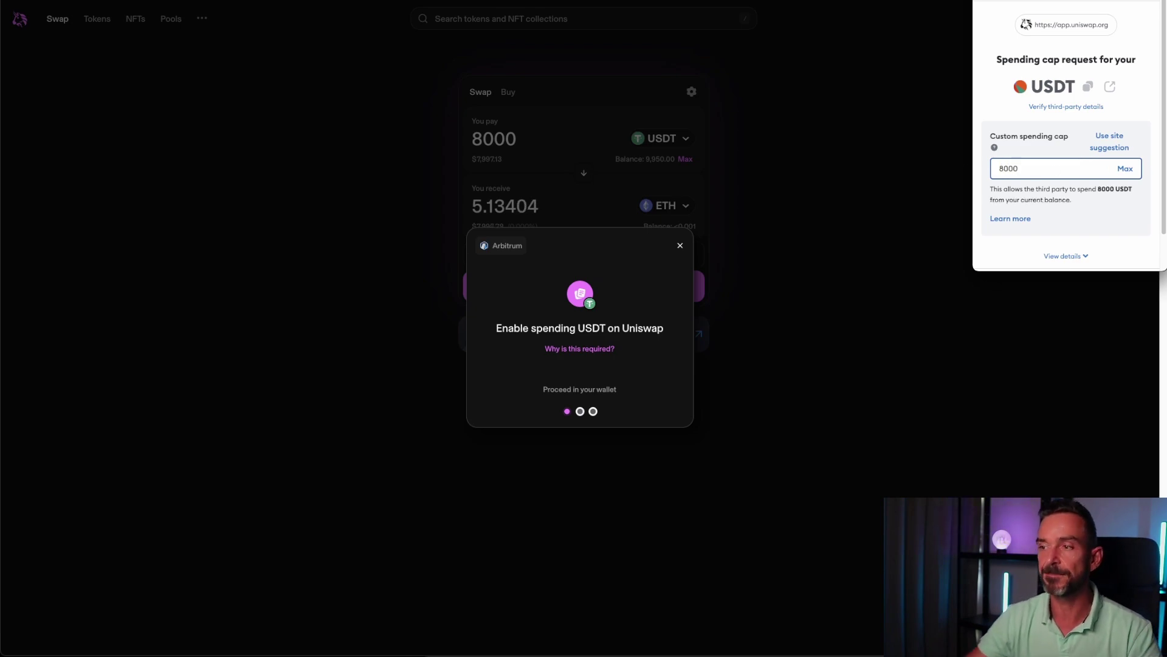
scroll(1089, 221, down, 2)
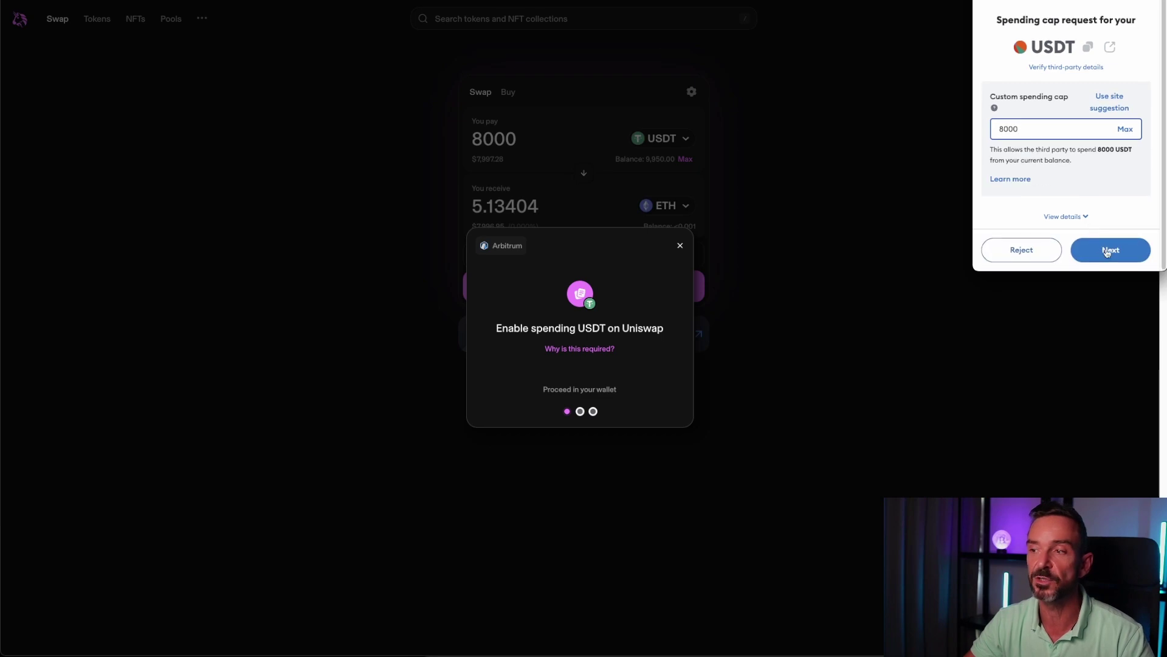
click(1105, 250)
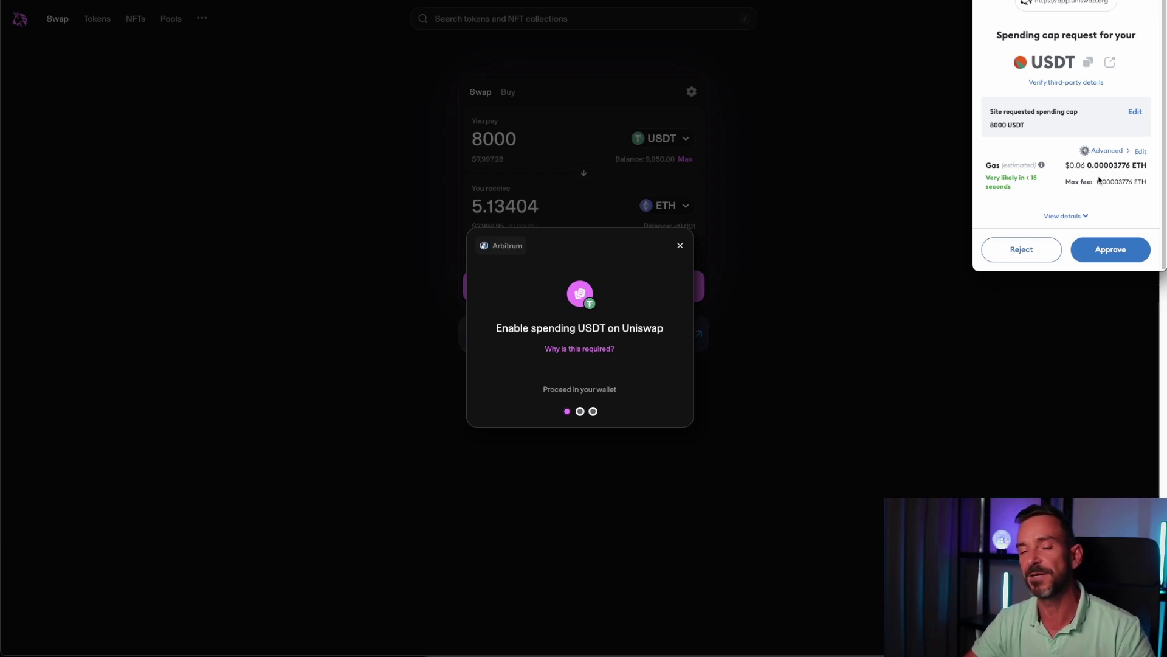
click(1119, 256)
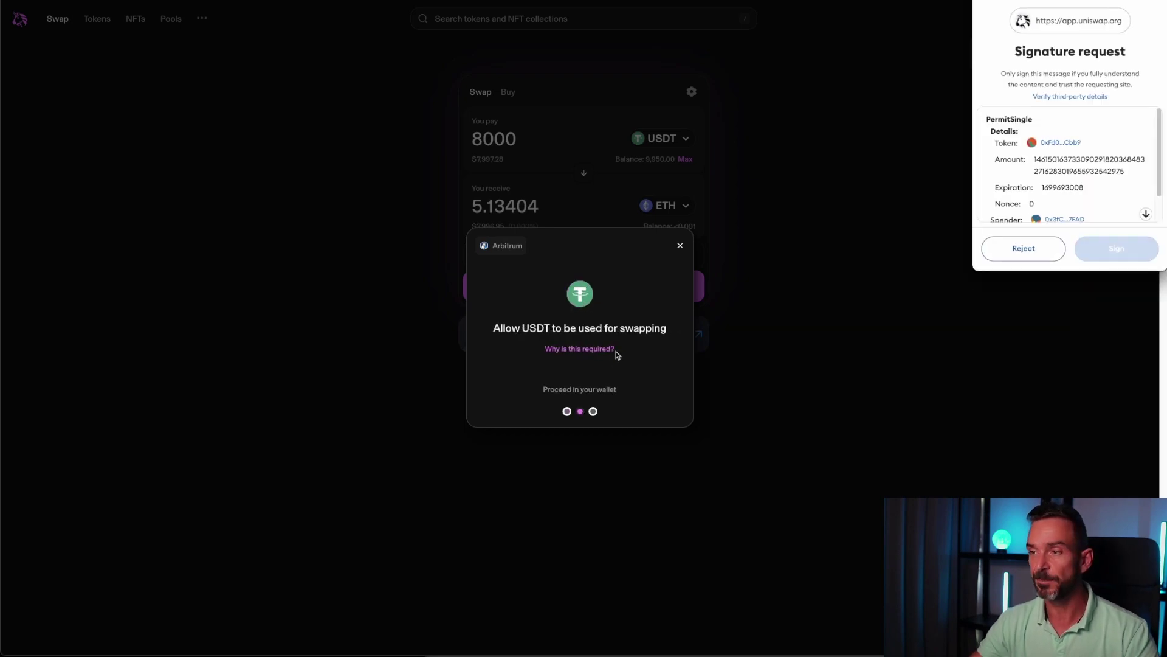
Sign the USDT permission and confirm the 8000 USDT to ETH swap in the wallet, and check the wallet's token balances
click(1146, 214)
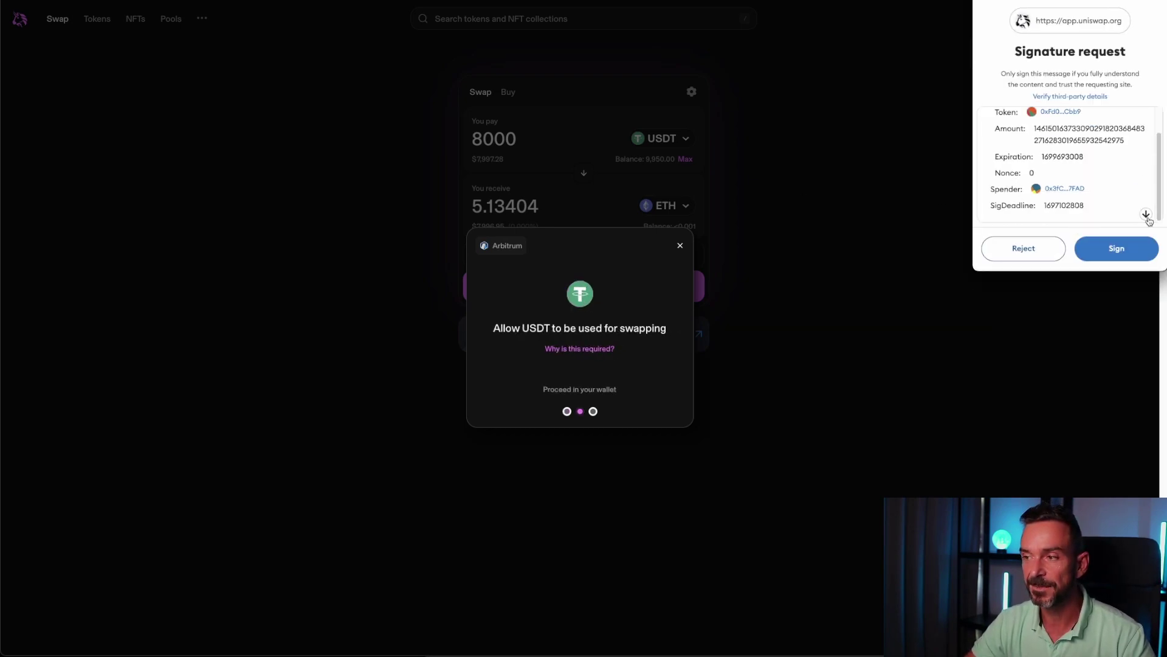
click(1134, 255)
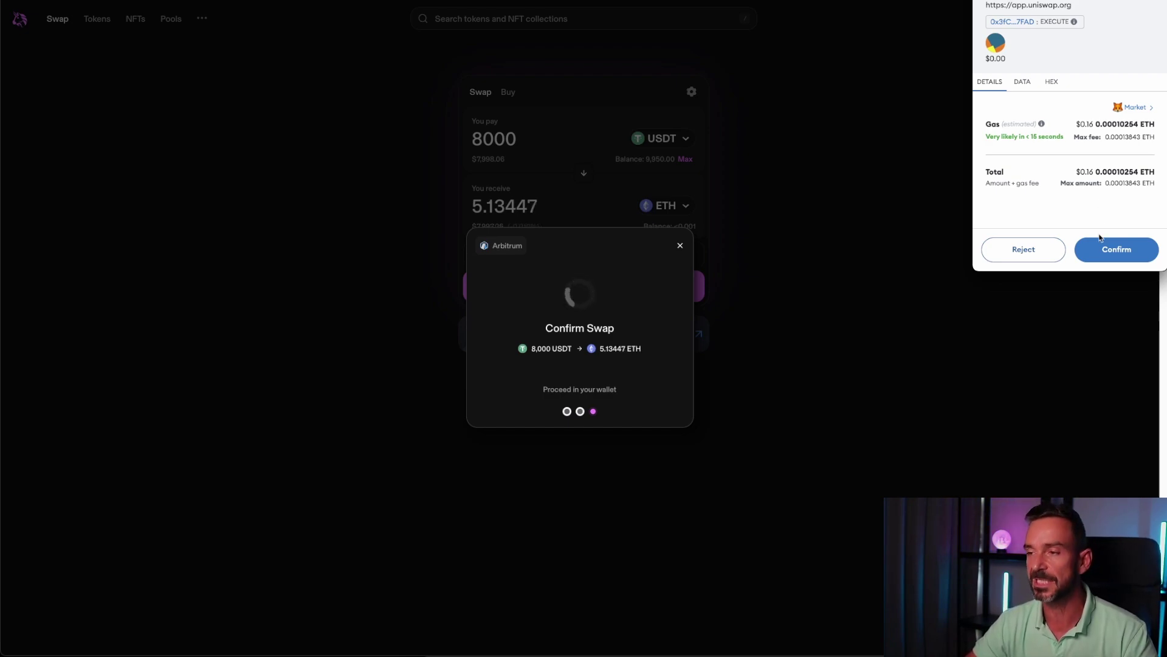
click(1117, 250)
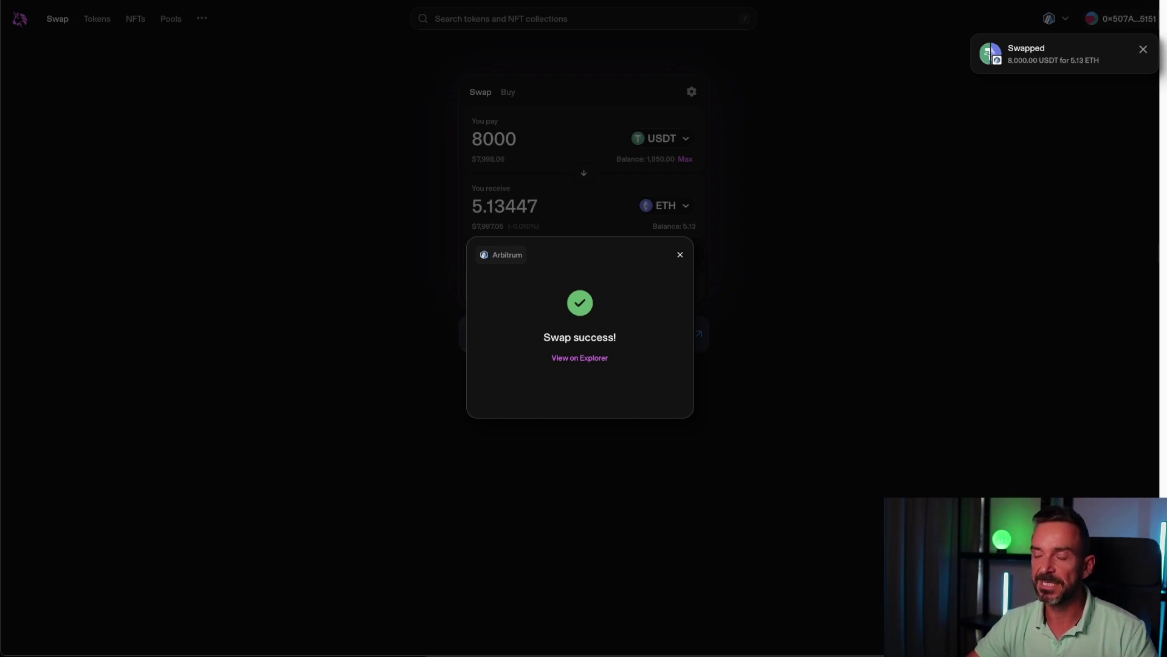
click(851, 154)
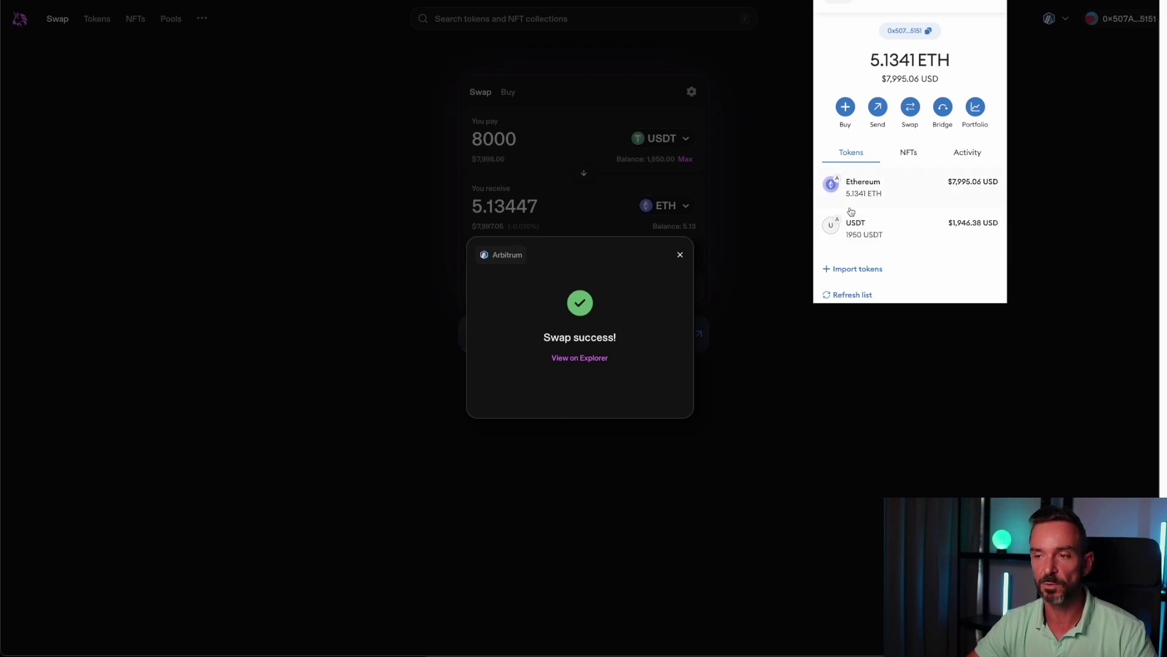
click(863, 397)
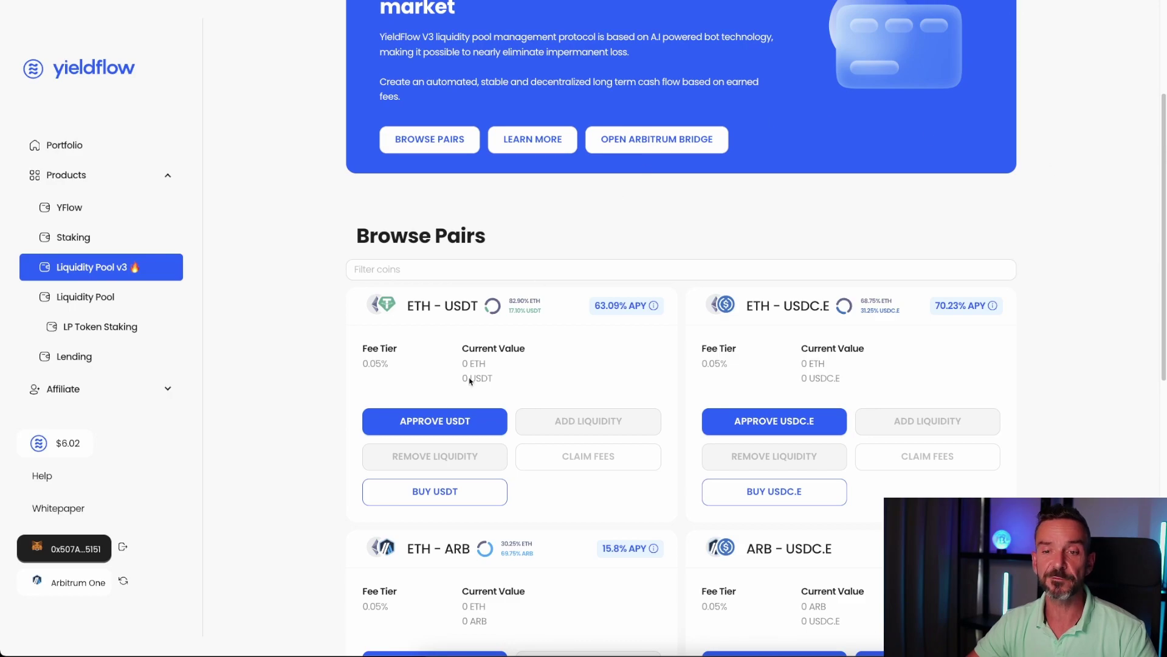
Approve USDT for YieldFlow's ETH - USDT pair with a custom spending cap of 1950 USDT
click(436, 422)
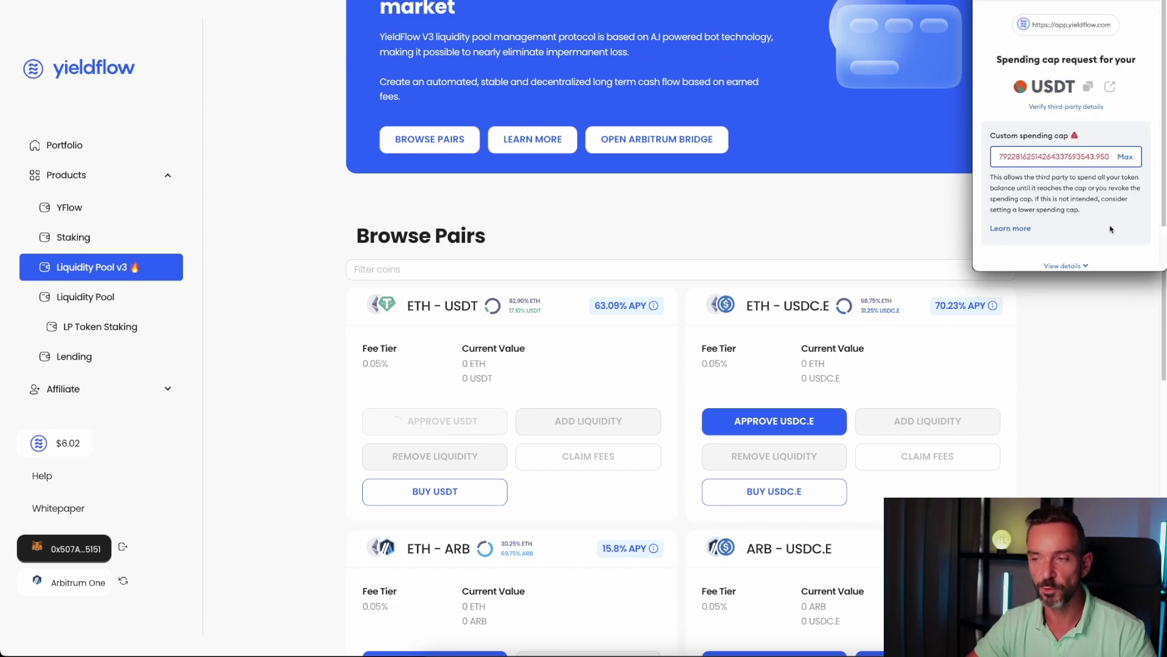
triple_click(1068, 166)
text(1950)
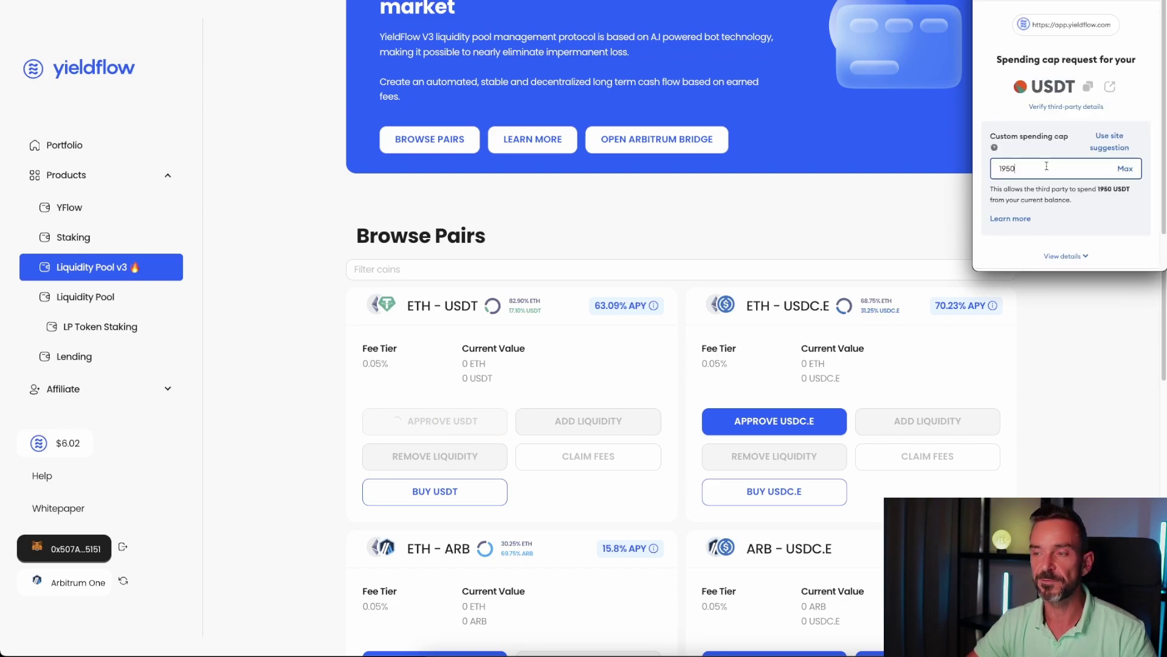
scroll(1045, 198, down, 2)
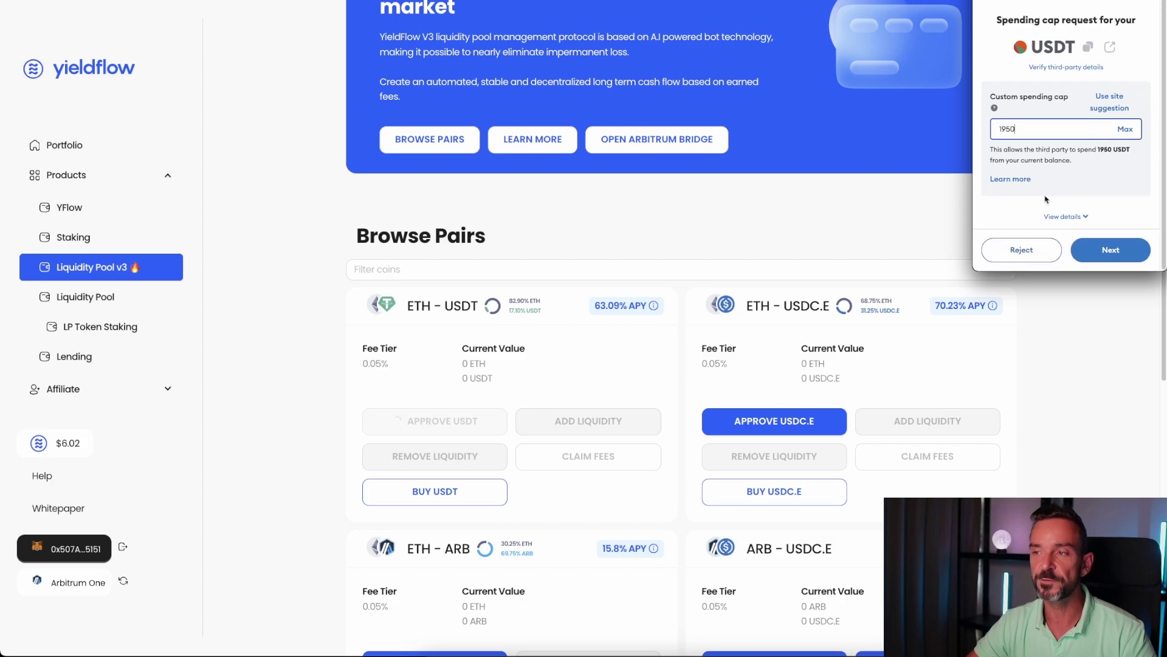
click(1114, 250)
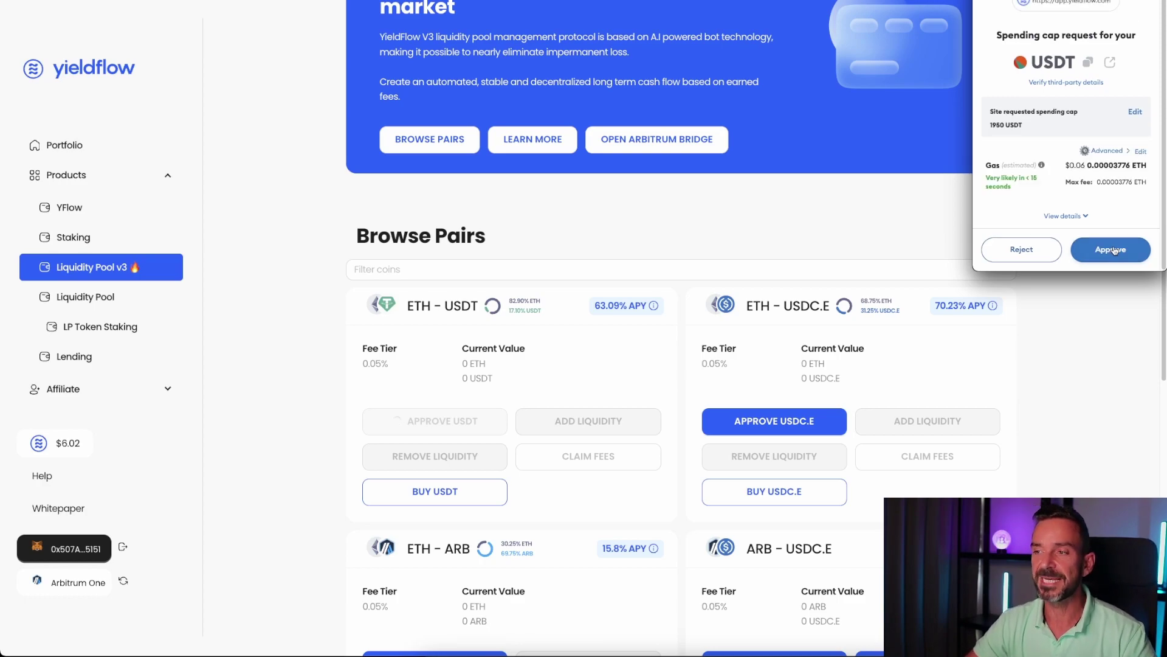
click(1114, 250)
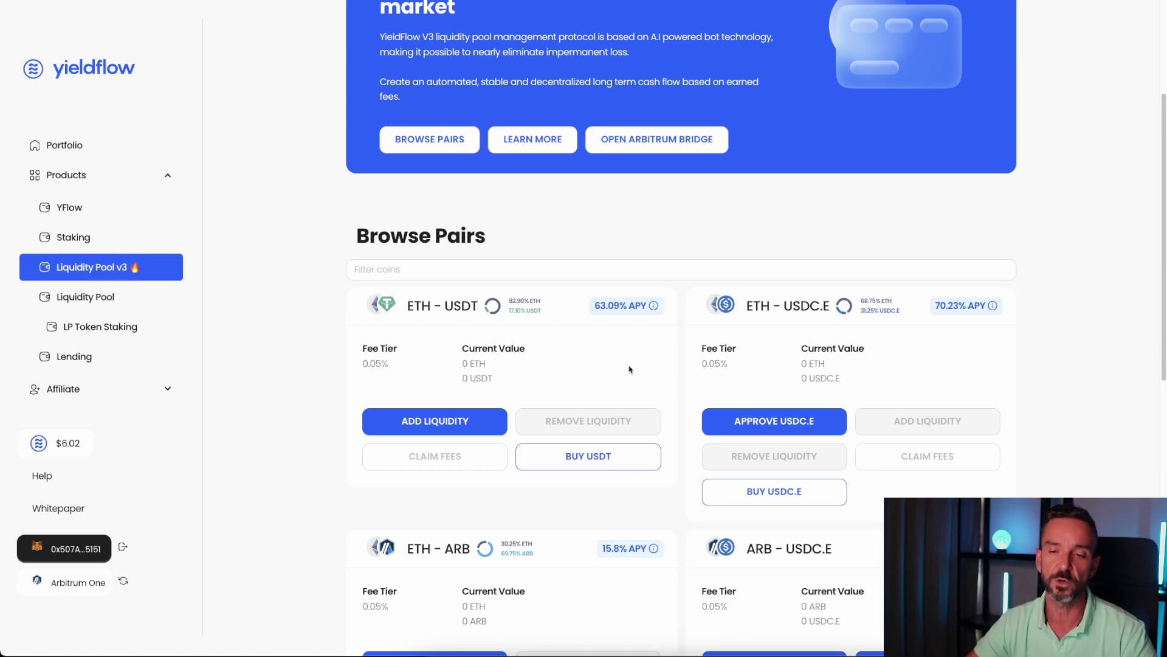
Open the Add Liquidity form for the ETH - USDT pair and examine its price range in USDT and ETH terms
click(425, 424)
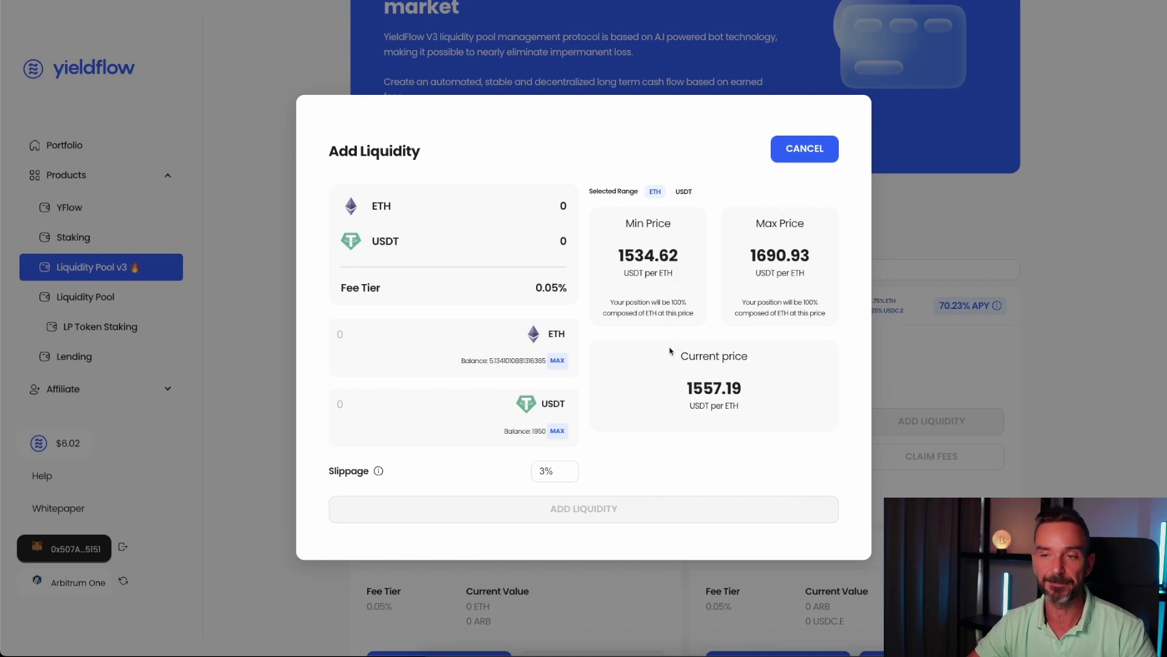
click(684, 194)
click(655, 191)
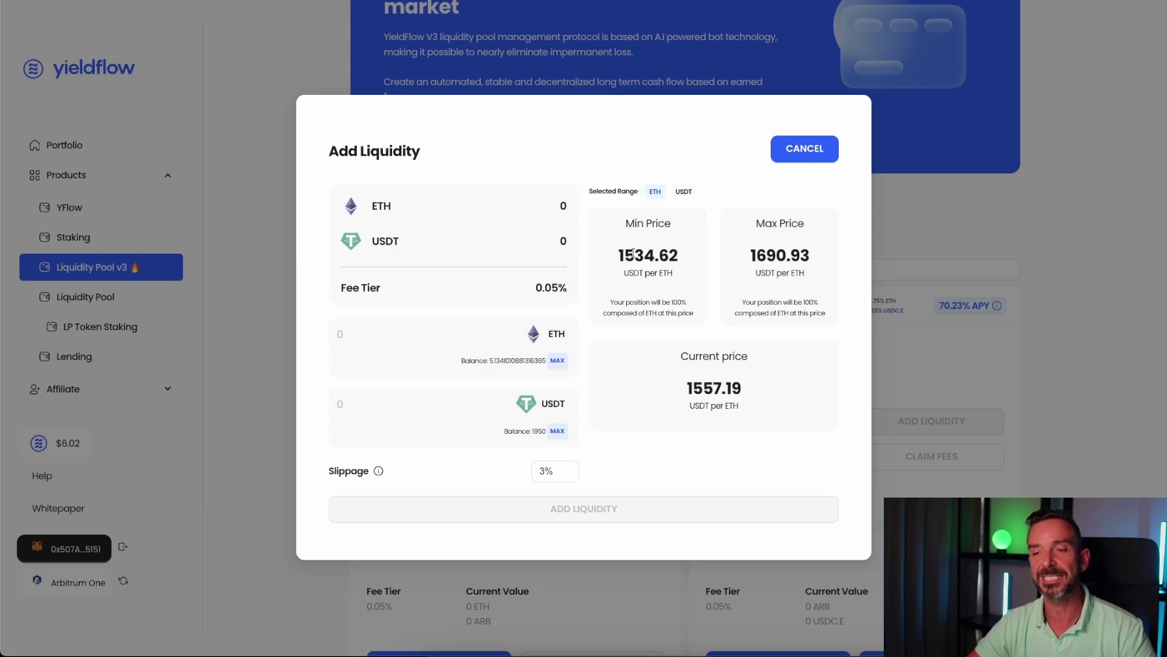
drag(625, 223, 795, 409)
click(795, 408)
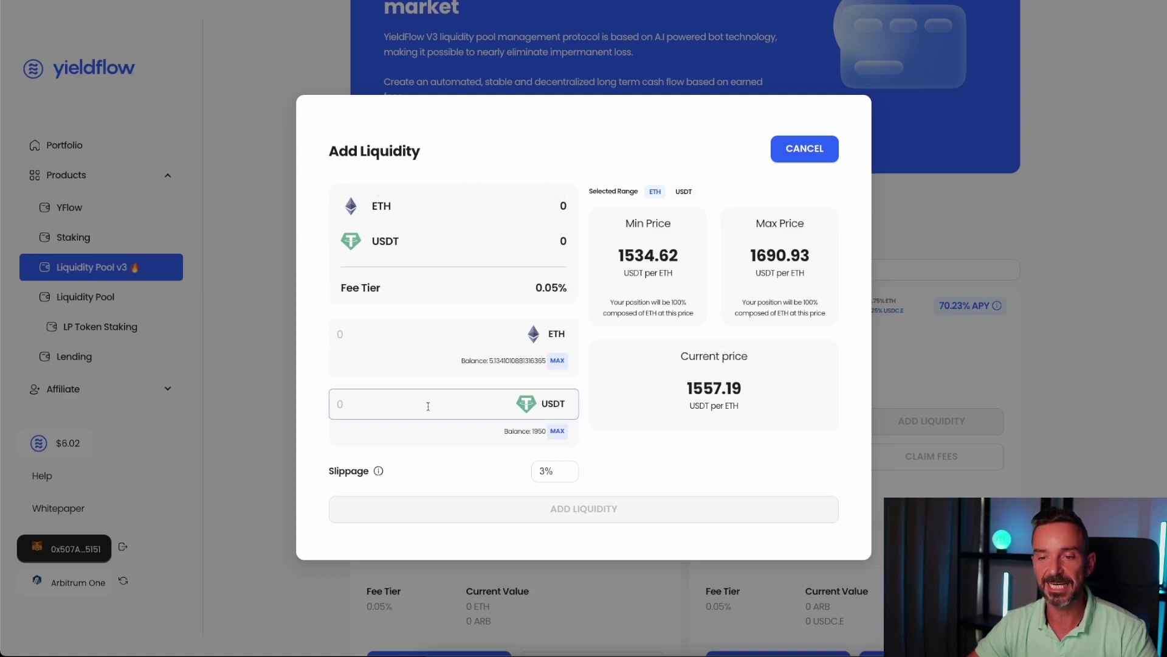
Fill in the maximum 1950 USDT to check the matching ETH amount and the fee tier, and cancel the Add Liquidity form
click(557, 430)
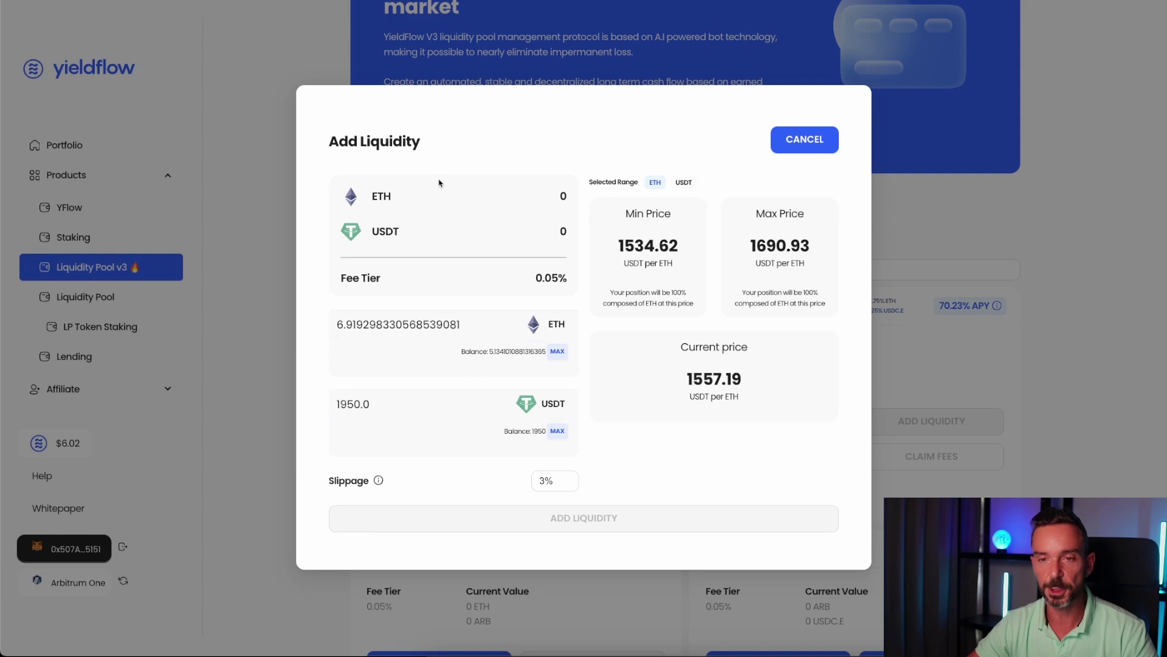
drag(535, 278, 569, 279)
click(591, 285)
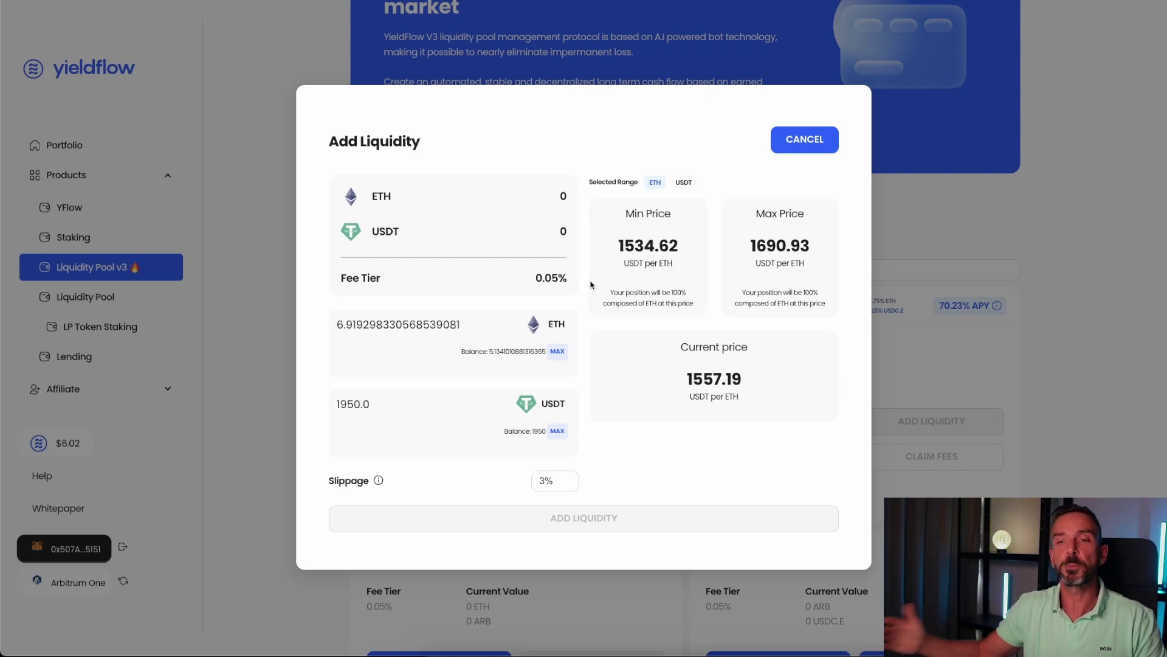
drag(535, 278, 565, 276)
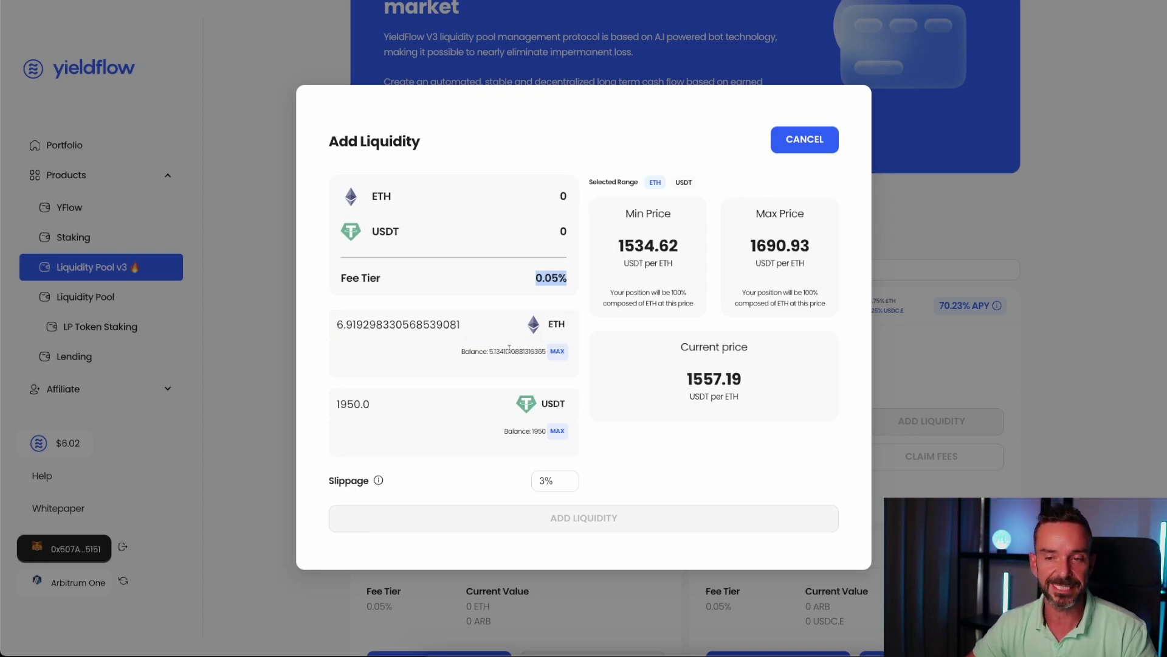
click(809, 144)
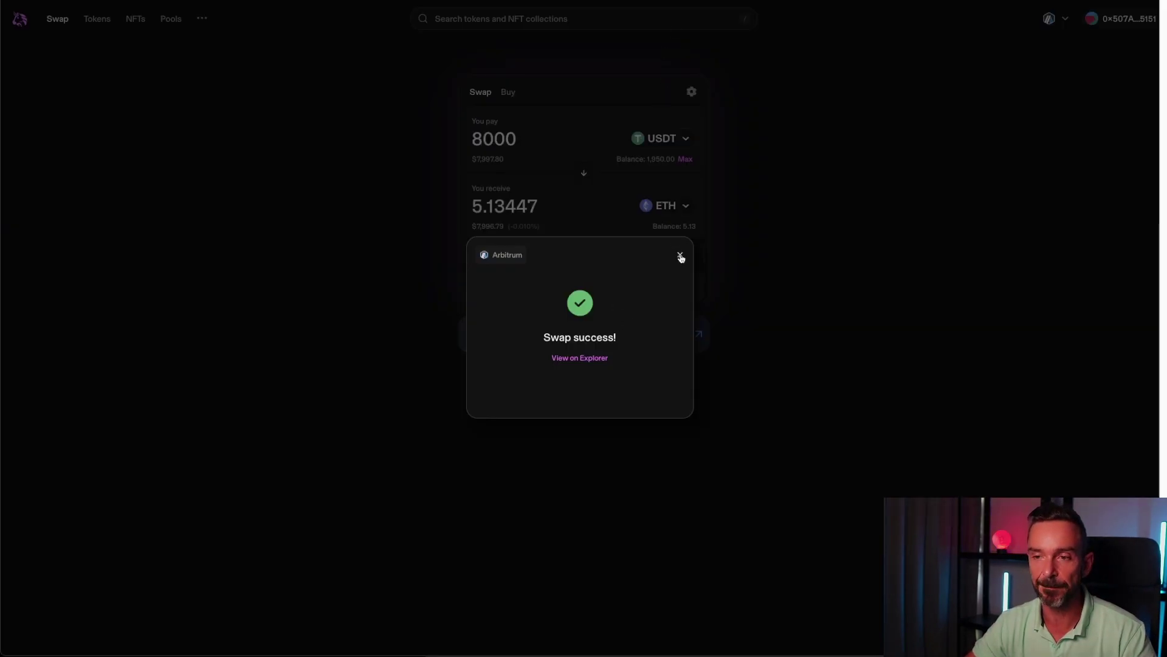
Dismiss the finished swap in Uniswap and submit a further swap of 300 USDT to ETH for wallet approval
click(680, 254)
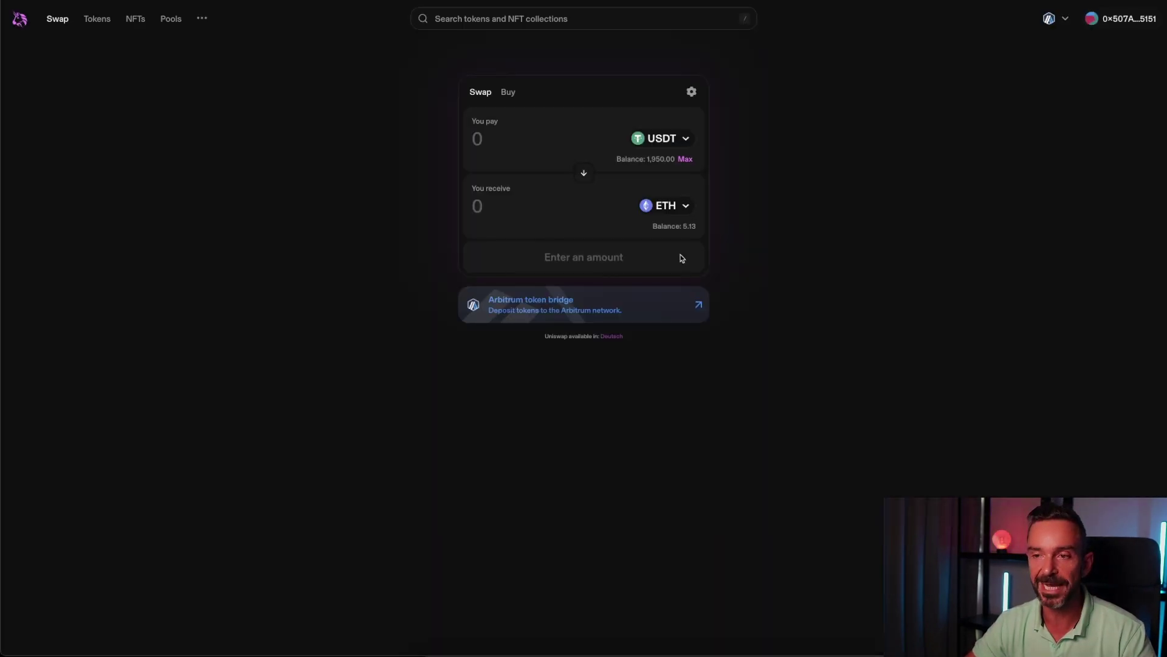
click(519, 144)
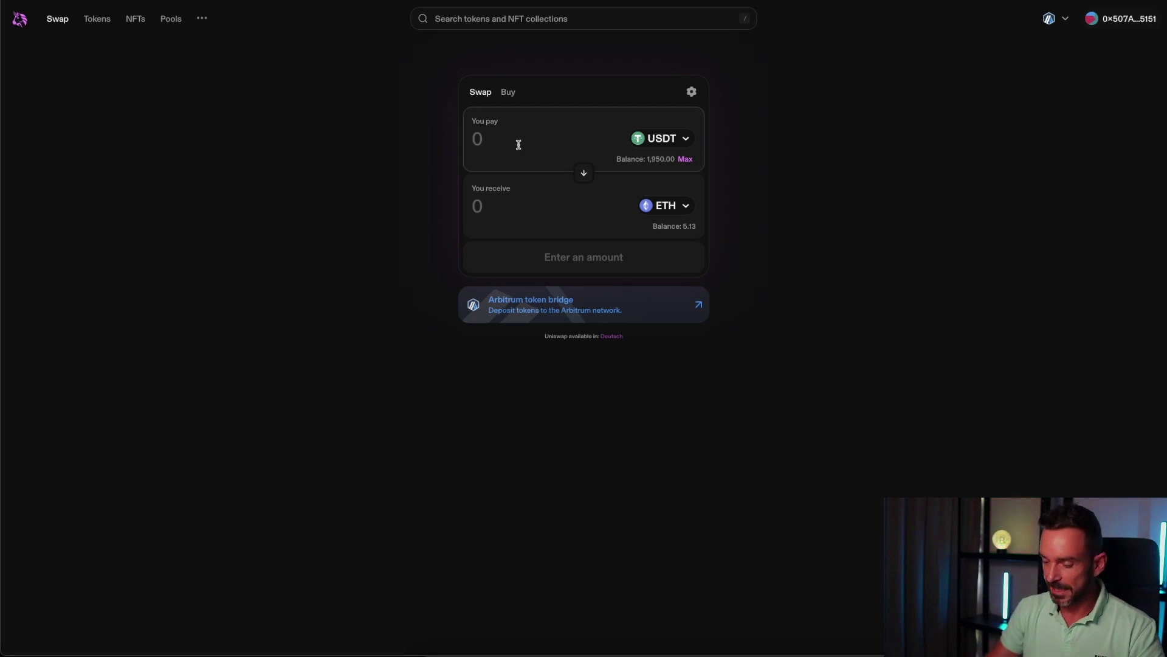
text(25)
key(BackSpace)
key(BackSpace)
text(300)
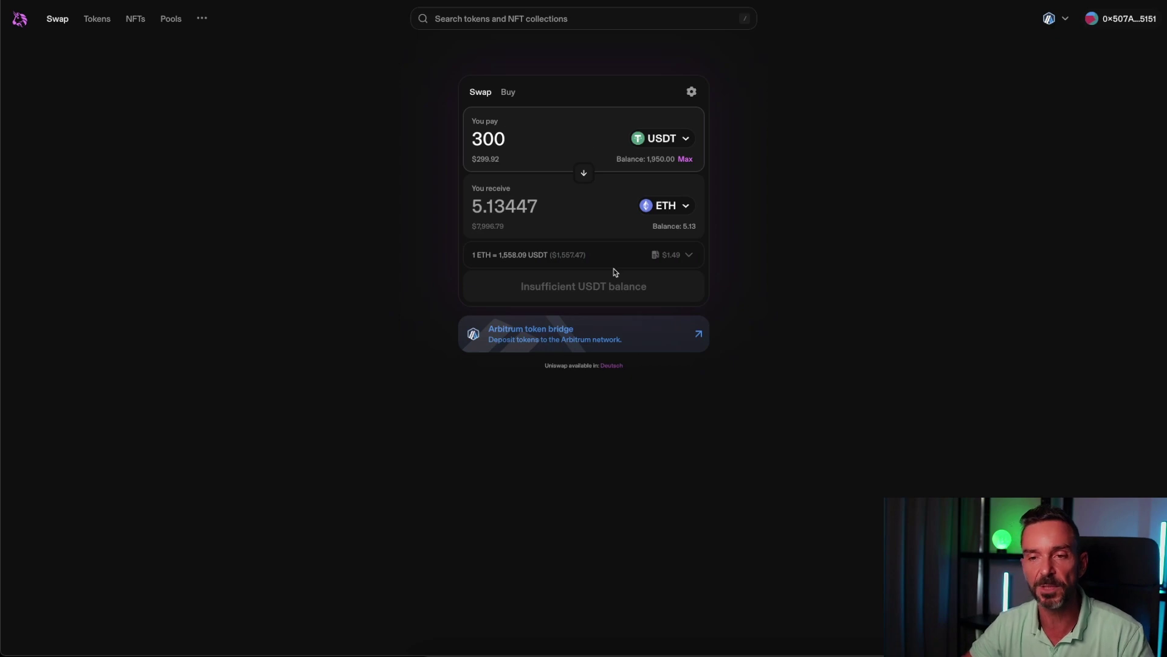
click(614, 293)
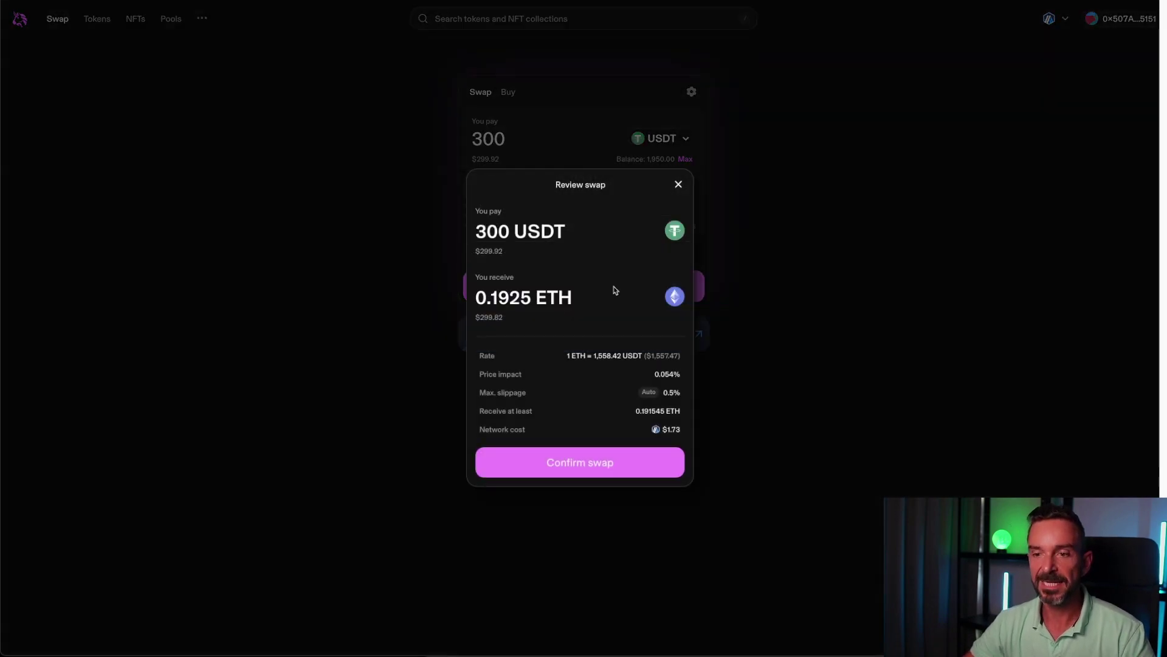
click(589, 472)
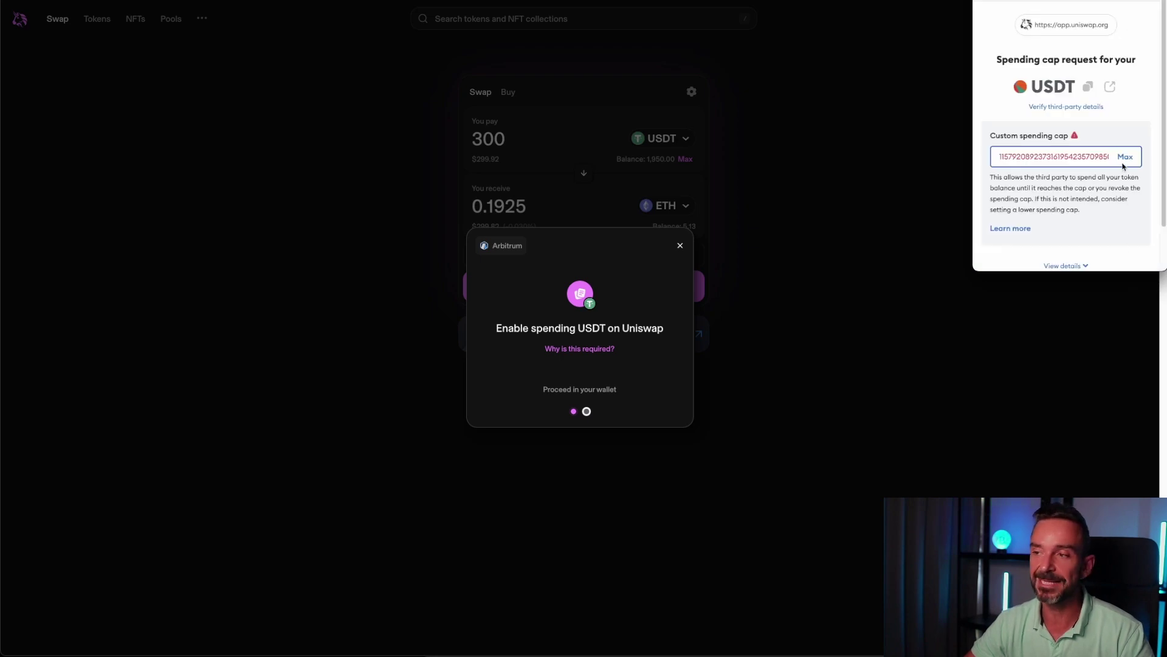
Approve a custom USDT spending cap of 300 for Uniswap and confirm the swap to ETH in the wallet
click(1126, 168)
drag(1094, 169, 878, 161)
text(300)
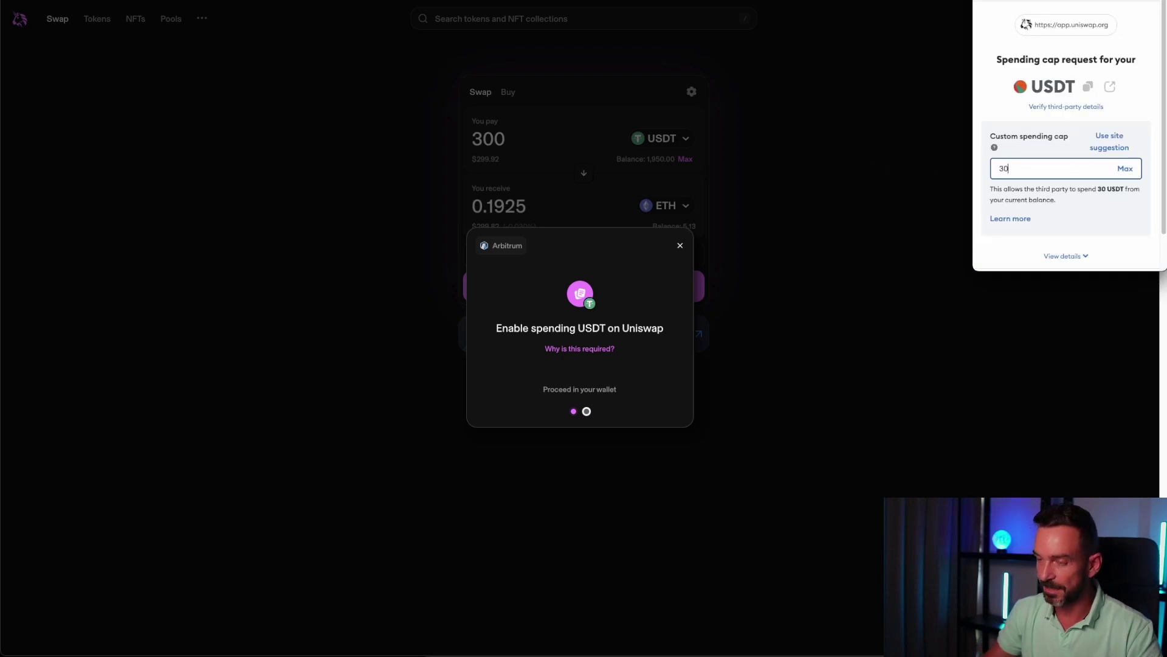
scroll(1070, 195, down, 2)
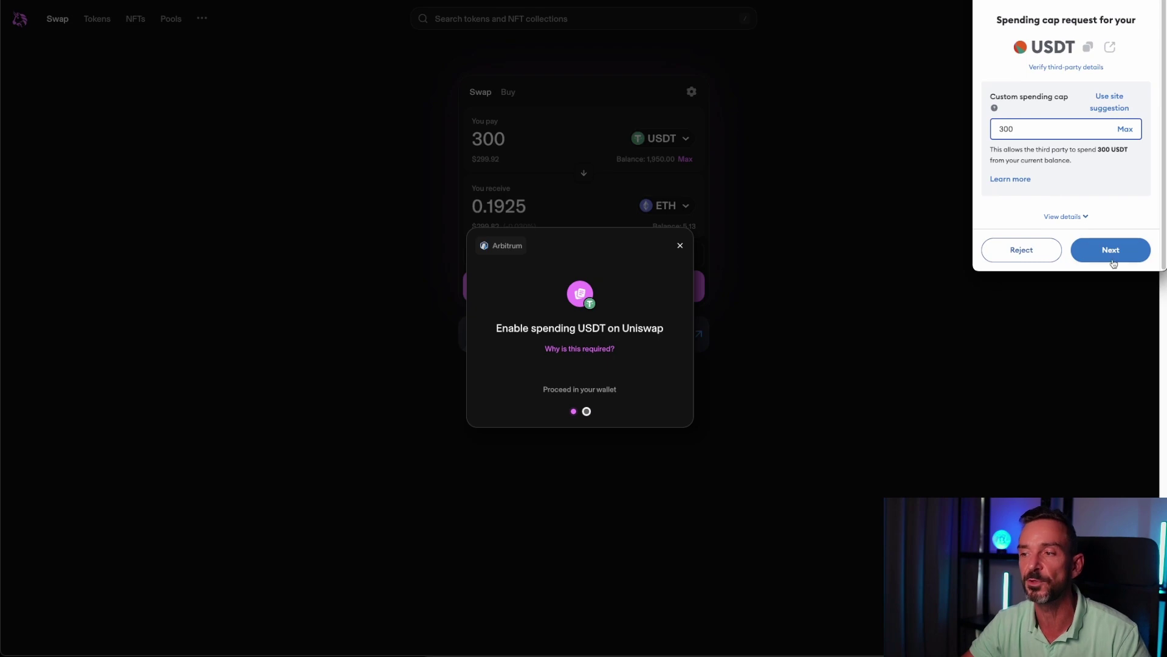
click(1116, 260)
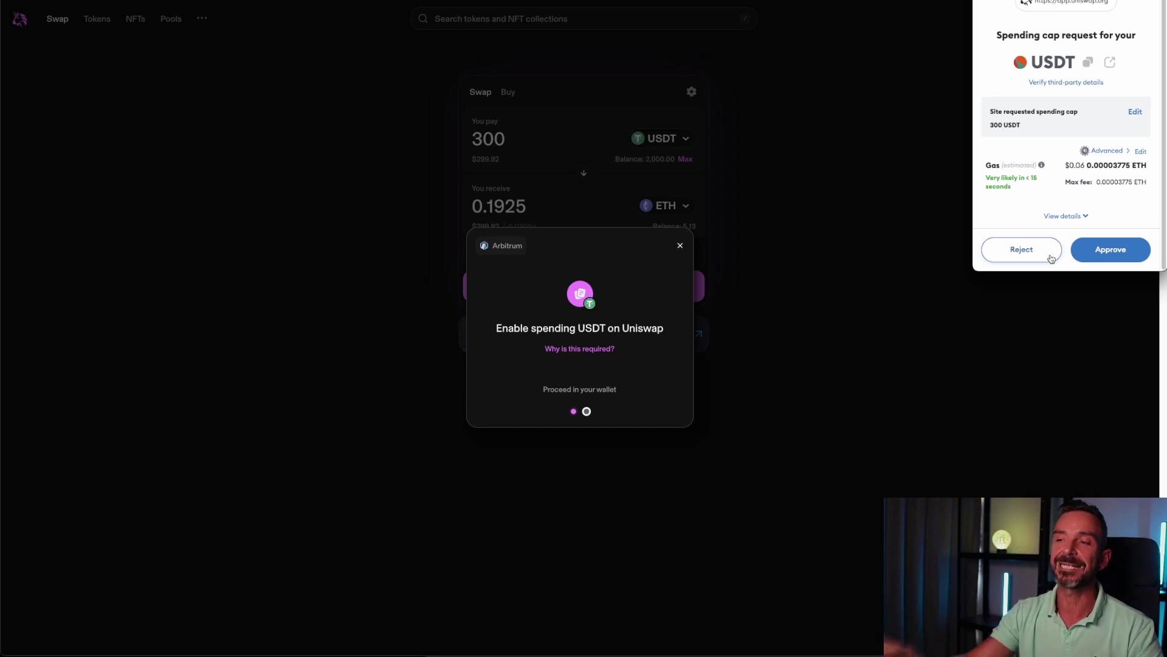
click(1111, 254)
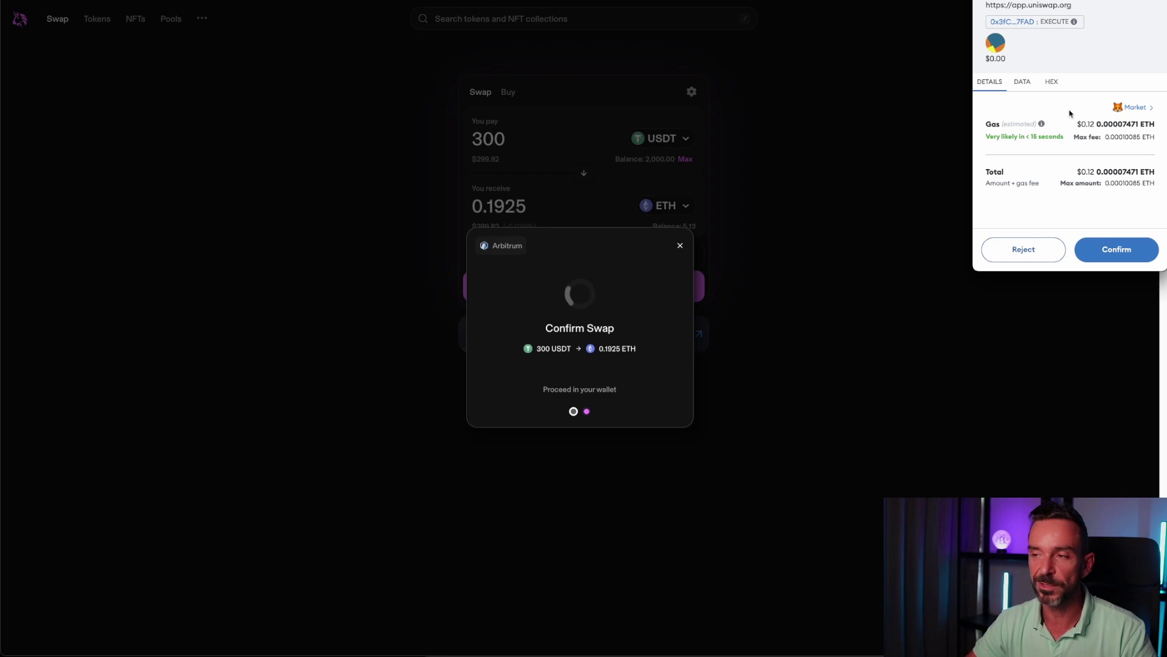
click(1117, 251)
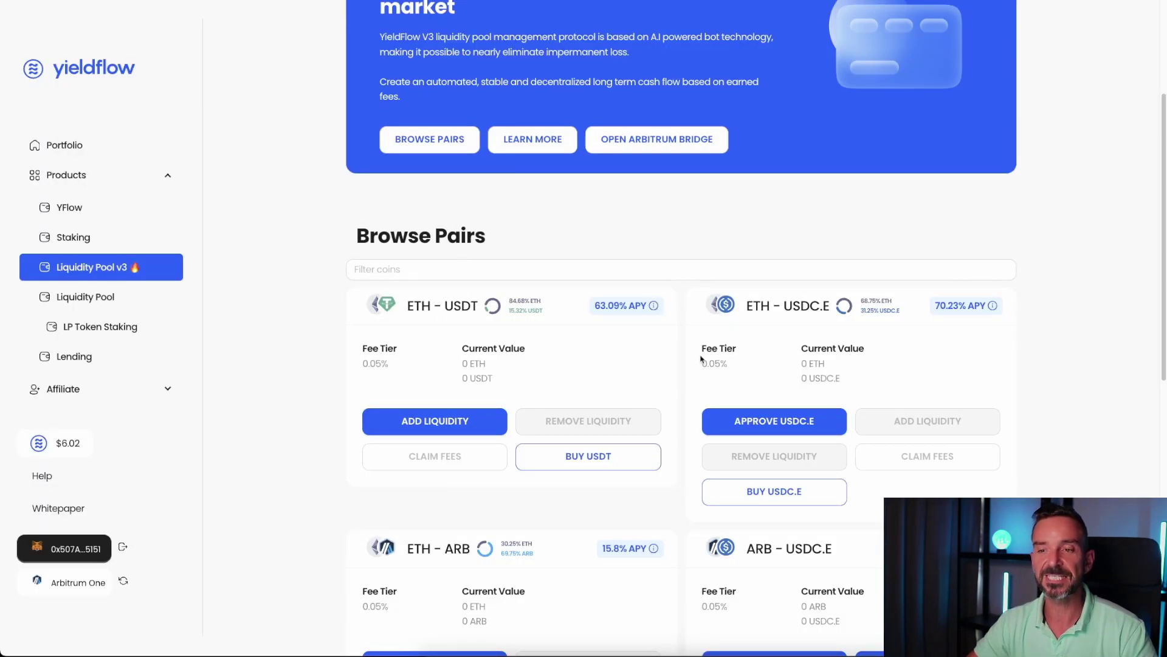
Open the Add Liquidity form for the ETH - USDT pair and try the maximum, 1500 and 500 as USDT amounts
click(439, 427)
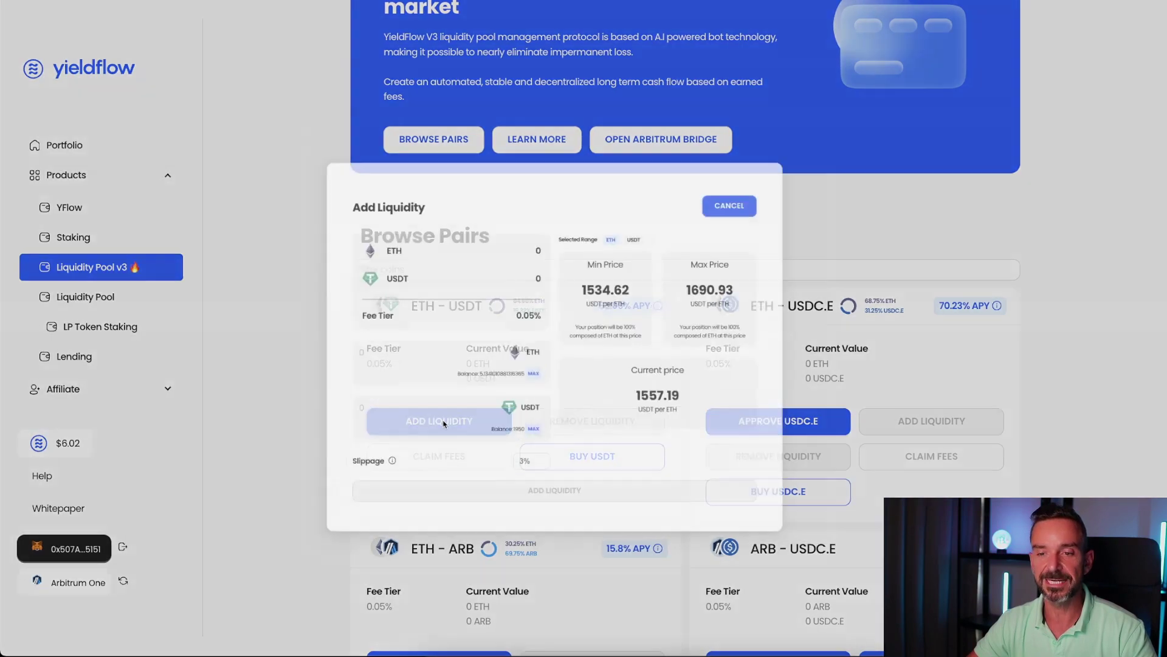
click(558, 431)
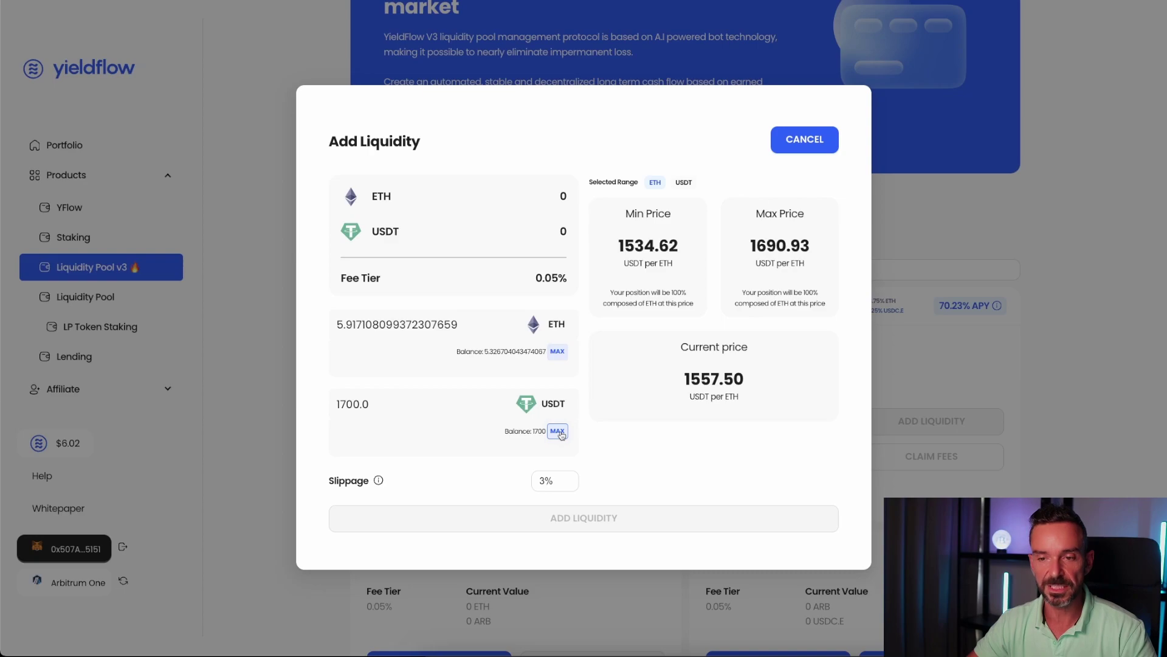
drag(372, 404, 336, 405)
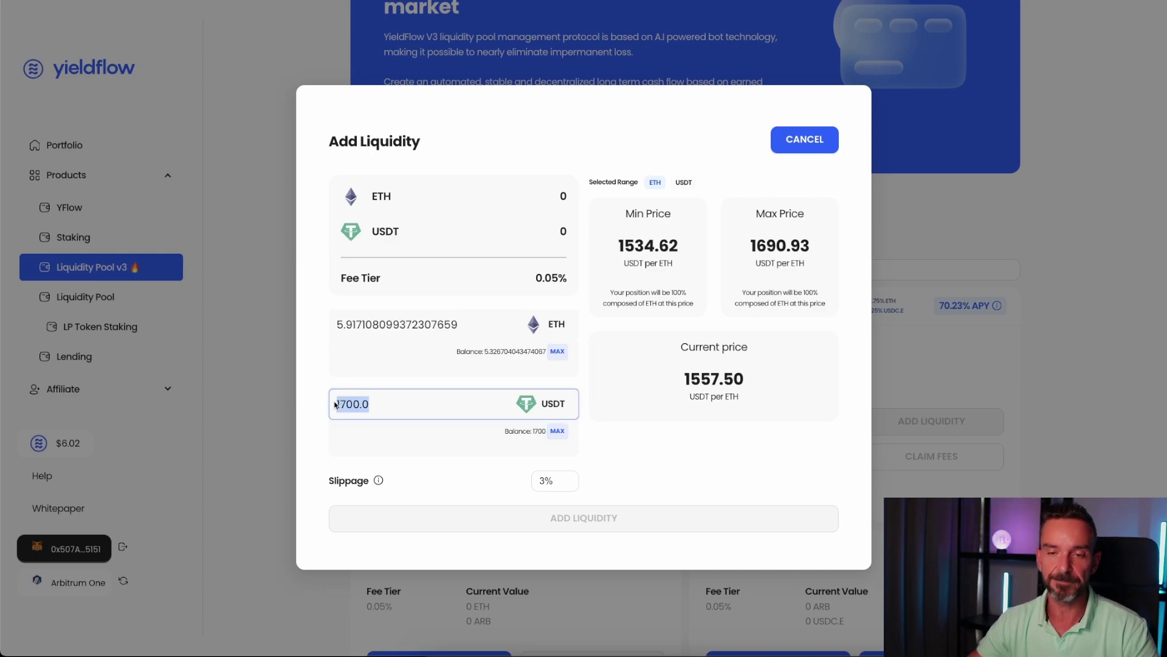
text(1500)
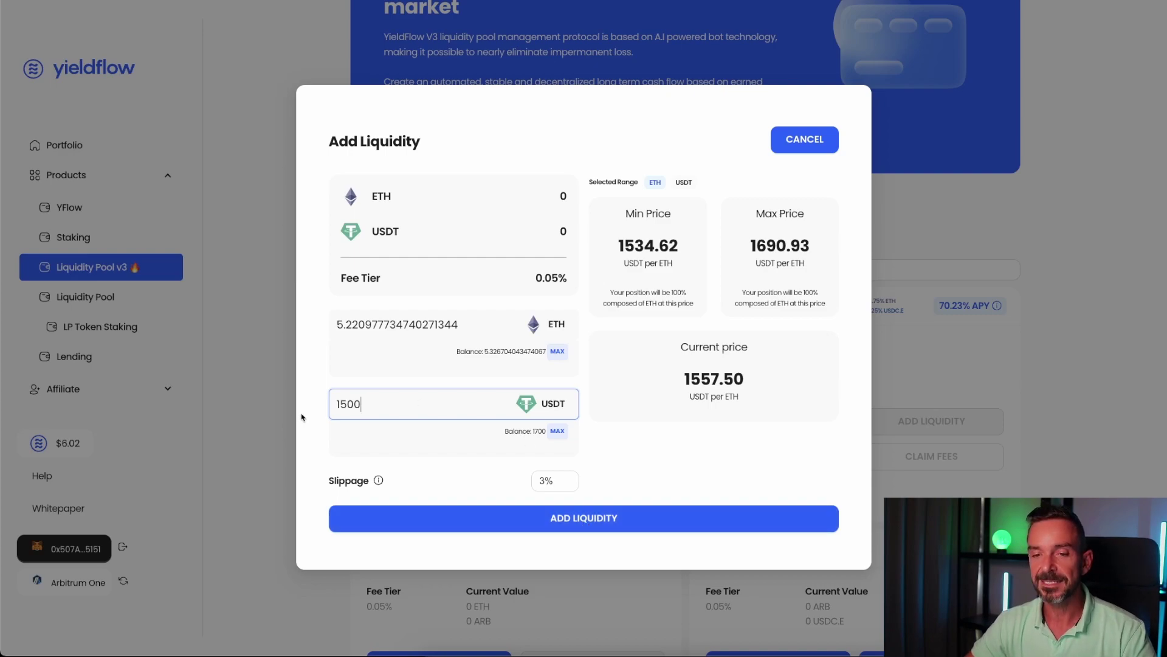
drag(363, 405, 336, 406)
text(500)
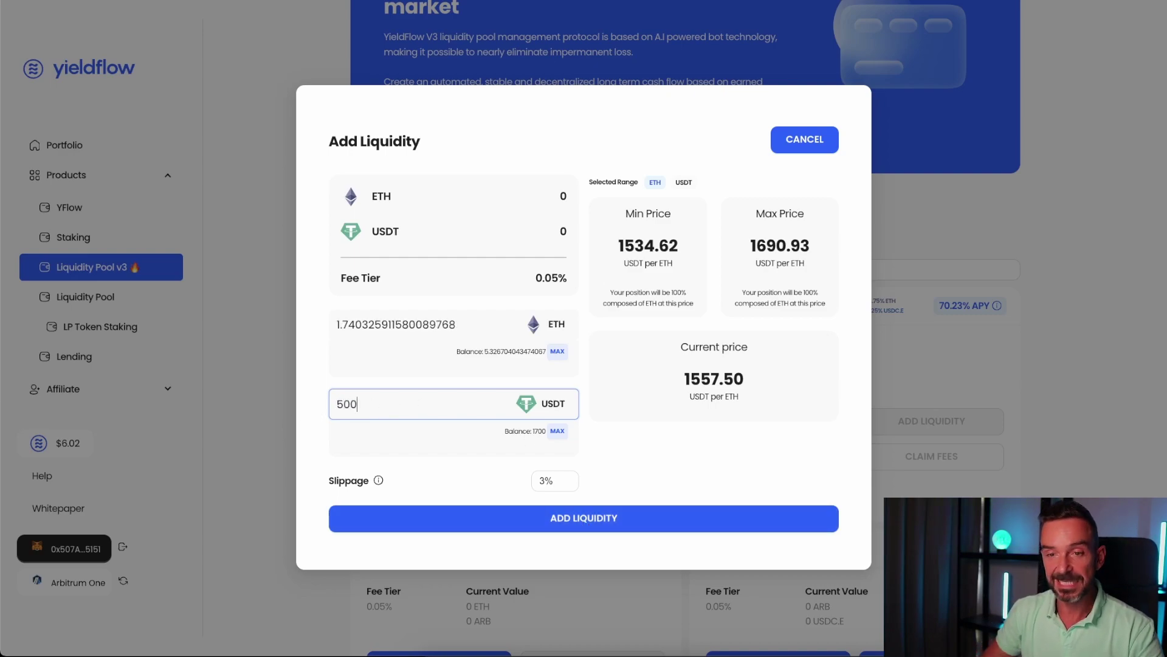
Set the USDT amount to 1500, submit the liquidity deposit with the matching ETH and confirm the transaction in the wallet
double_click(336, 407)
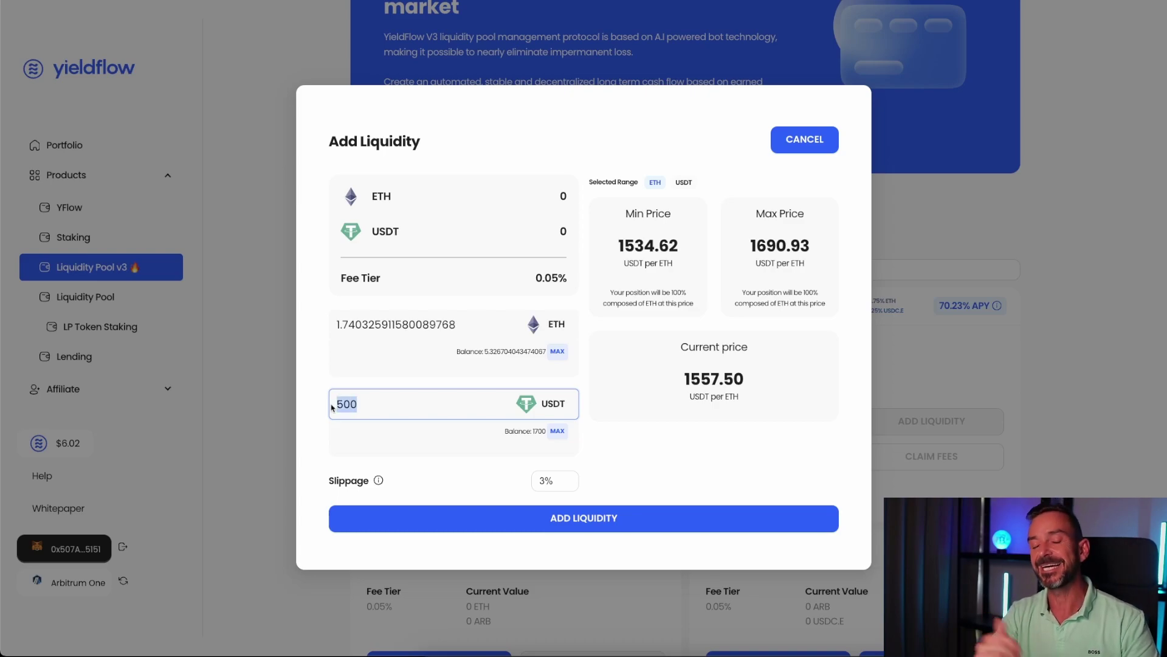
text(1500)
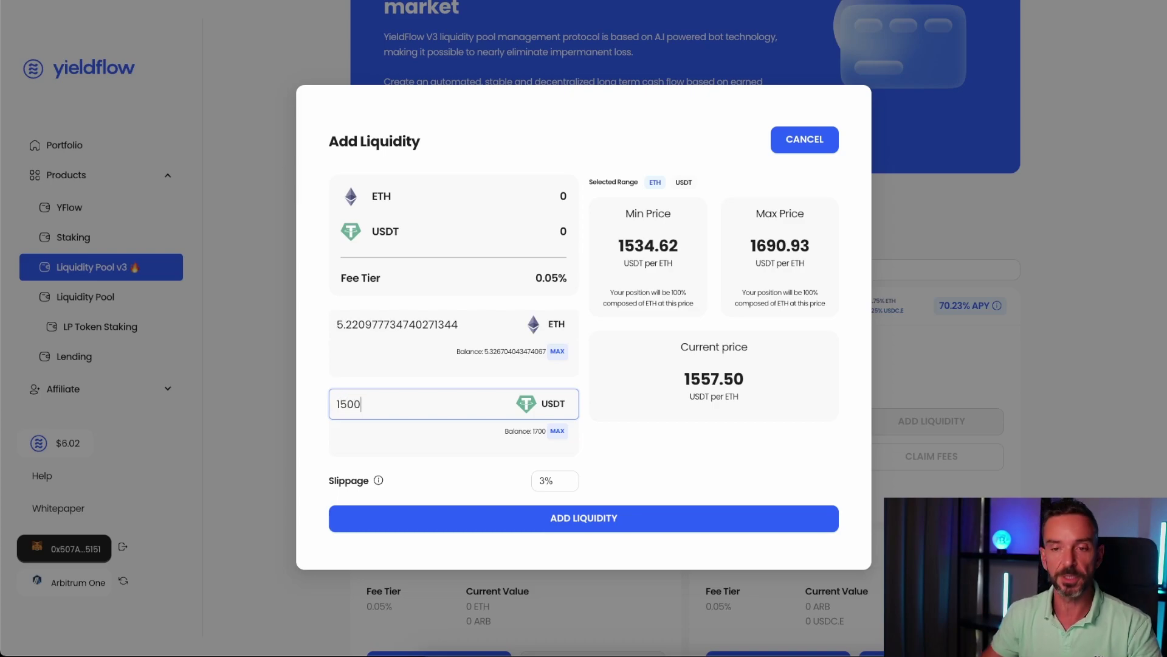
click(573, 521)
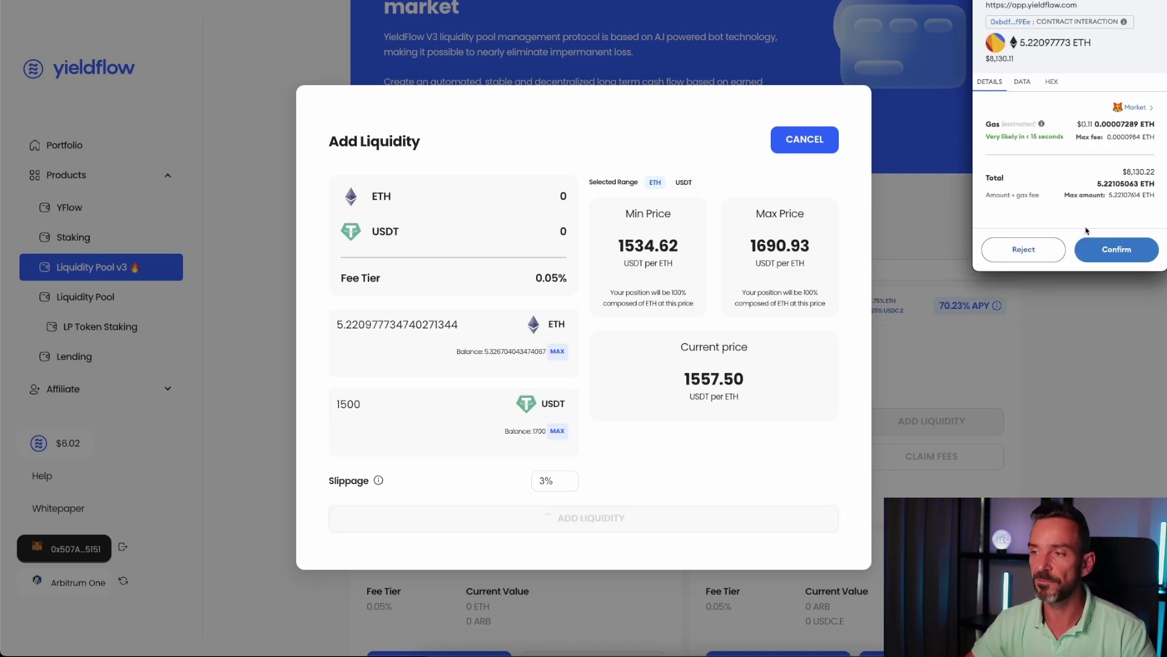
click(1132, 251)
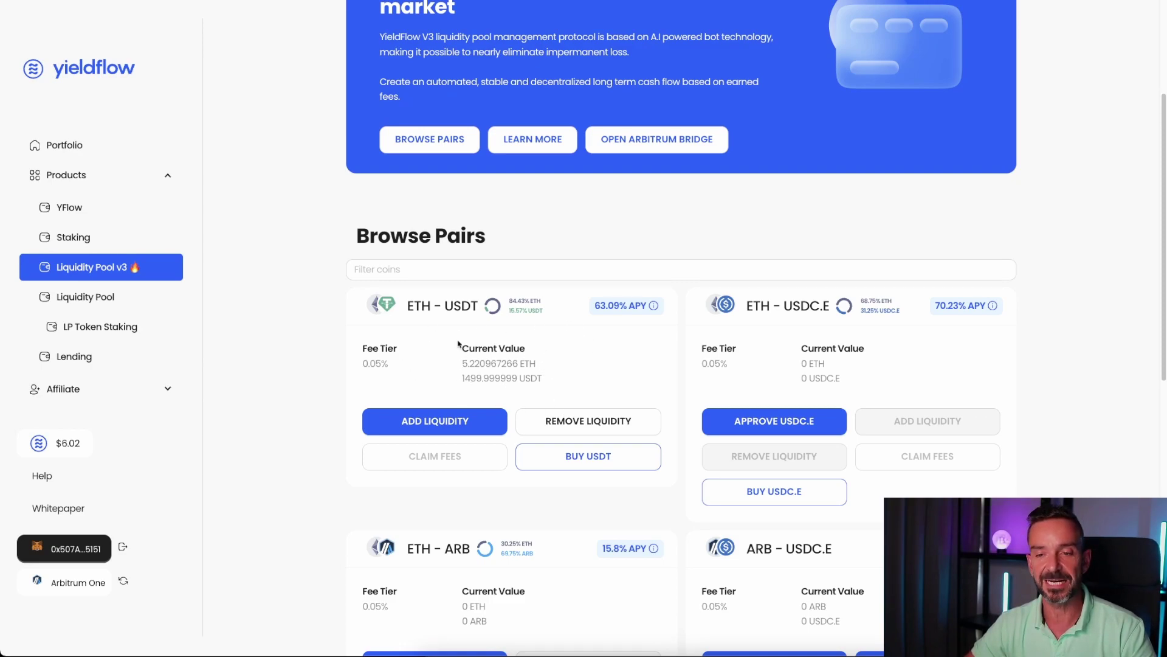
Examine the current ETH and USDT values and the APY of the ETH - USDT pair
drag(462, 363, 490, 380)
click(490, 380)
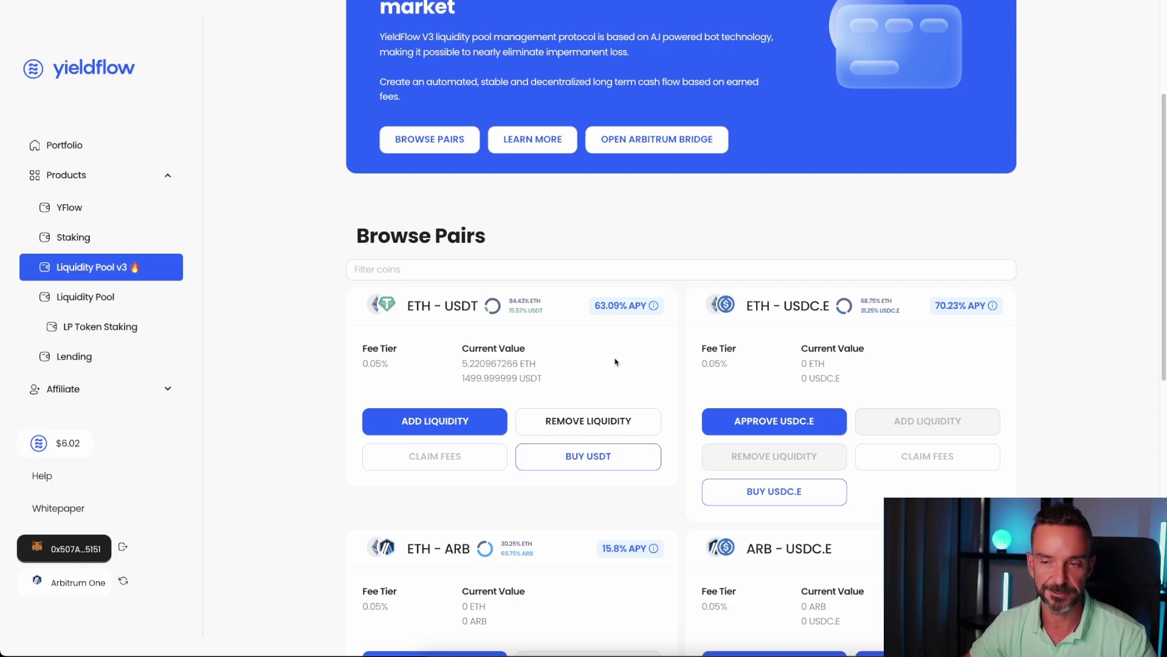
drag(595, 306, 619, 306)
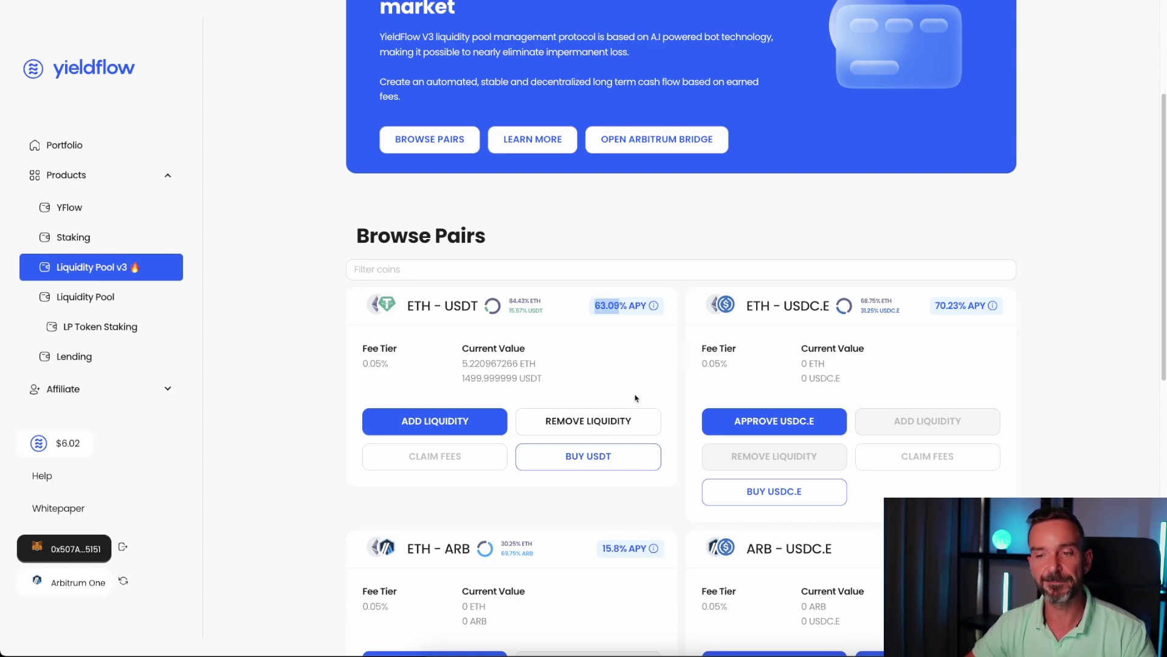
click(626, 358)
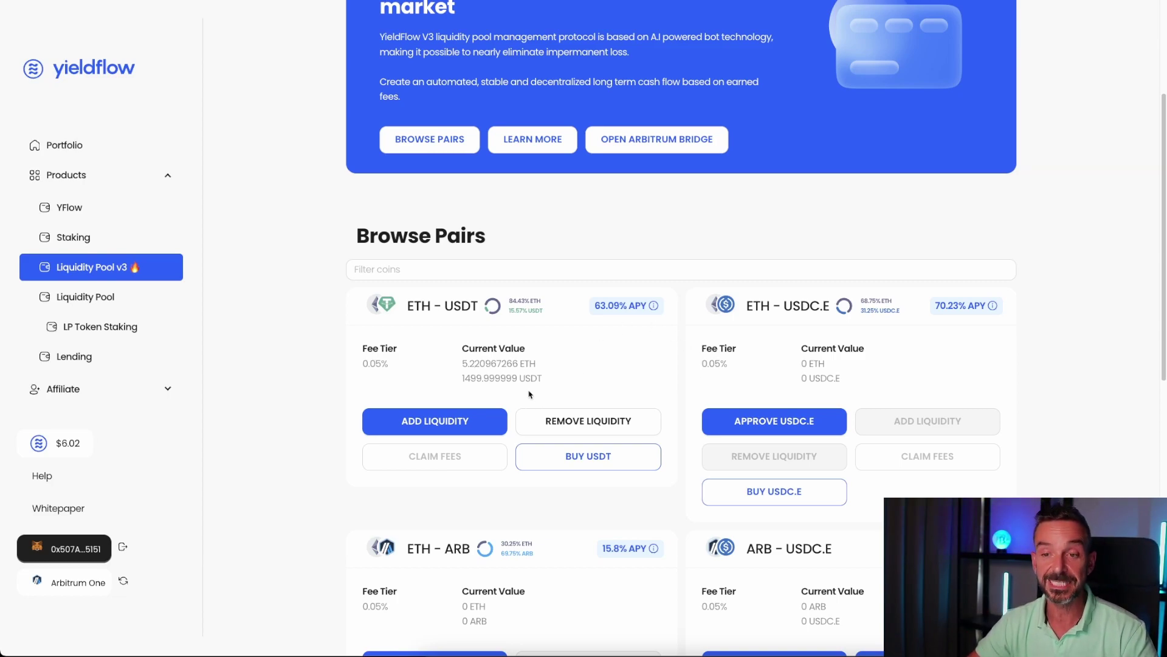
Try removal amounts of 100%, 57%, 25%, 50% and 75% in the ETH - USDT pair's Remove Liquidity form, and cancel it
click(586, 423)
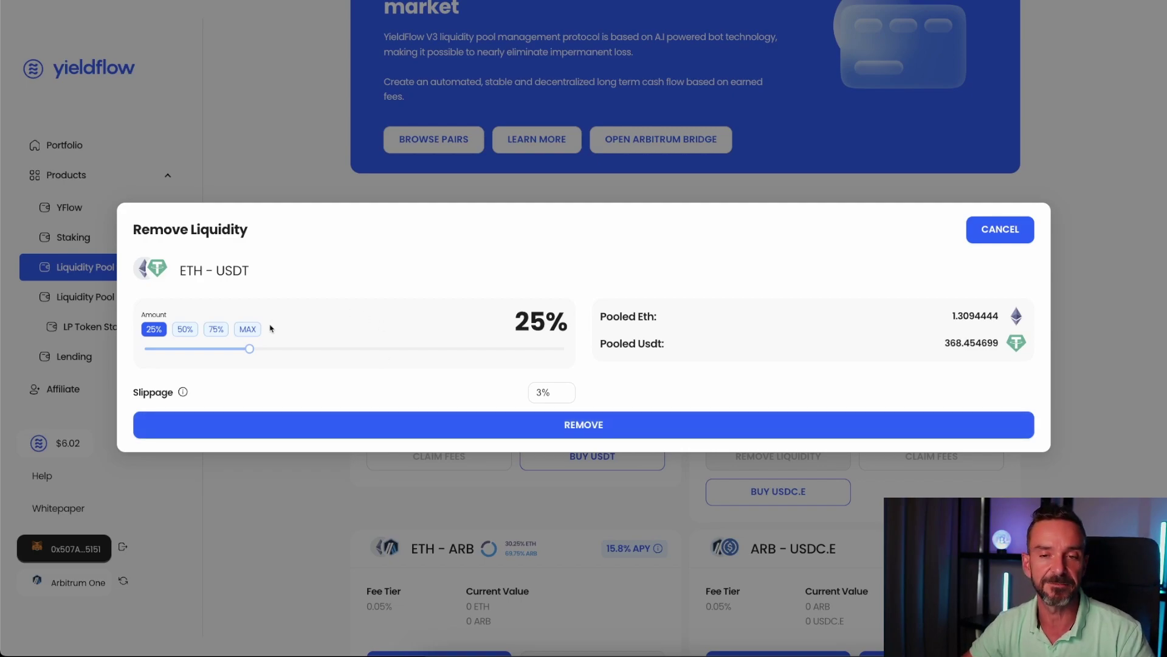
click(246, 330)
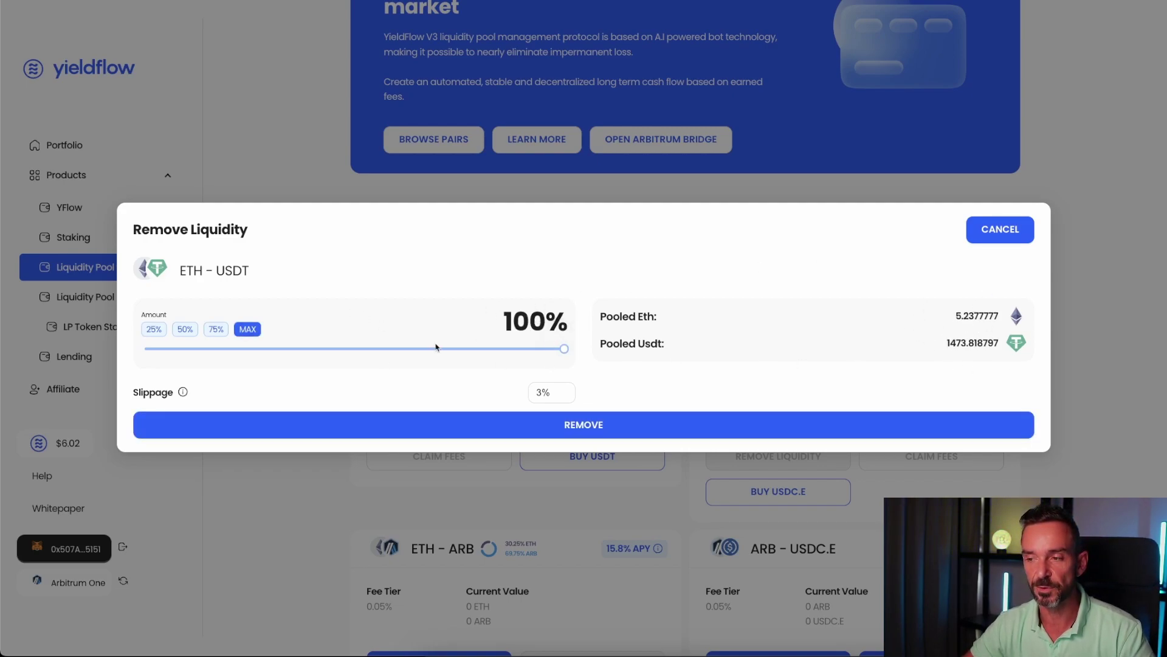
mouse_move(565, 354)
drag(565, 351, 384, 351)
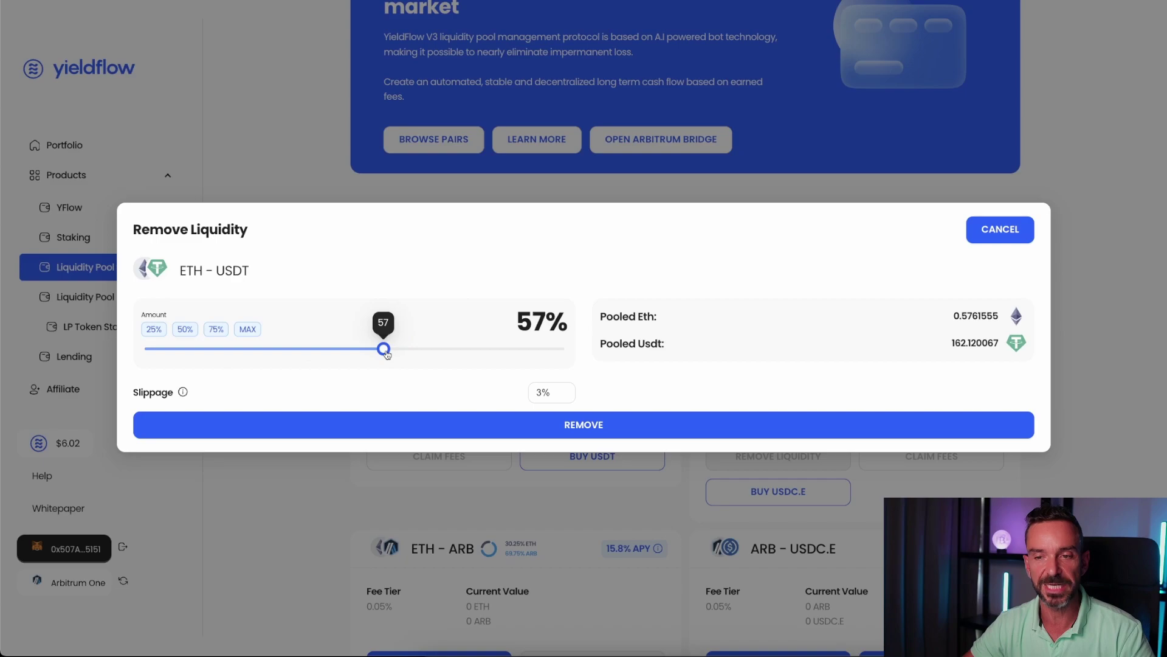
click(153, 329)
click(184, 331)
click(216, 329)
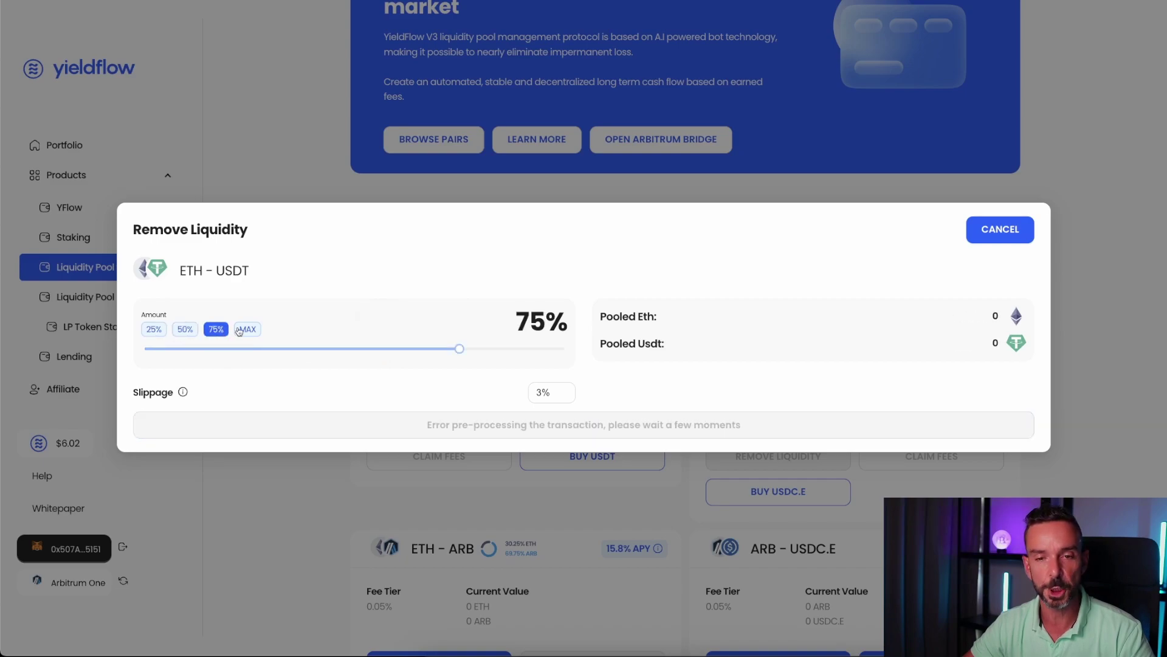
click(1022, 230)
triple_click(985, 225)
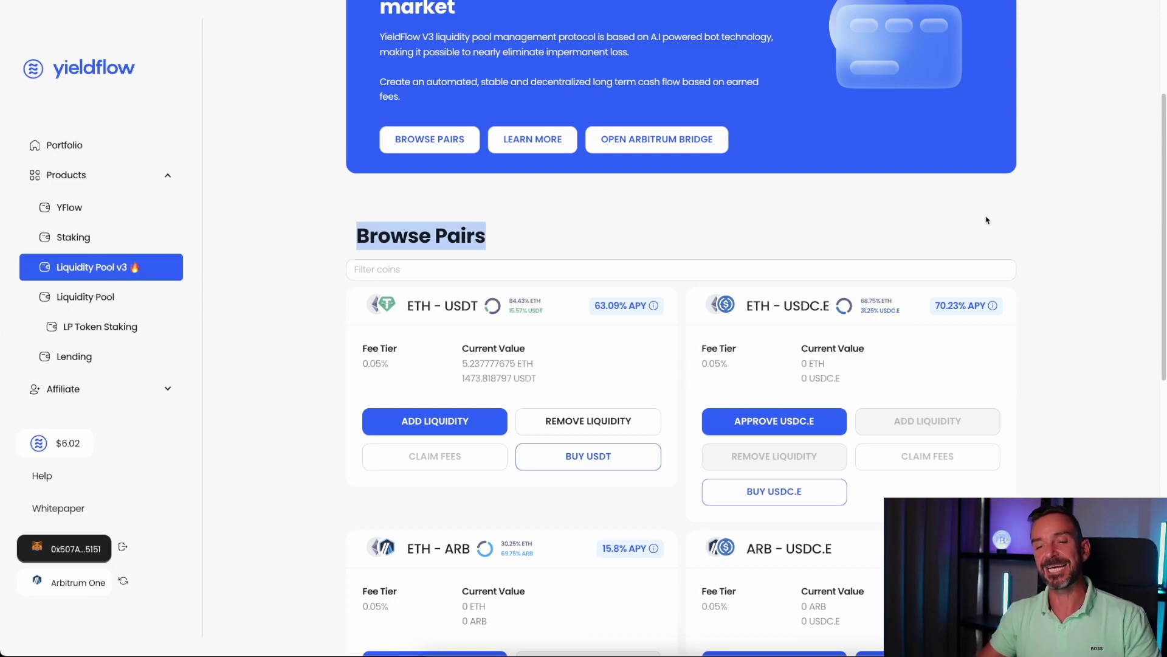
click(668, 224)
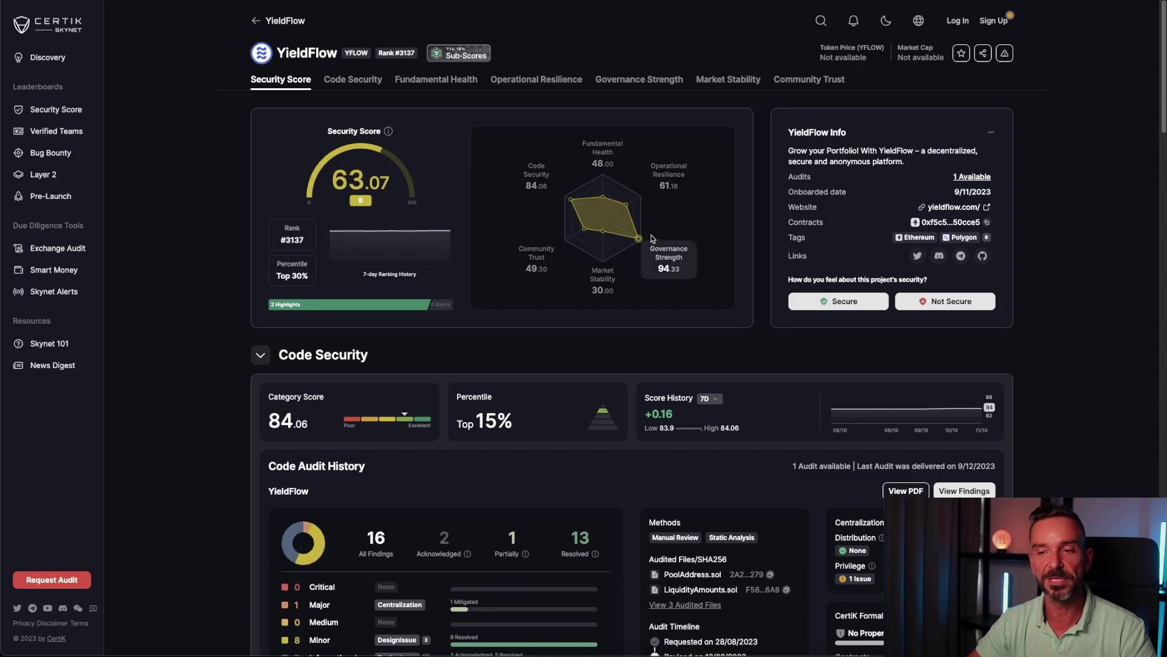
Examine YieldFlow's security scores on CertiK Skynet, including the Governance Strength section with its Trading Constraint checks
scroll(501, 461, down, 4)
scroll(614, 243, up, 4)
click(662, 267)
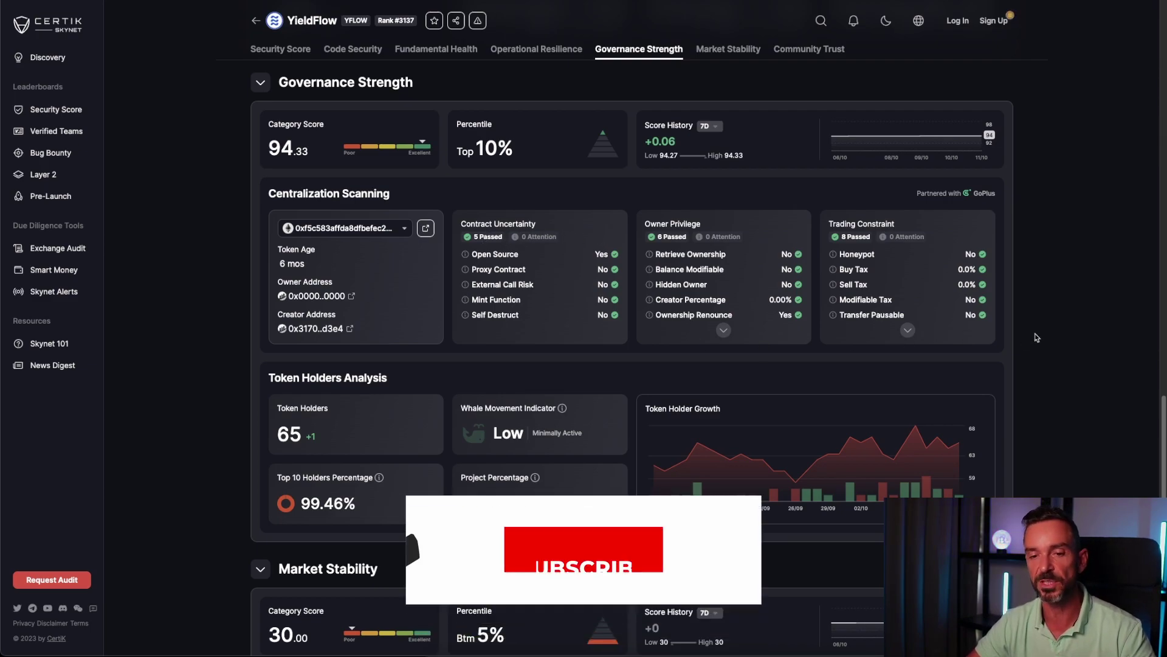
scroll(757, 311, up, 2)
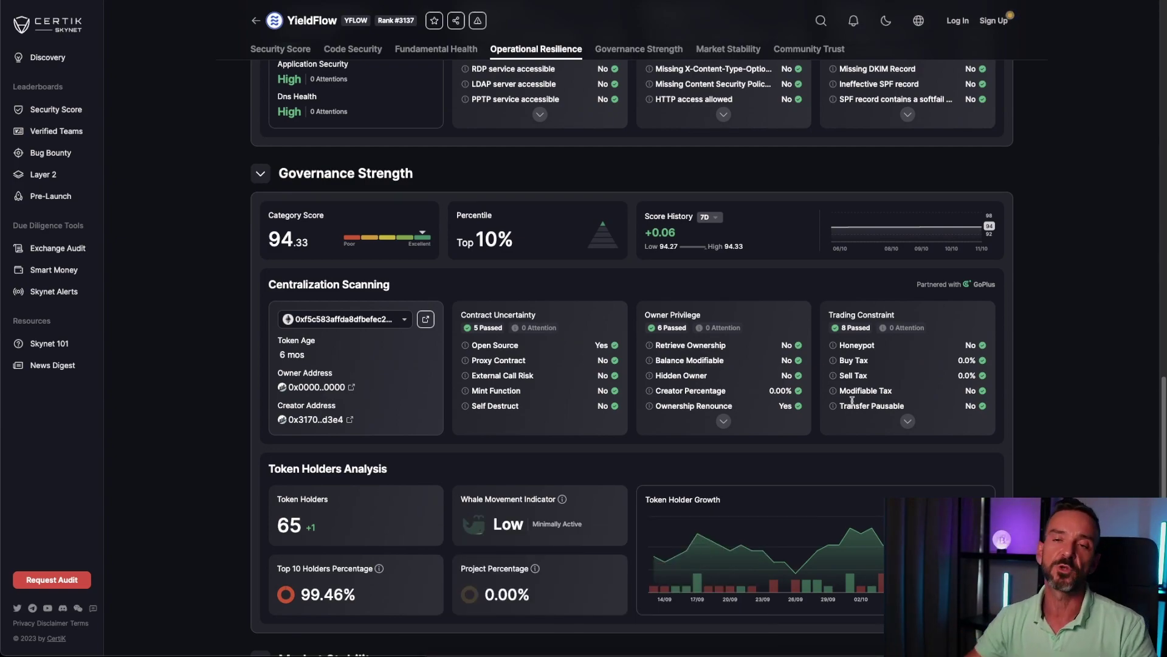
mouse_move(851, 398)
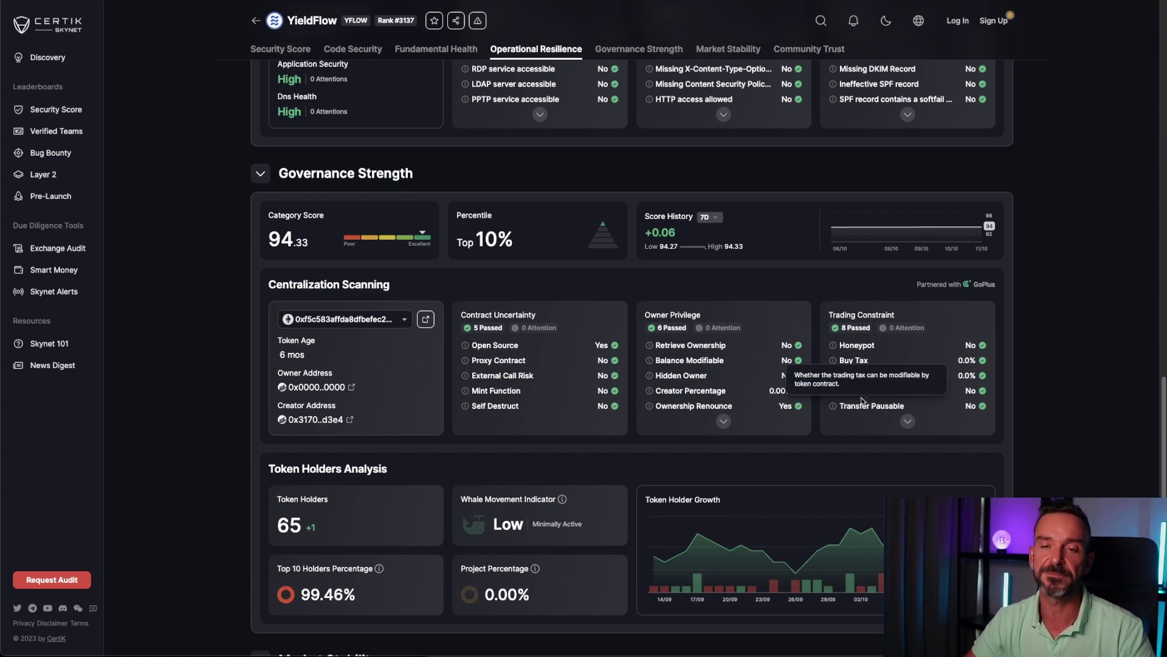
scroll(836, 254, up, 15)
scroll(836, 254, up, 12)
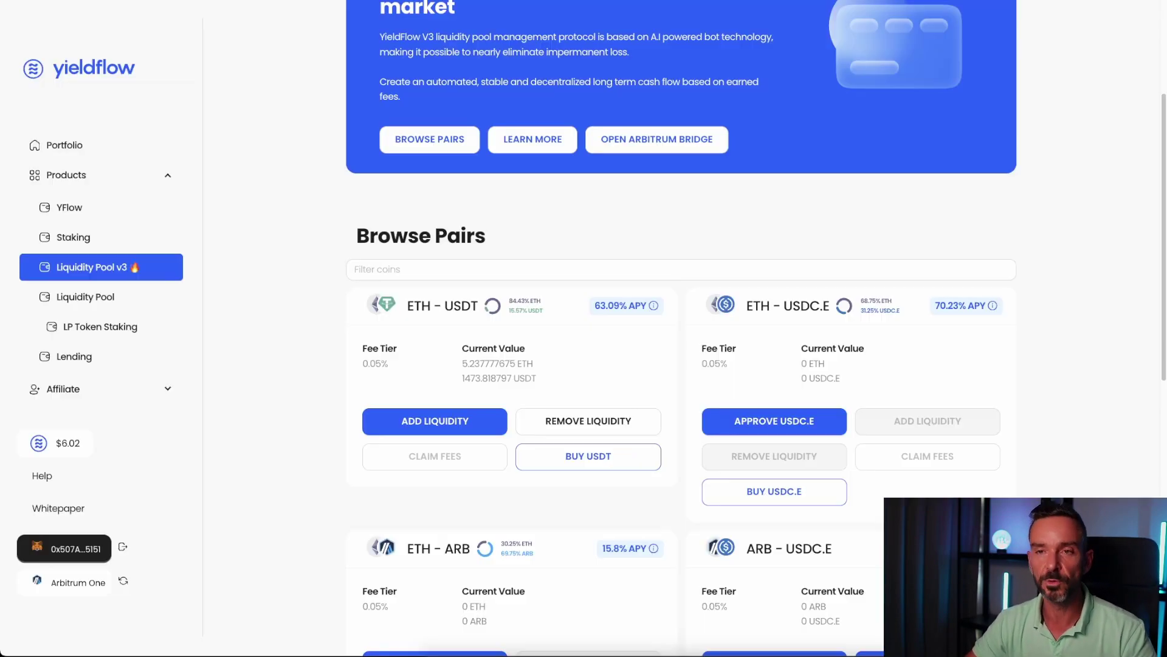
Open the YieldFlow portfolio and examine the ETH - USDT Liquidity Pool entry in the performance list
click(116, 152)
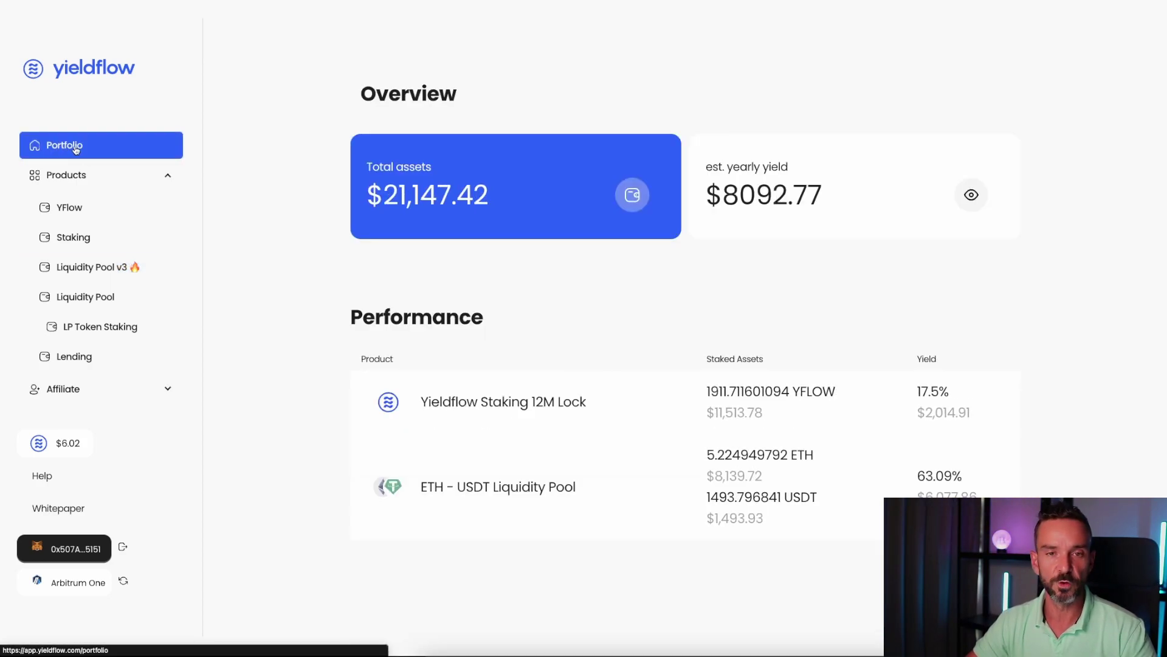
scroll(727, 373, down, 1)
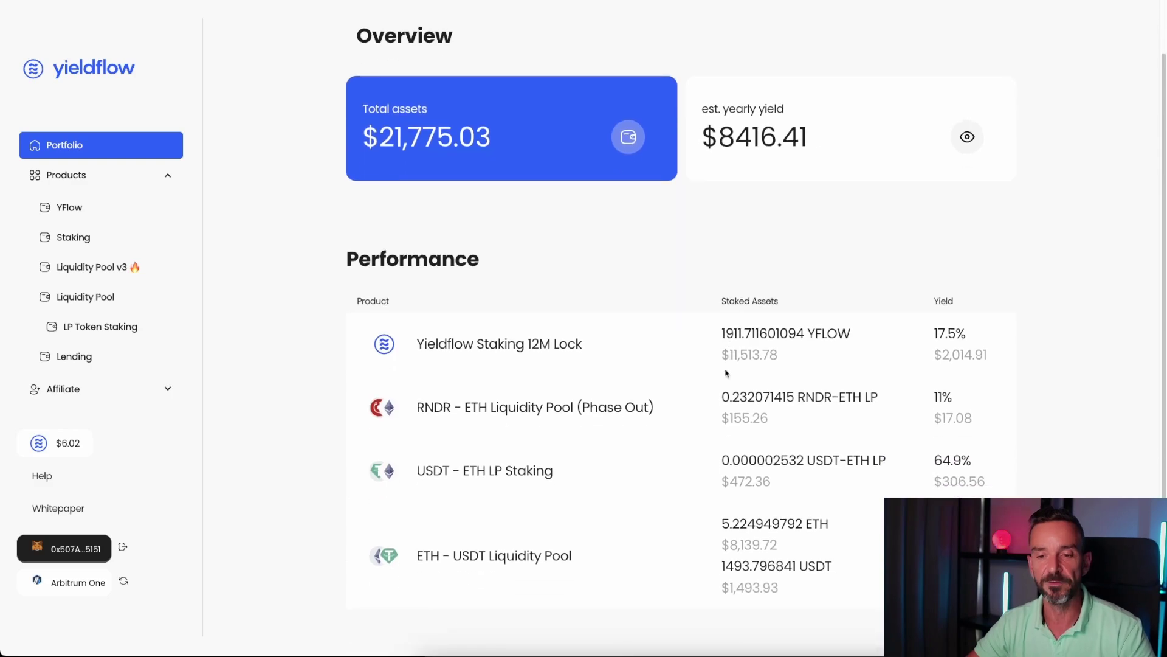
drag(417, 556, 606, 558)
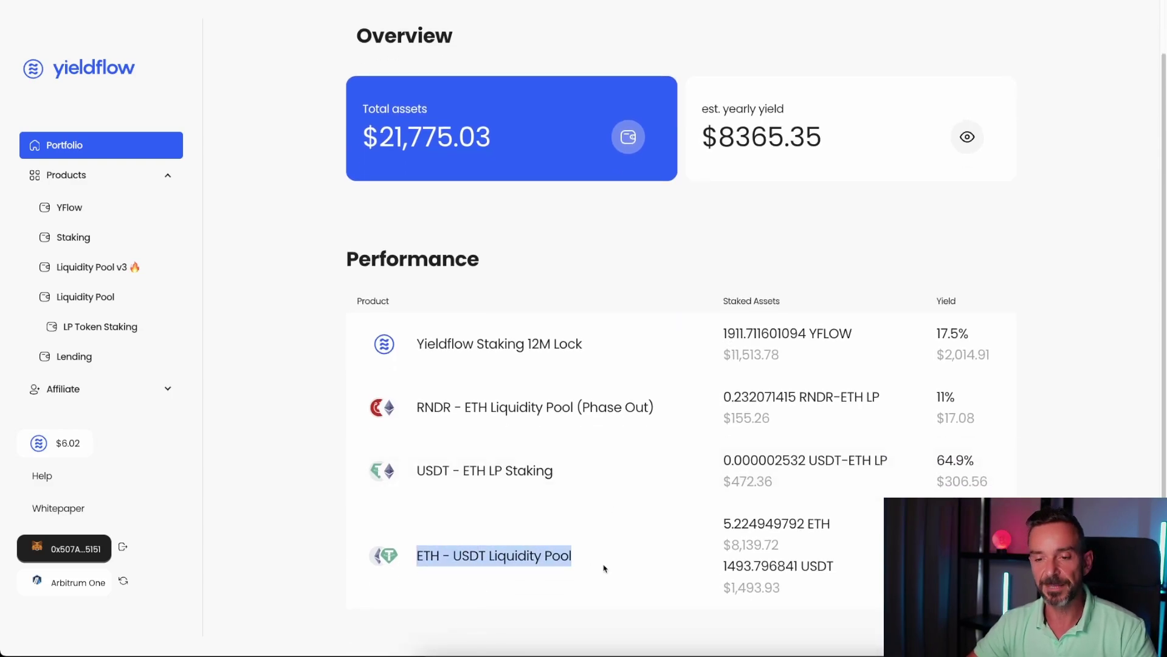